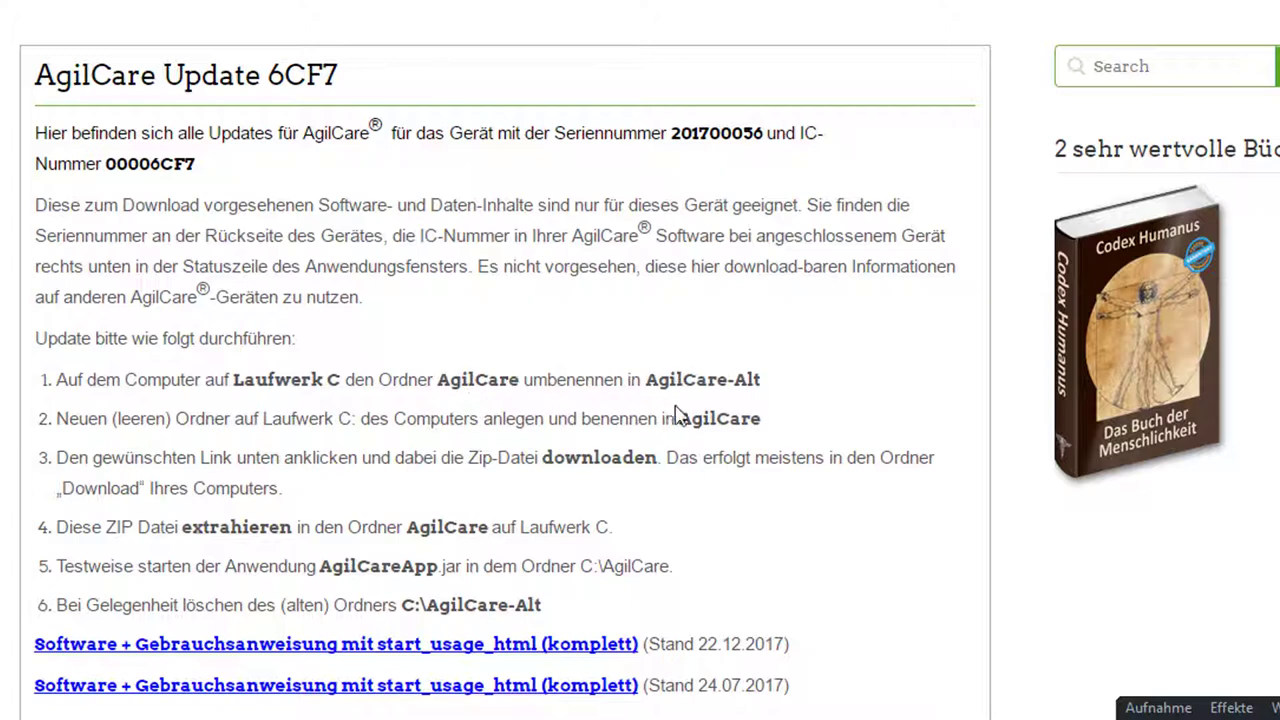
Switch to the File Explorer window and open Lokaler Datenträger (C:) under Dieser PC
key("alt+Tab")
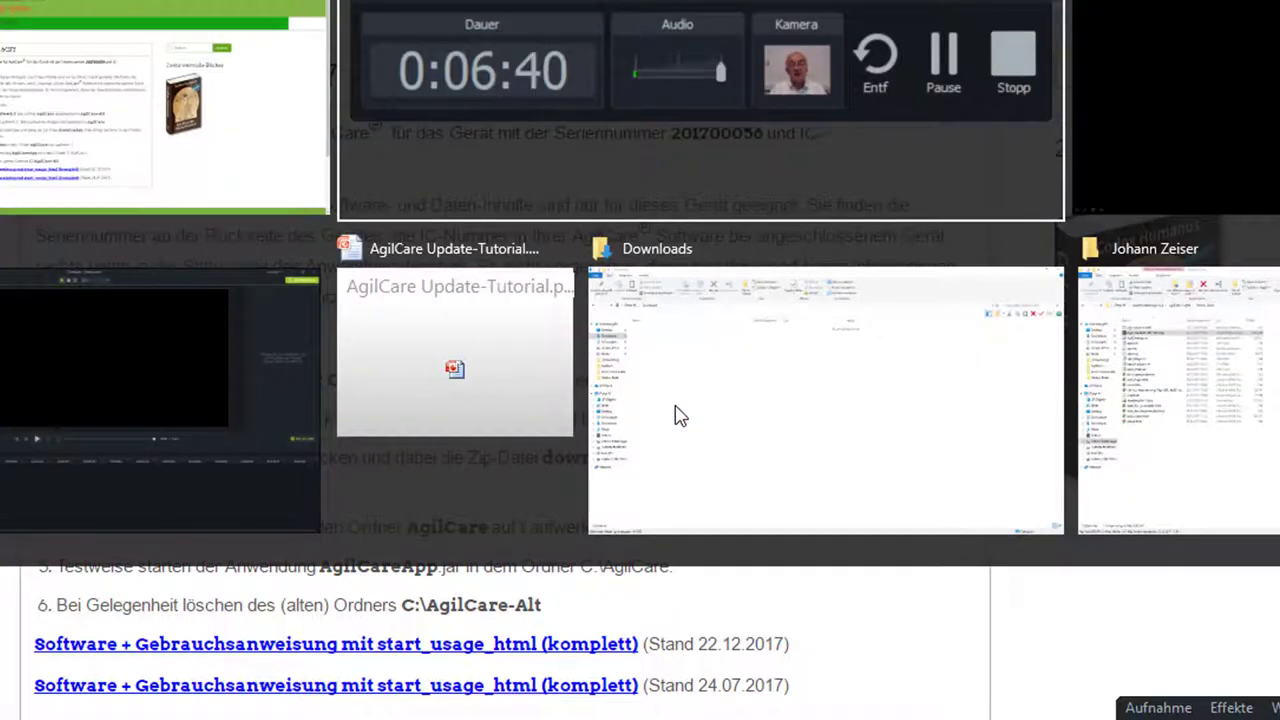
key("alt+Tab")
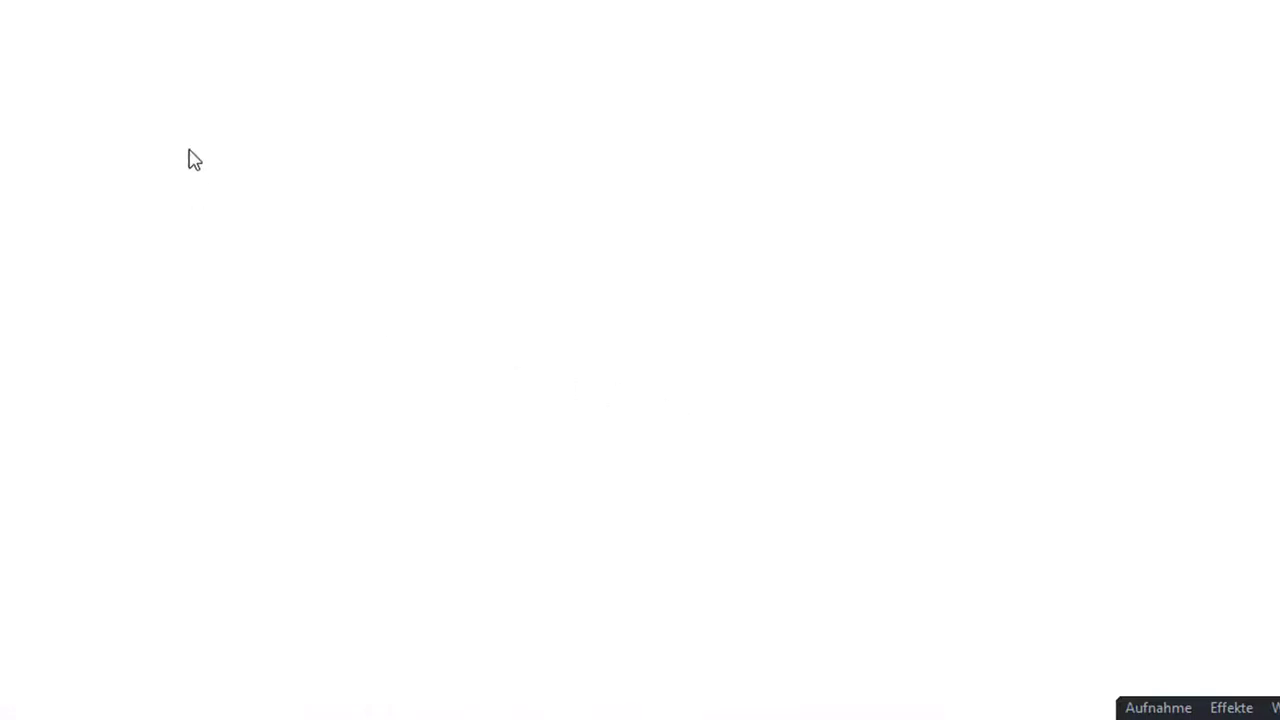
key("alt+Tab")
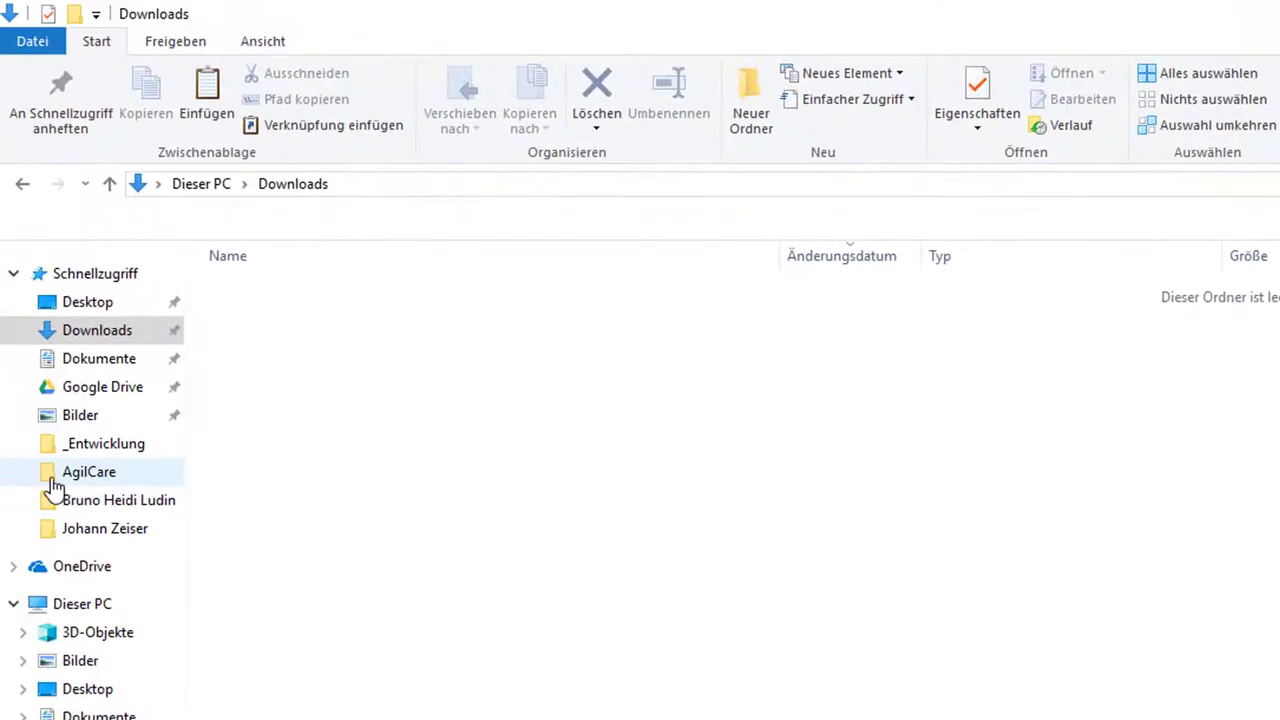
left_click(52, 482)
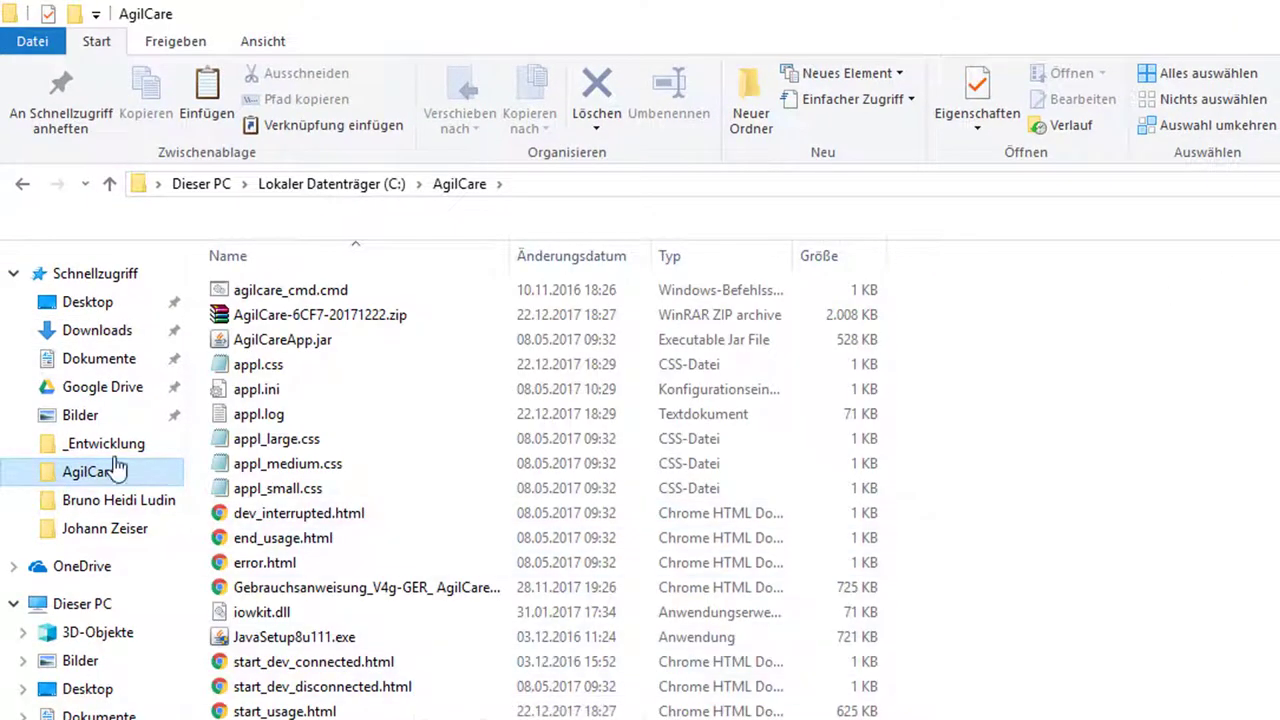
left_click(87, 605)
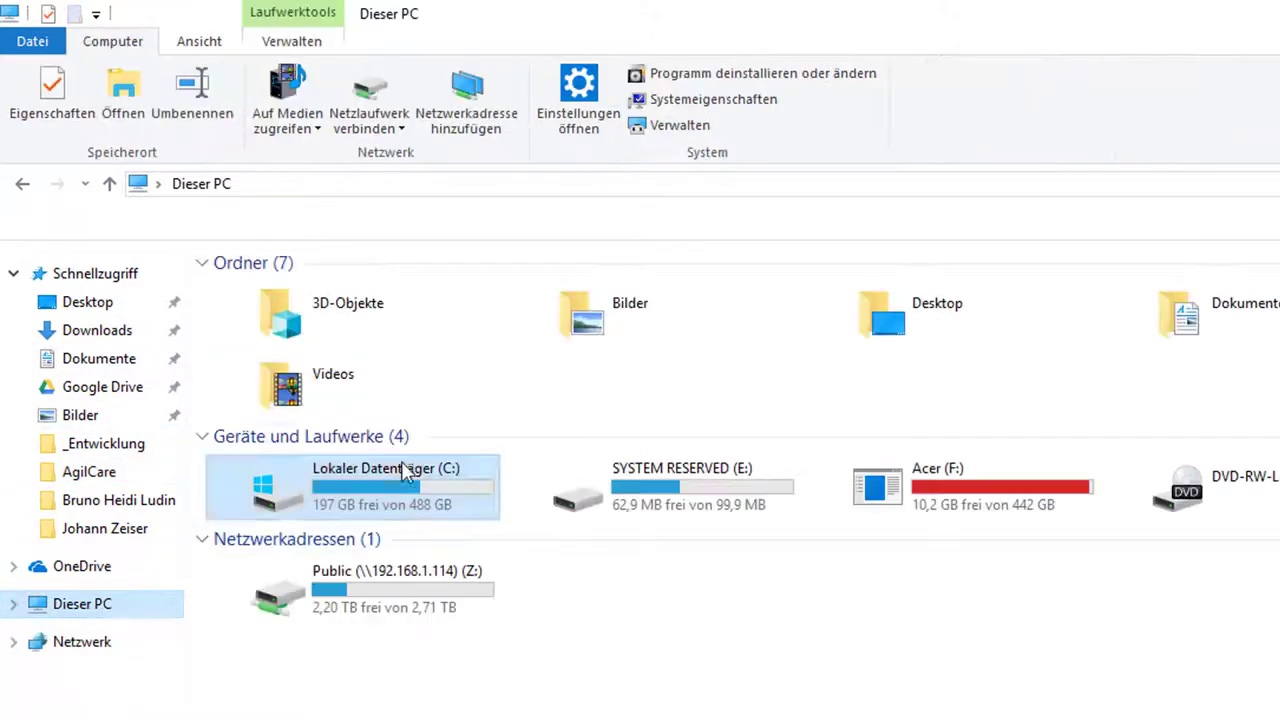
left_click(255, 483)
double_click(255, 483)
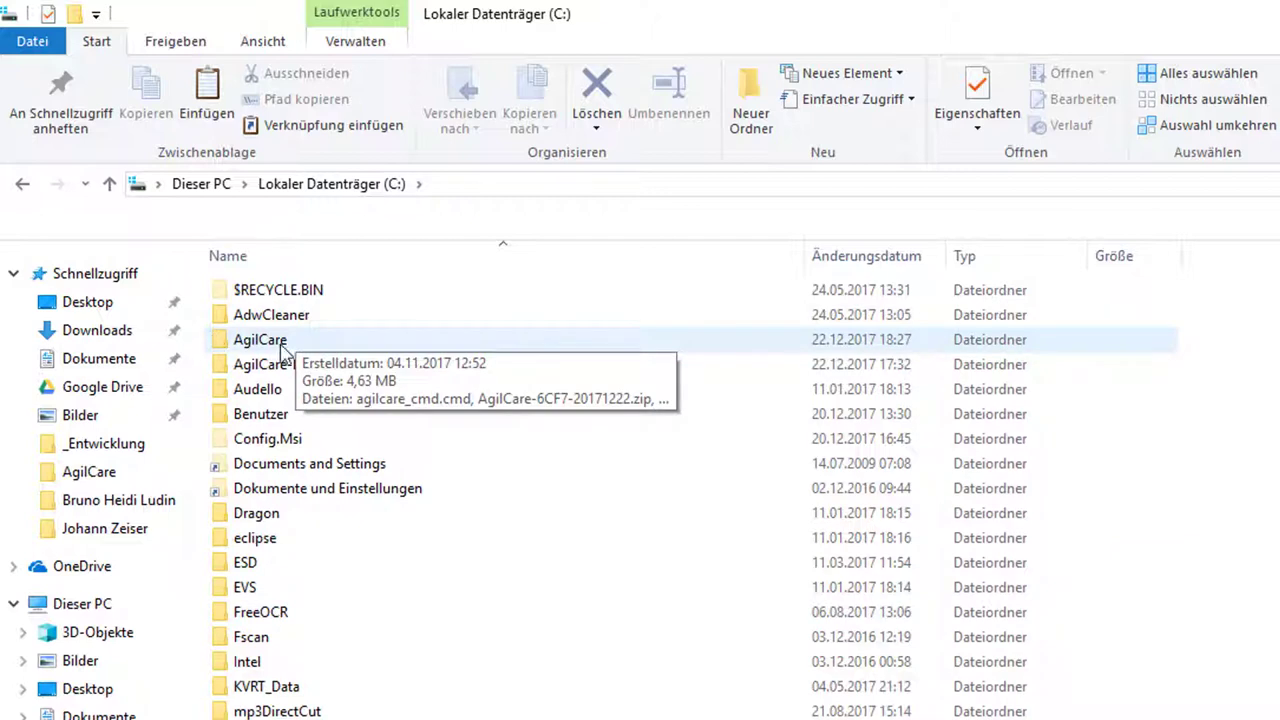
Rename the AgilCare folder on drive C: to AgilCare-Alt
mouse_move(234, 346)
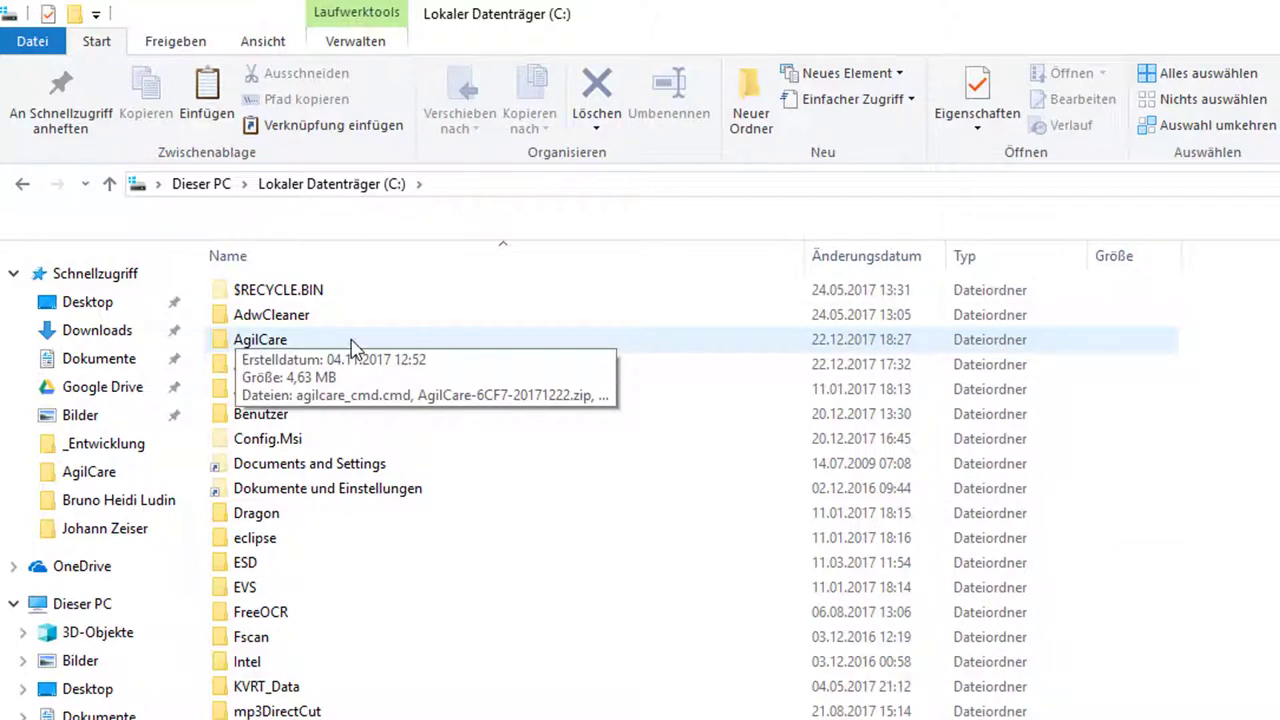
left_click(222, 346)
right_click(222, 346)
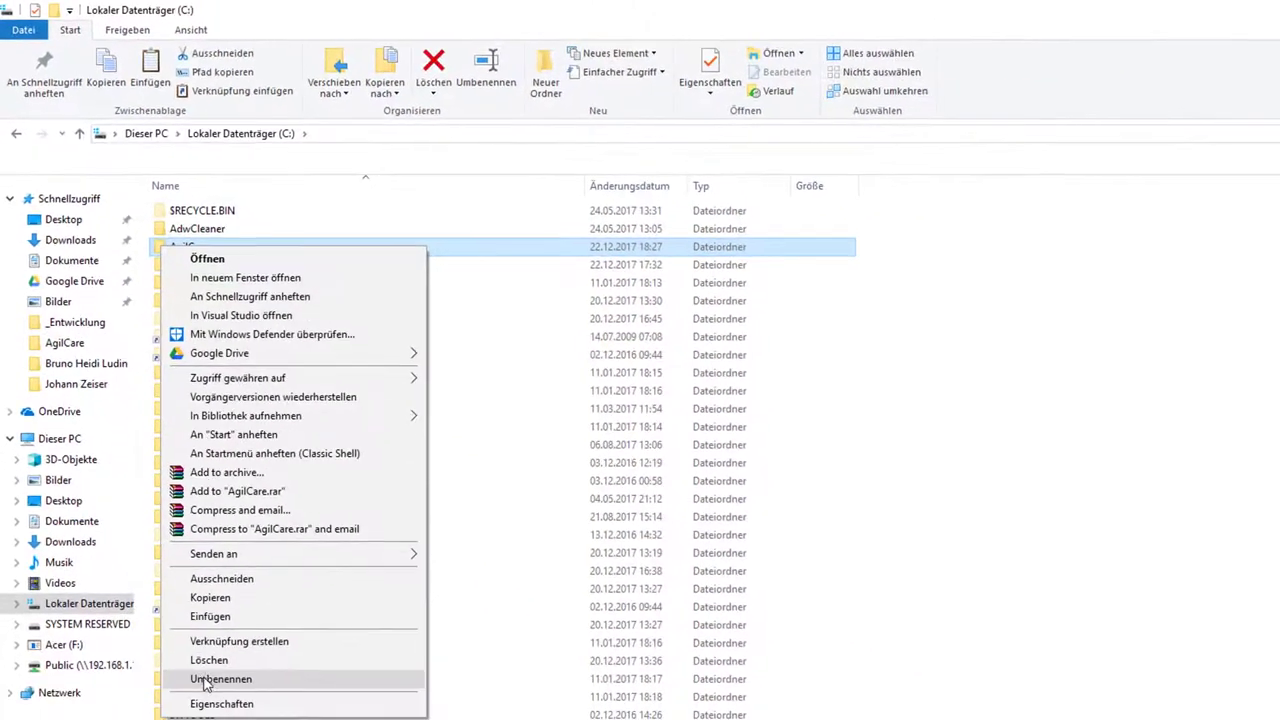
left_click(212, 674)
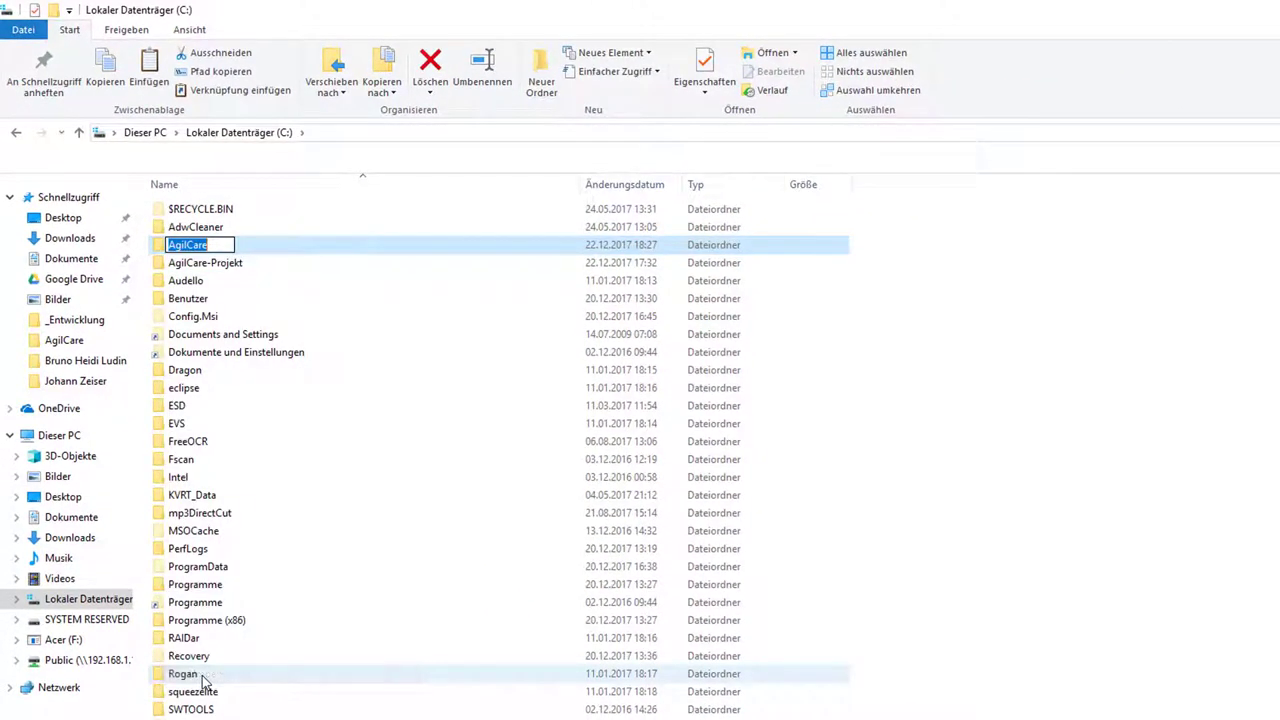
left_click(220, 245)
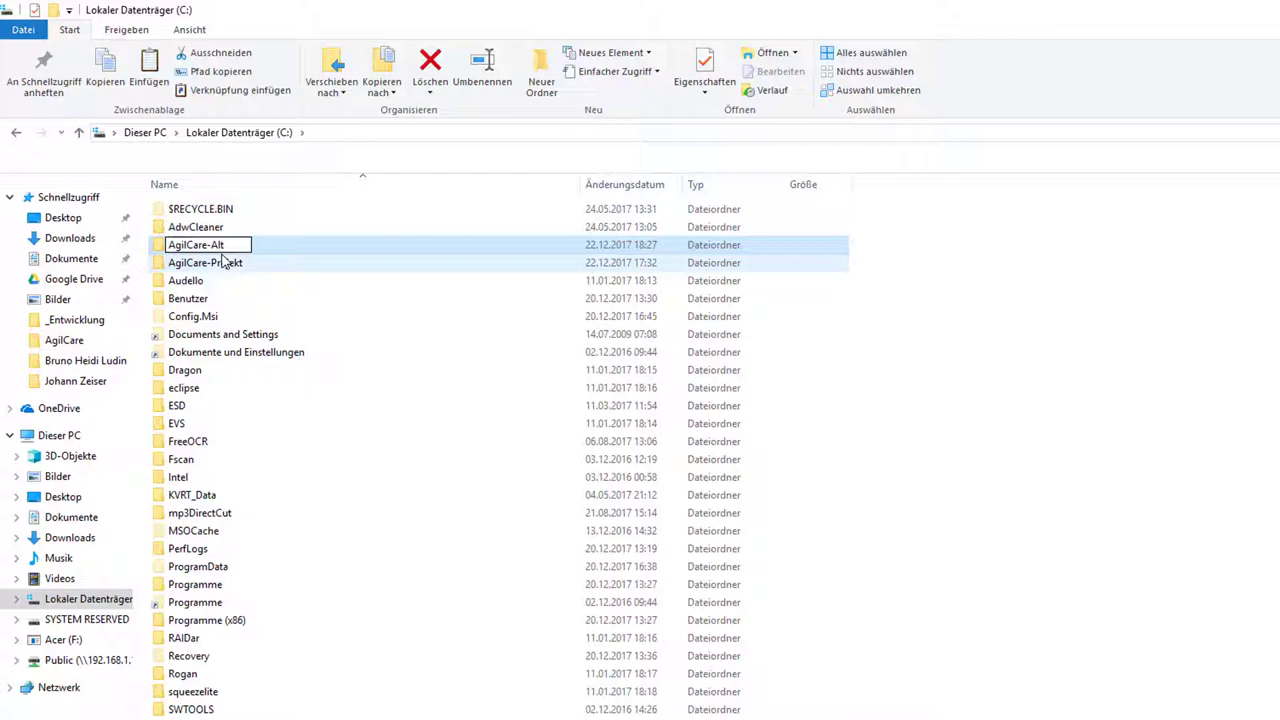
key("Return")
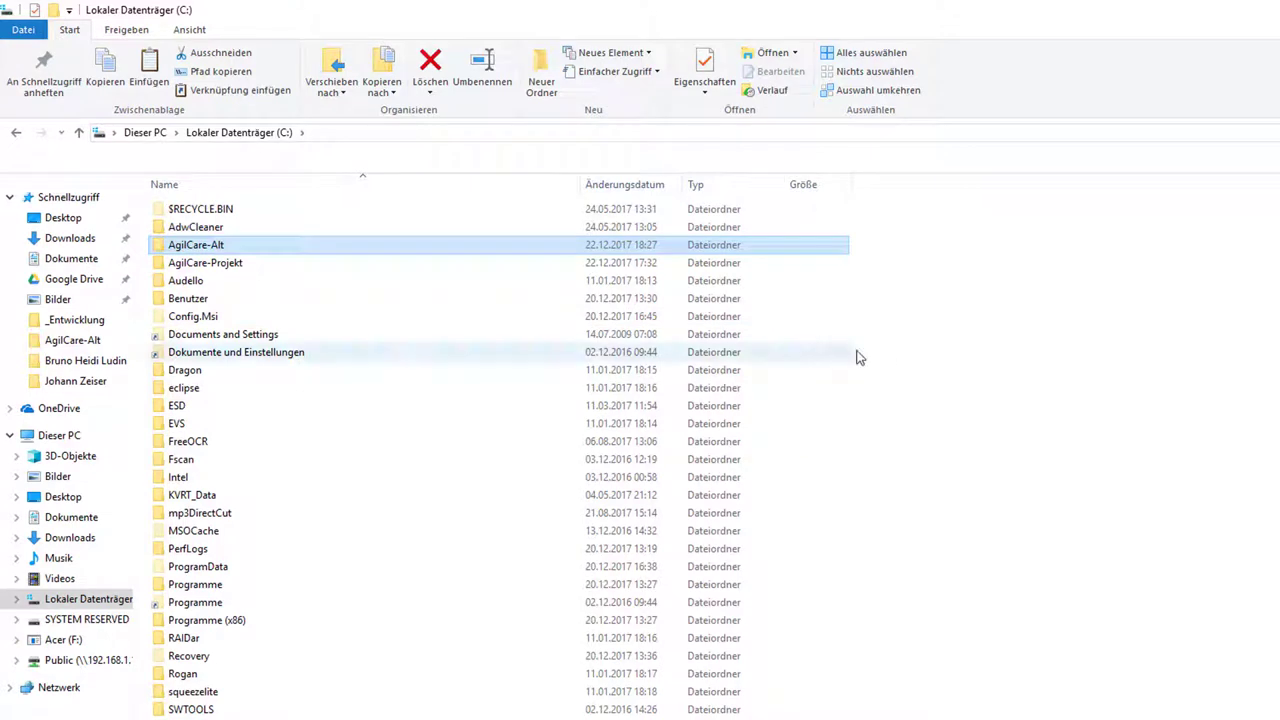
Create a new folder named AgilCare on drive C:
right_click(909, 394)
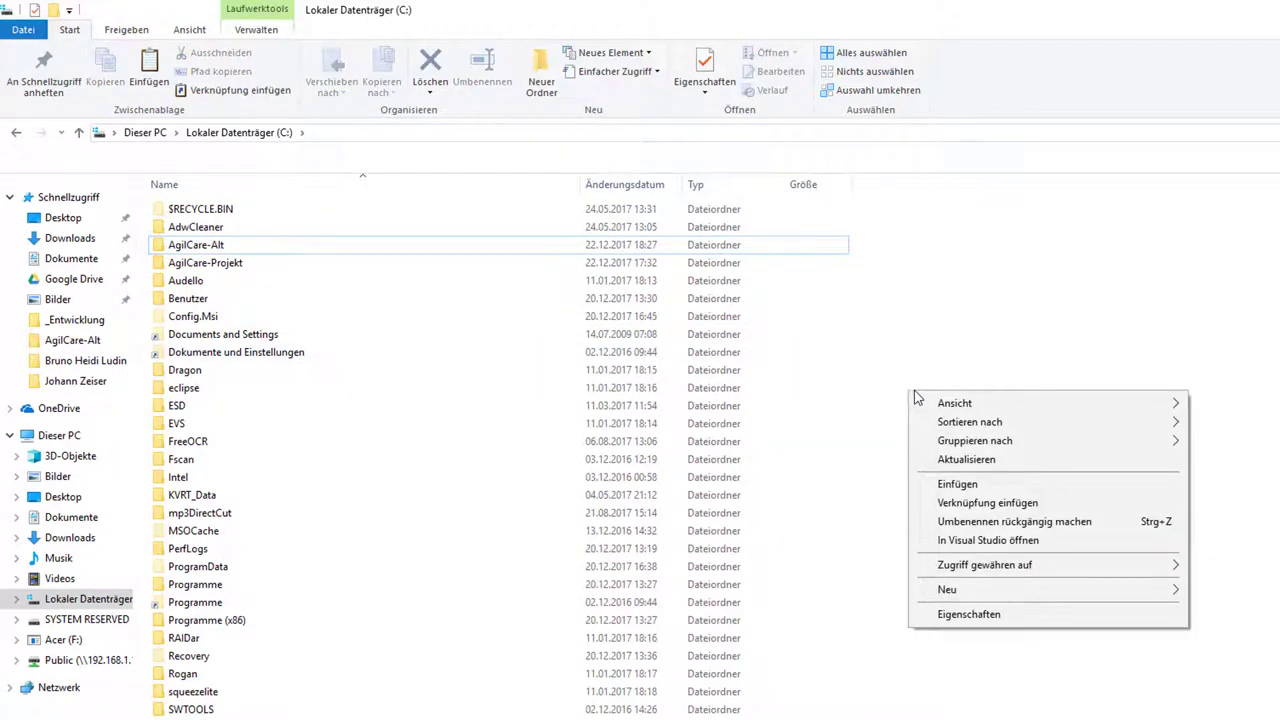
mouse_move(1007, 588)
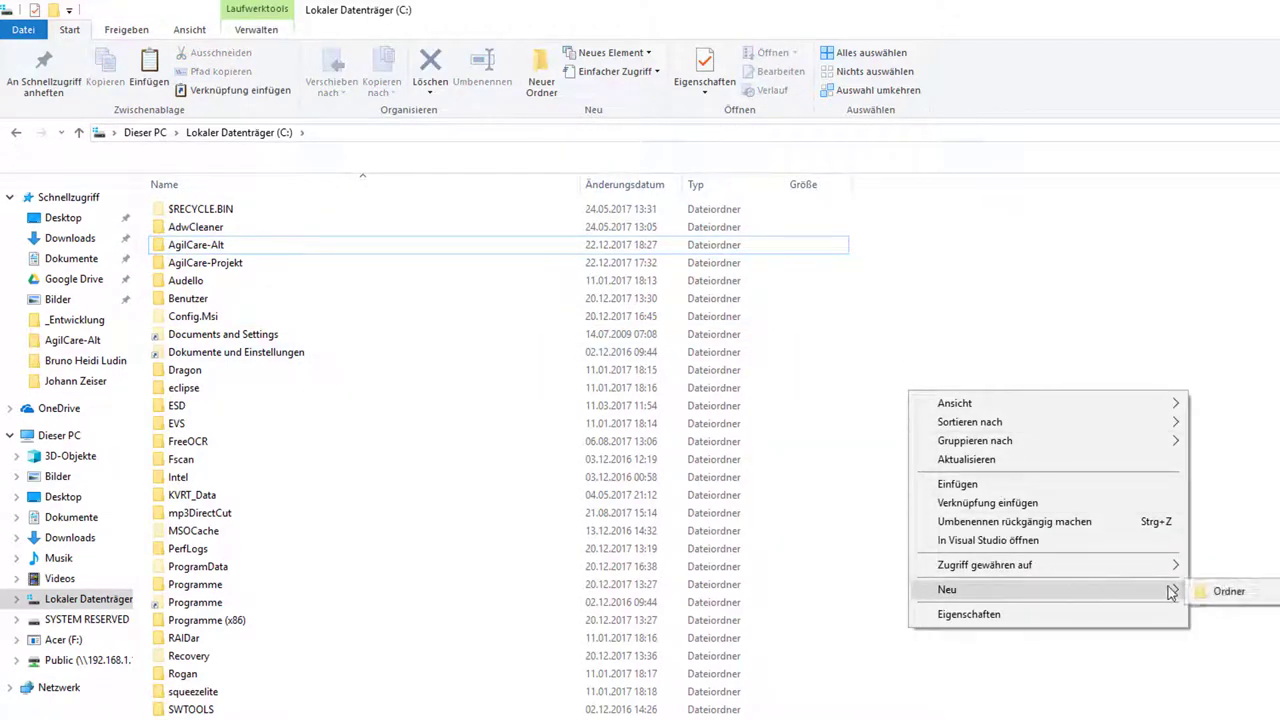
left_click(1225, 591)
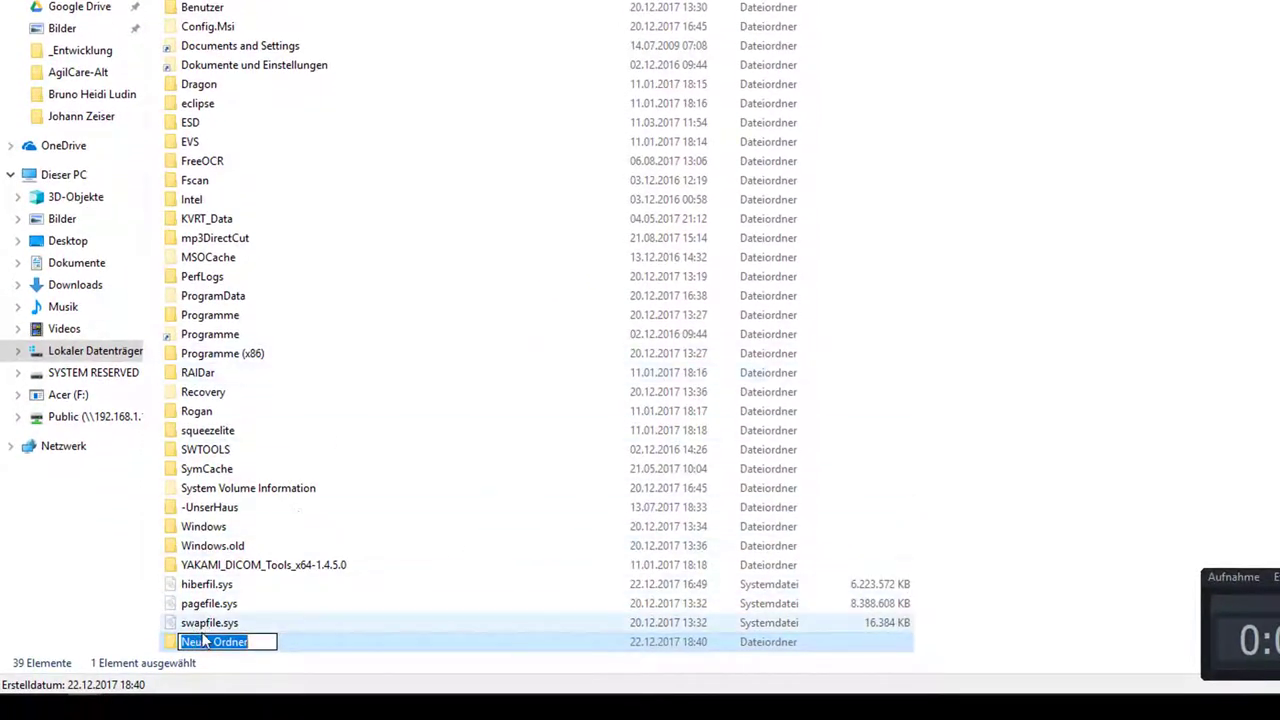
type("AQ")
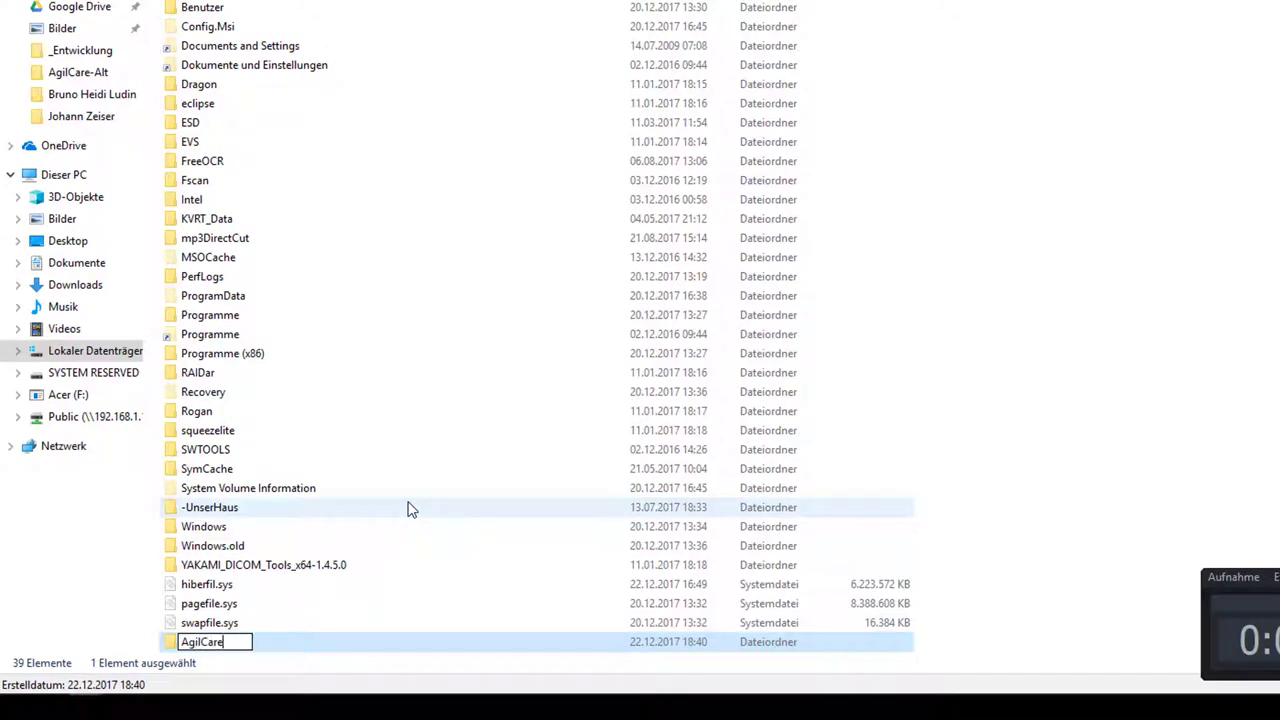
key("Return")
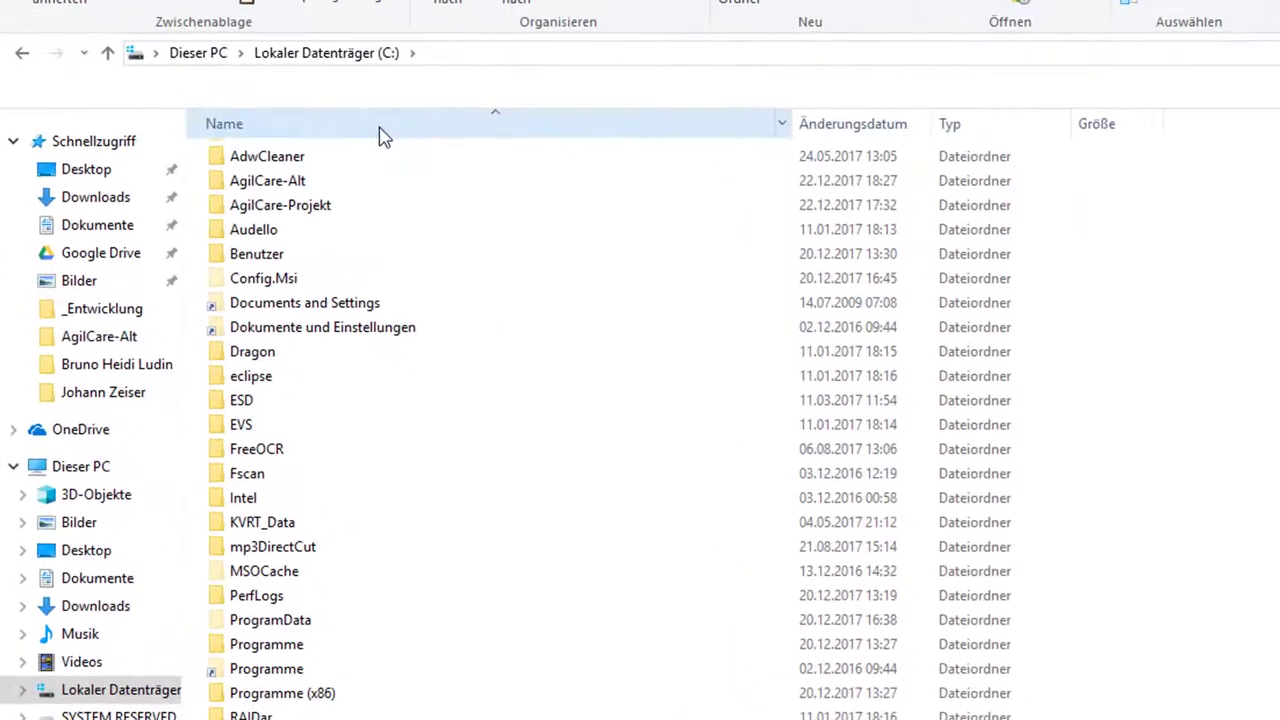
Sort drive C: by name in ascending order, check the contents of the new AgilCare folder and return to drive C:
left_click(383, 136)
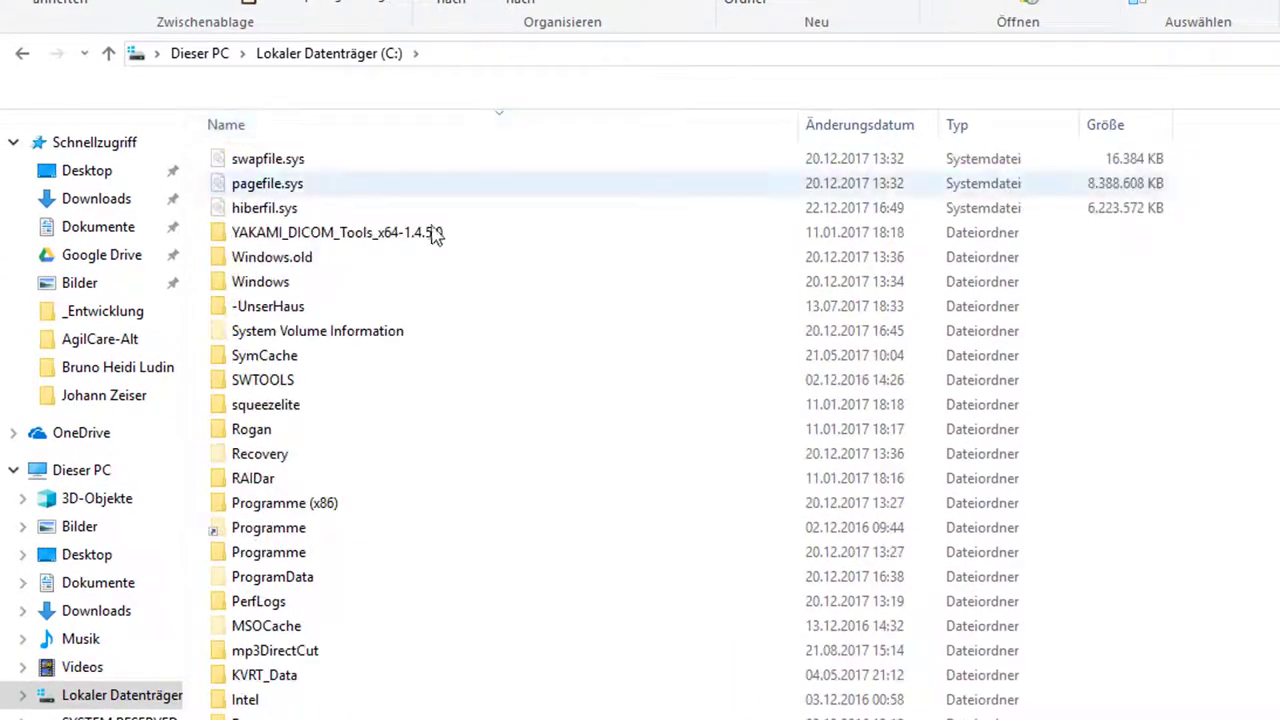
left_click(375, 130)
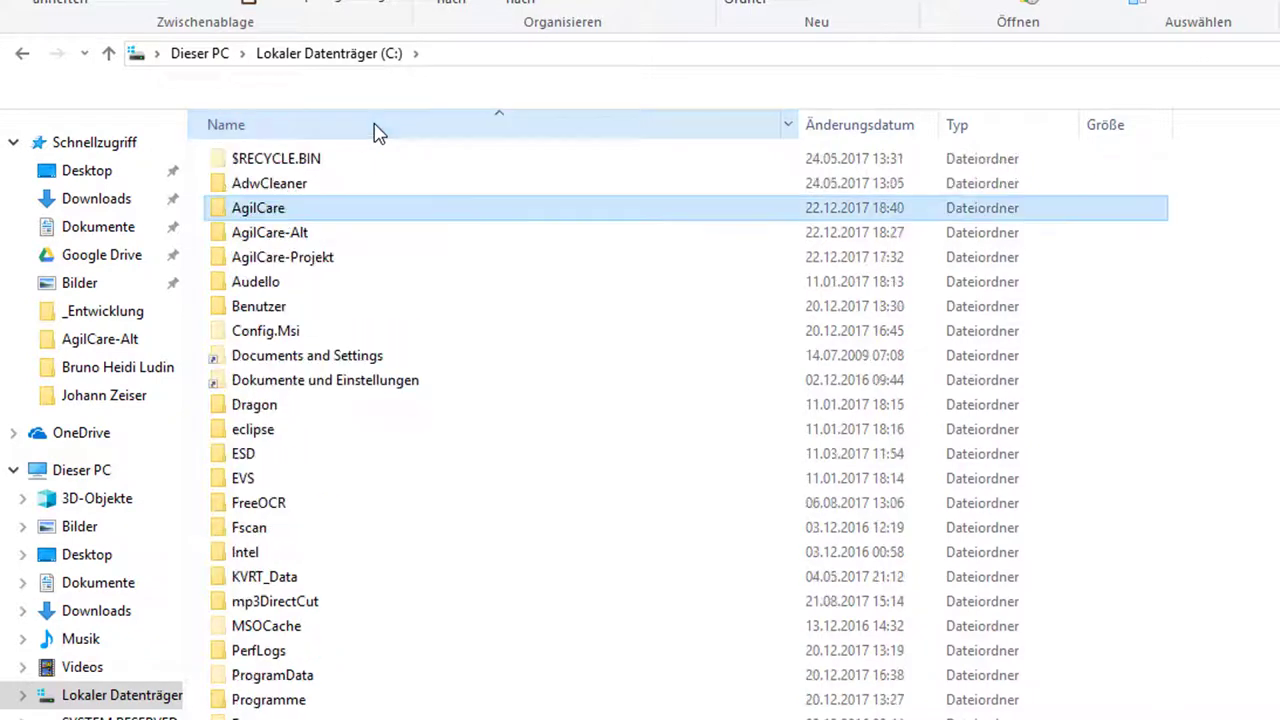
double_click(231, 217)
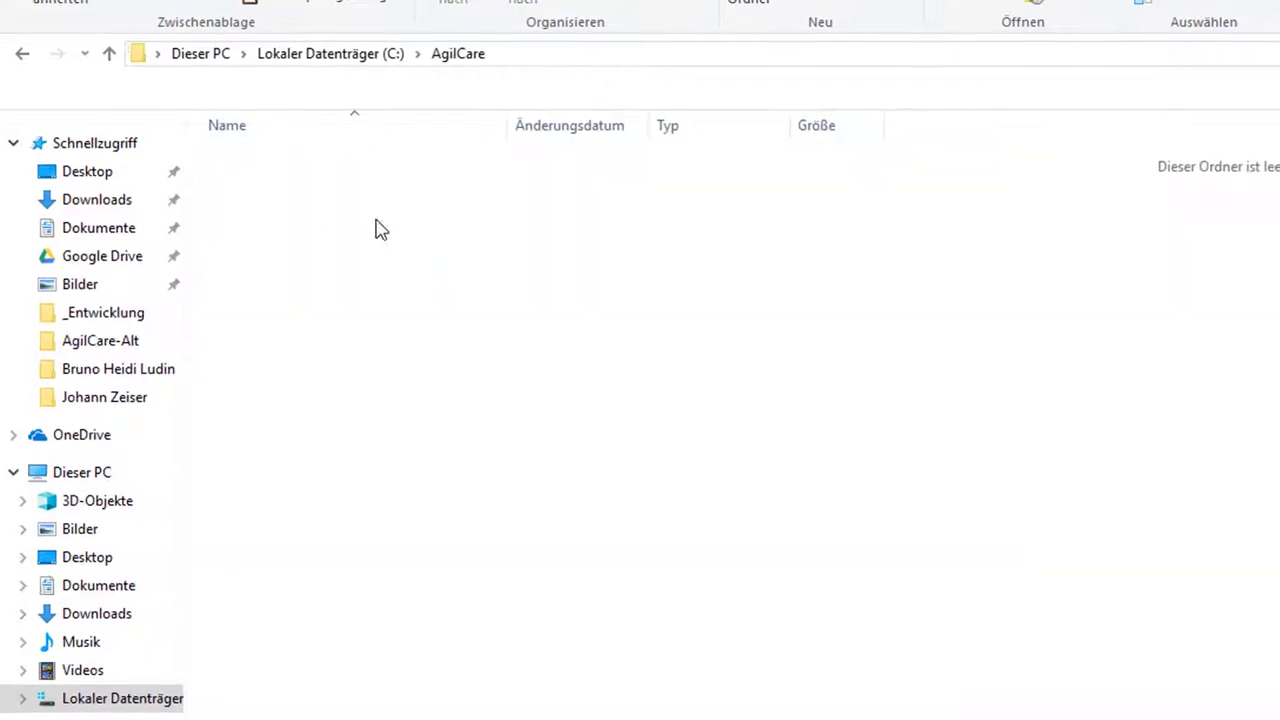
left_click(23, 55)
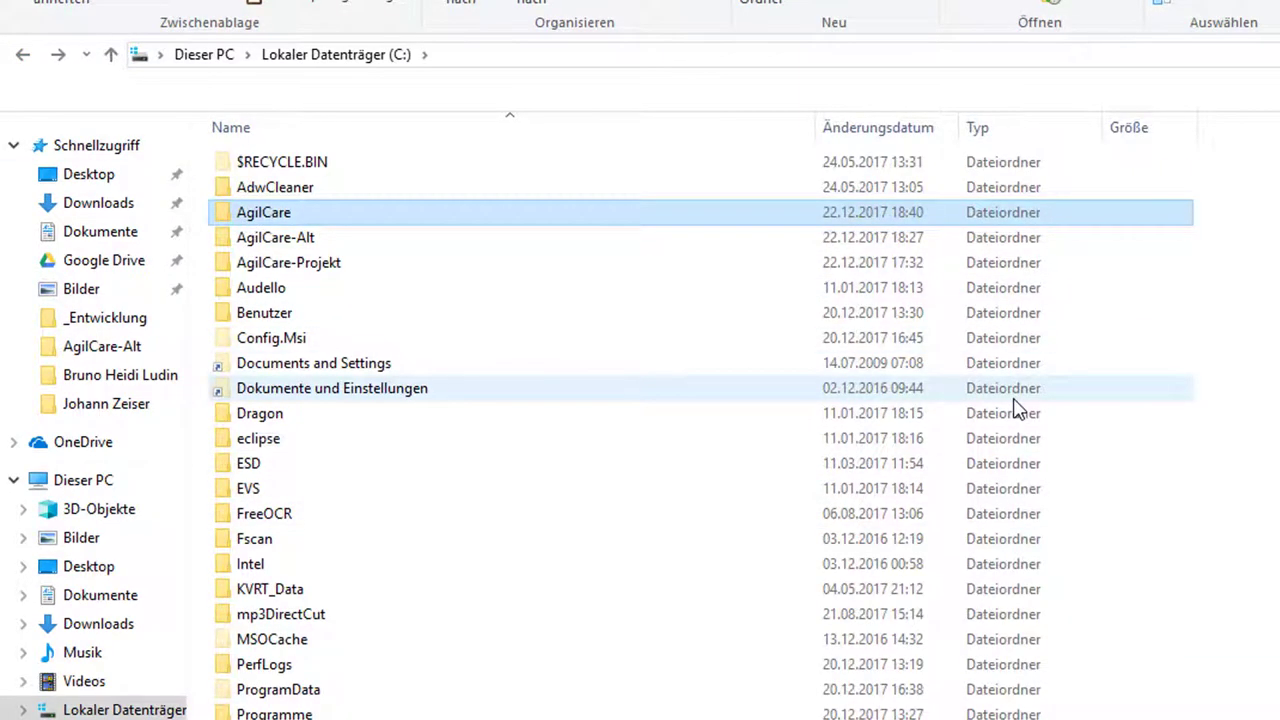
Switch to the browser, then close the WinRAR notification and the AgilCare-6CF7-20171222.zip archive window
key("alt+Tab")
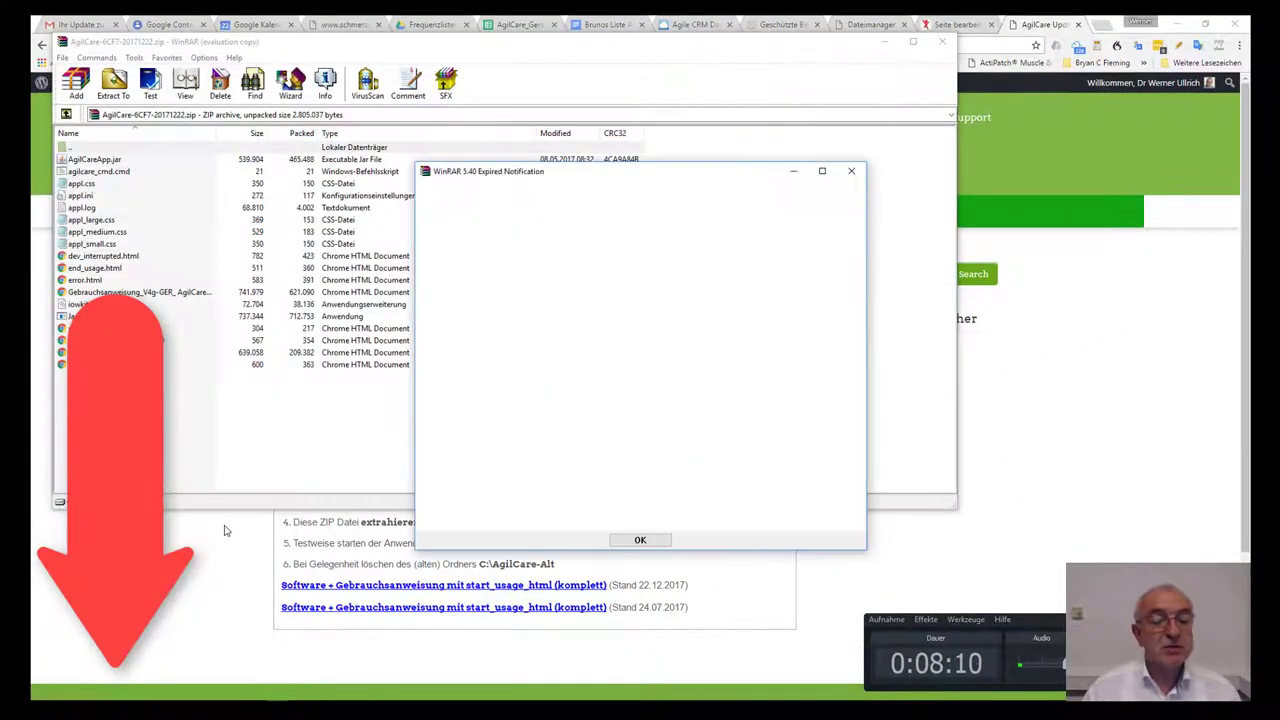
left_click(852, 173)
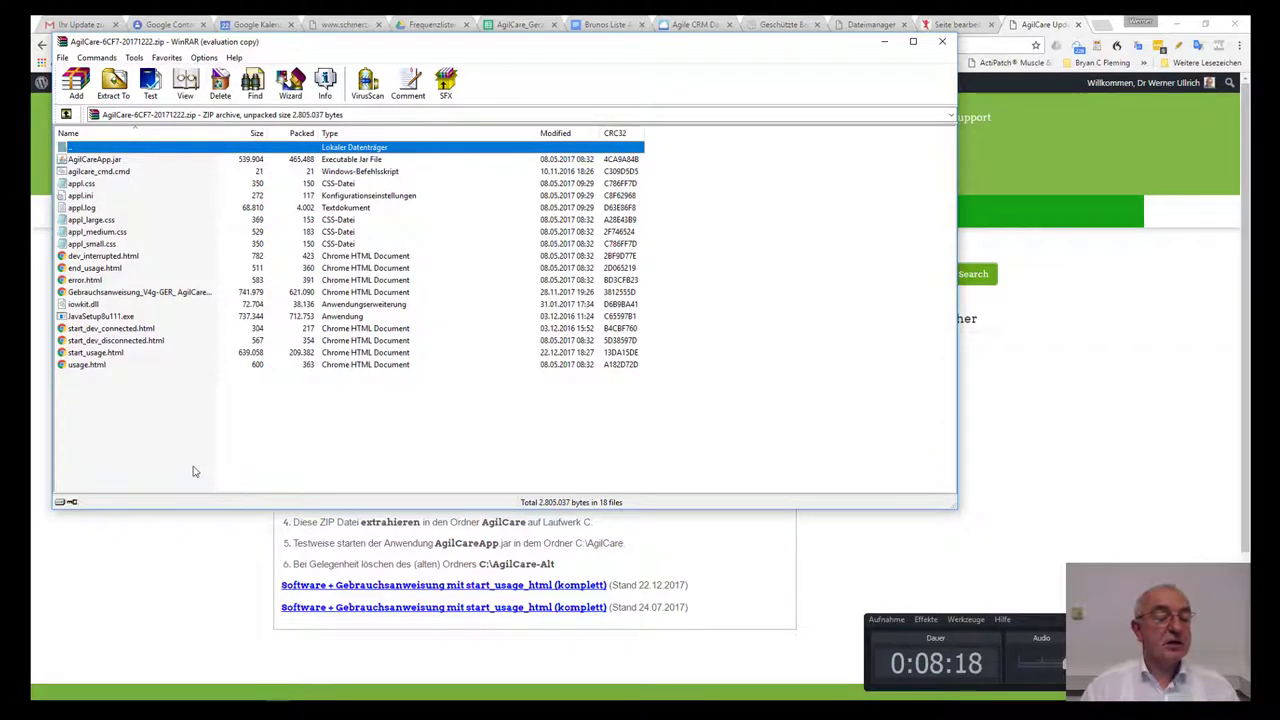
left_click(942, 41)
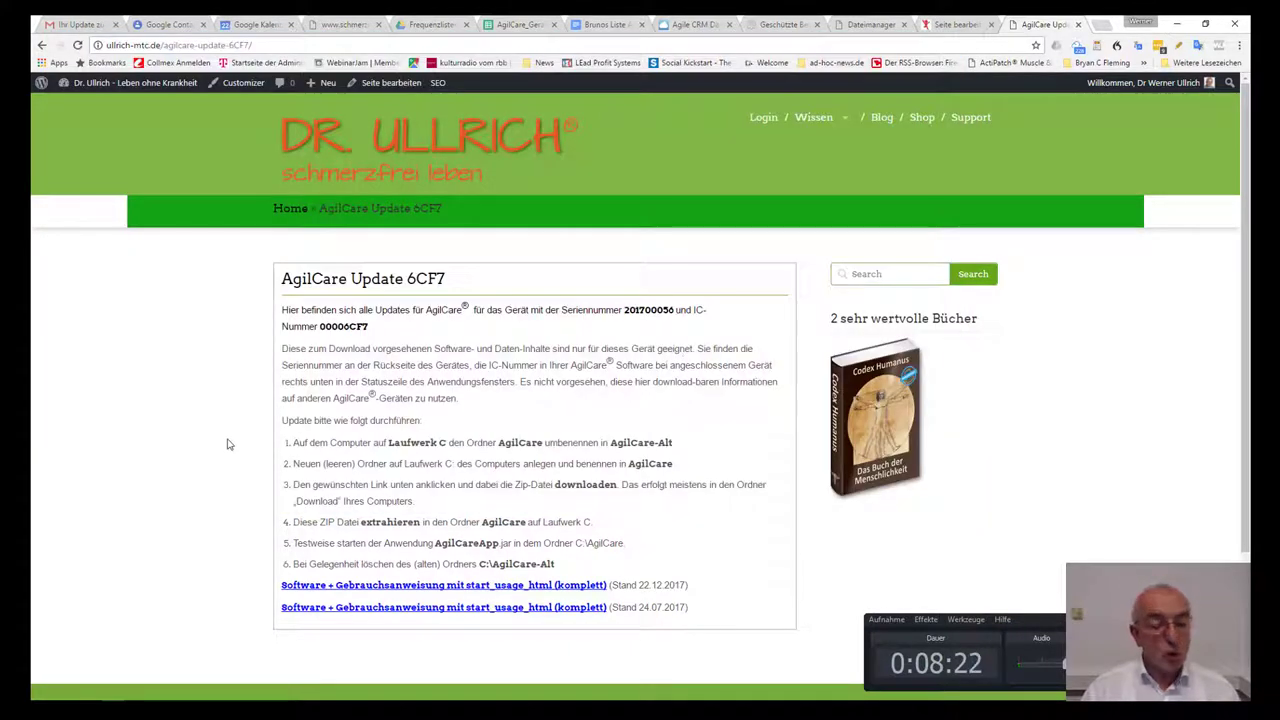
Switch to File Explorer, go to Downloads and open the WinRAR extraction options for AgilCare-6CF7-20171222.zip
key("alt+Tab")
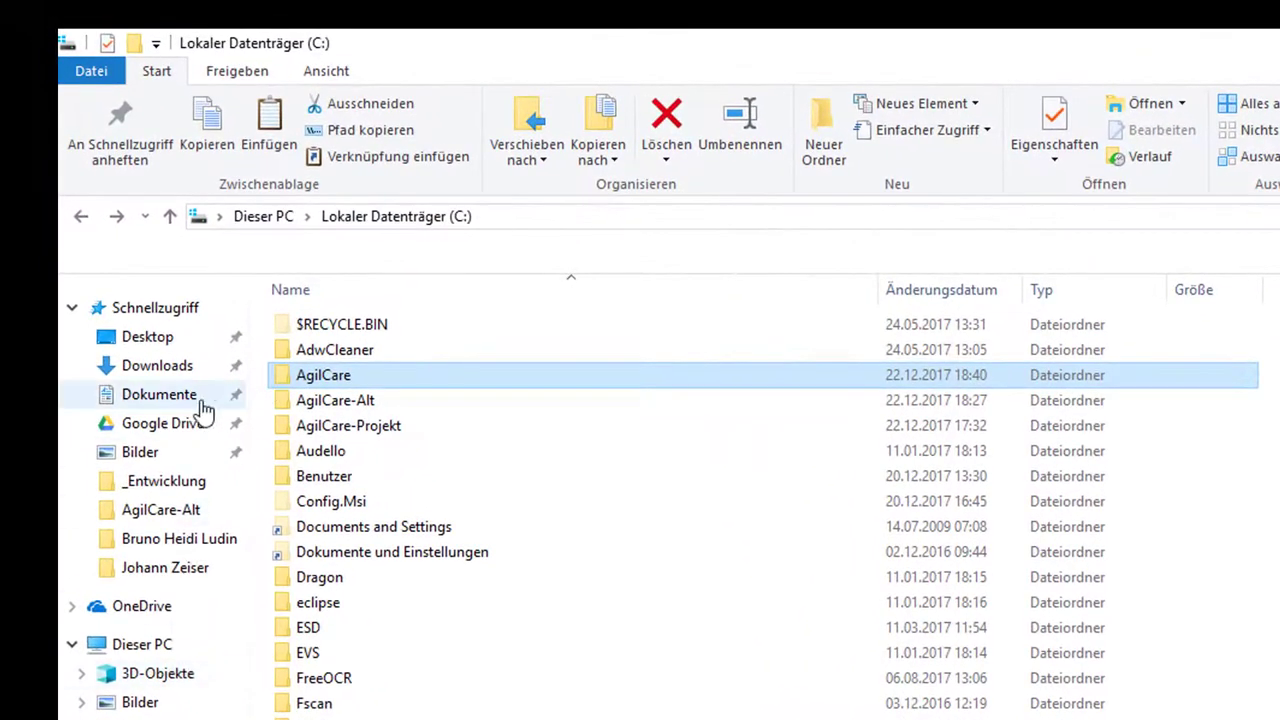
left_click(148, 370)
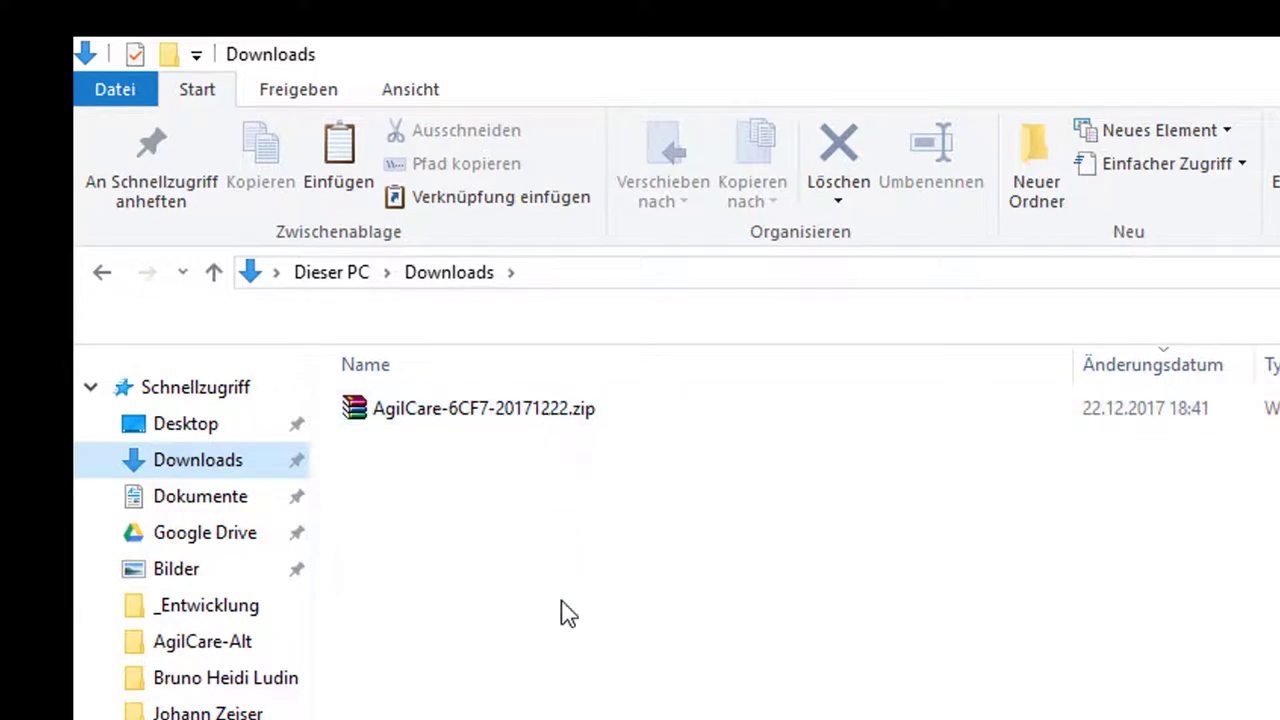
right_click(421, 420)
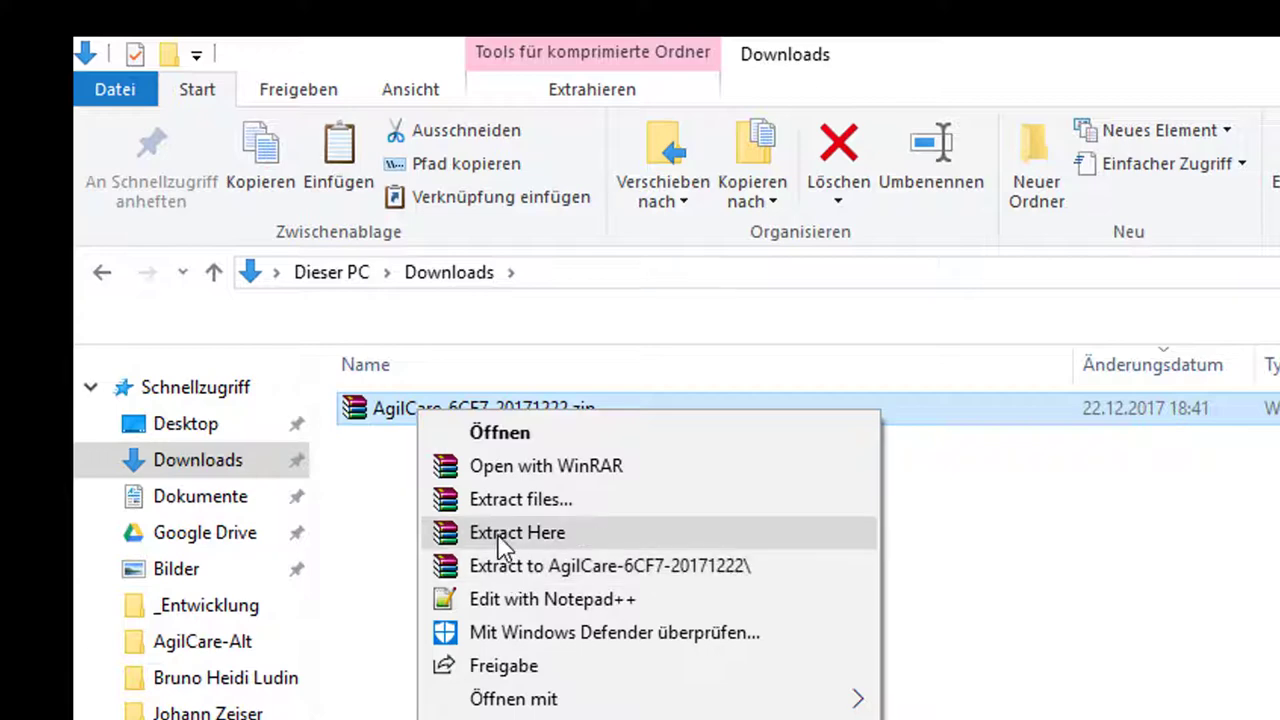
left_click(498, 502)
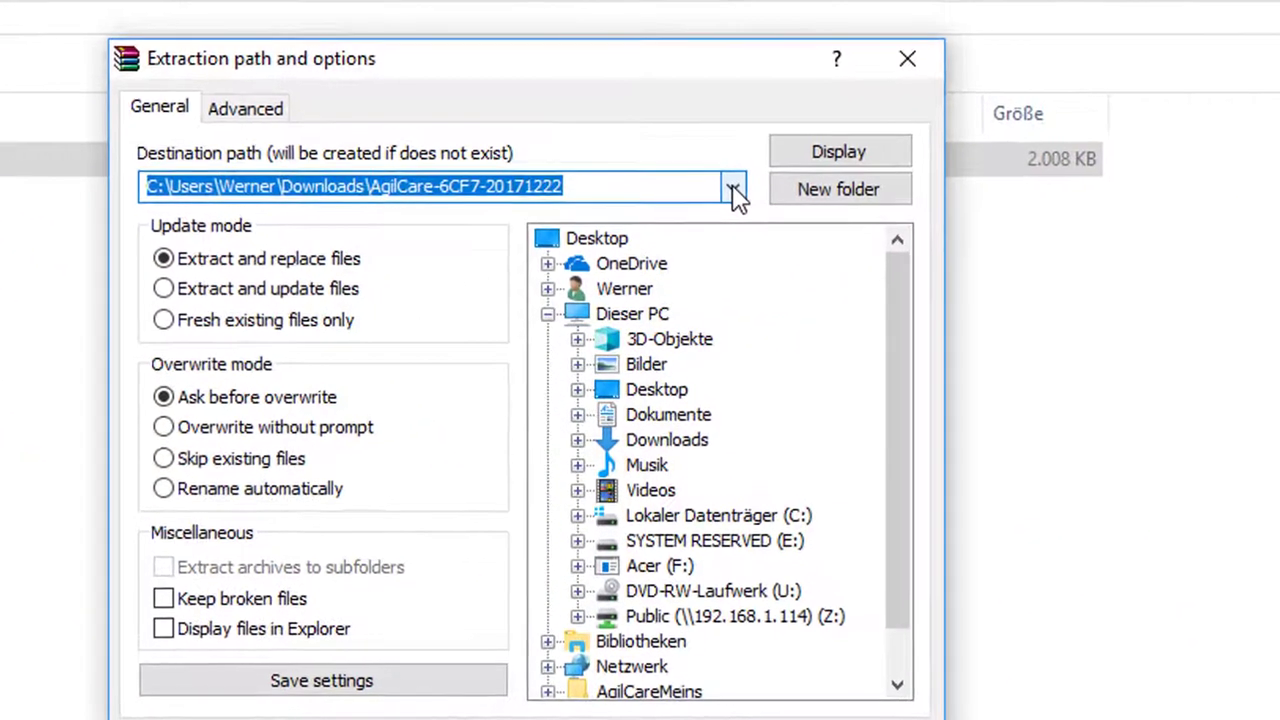
Set the archive's extraction destination path to C:\AgilCare
left_click(704, 217)
left_click(735, 195)
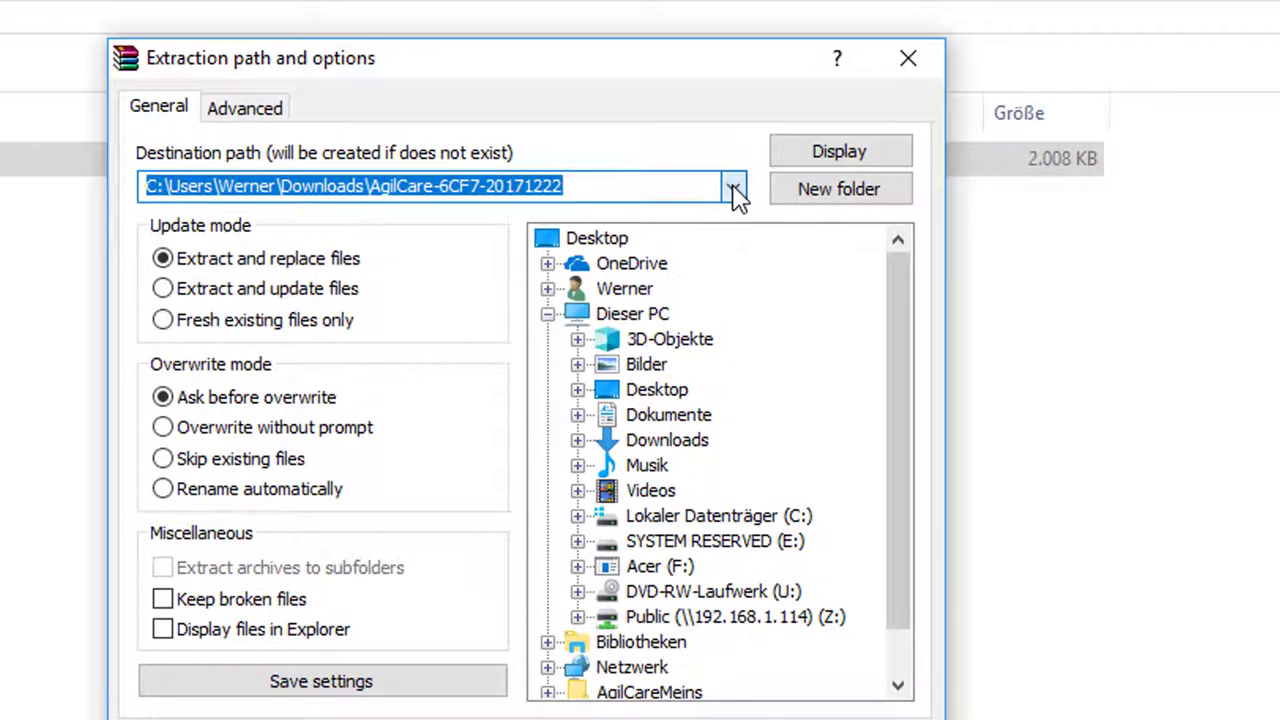
left_click(576, 186)
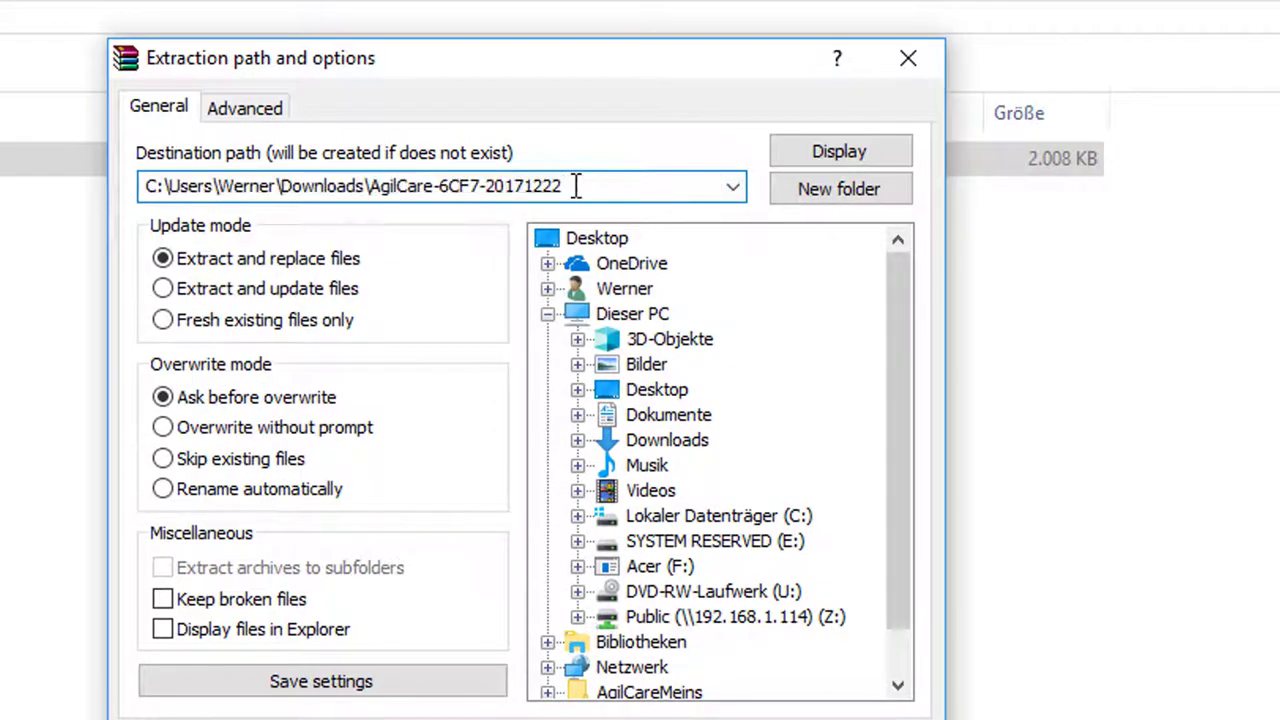
left_click_drag(571, 186, 171, 187)
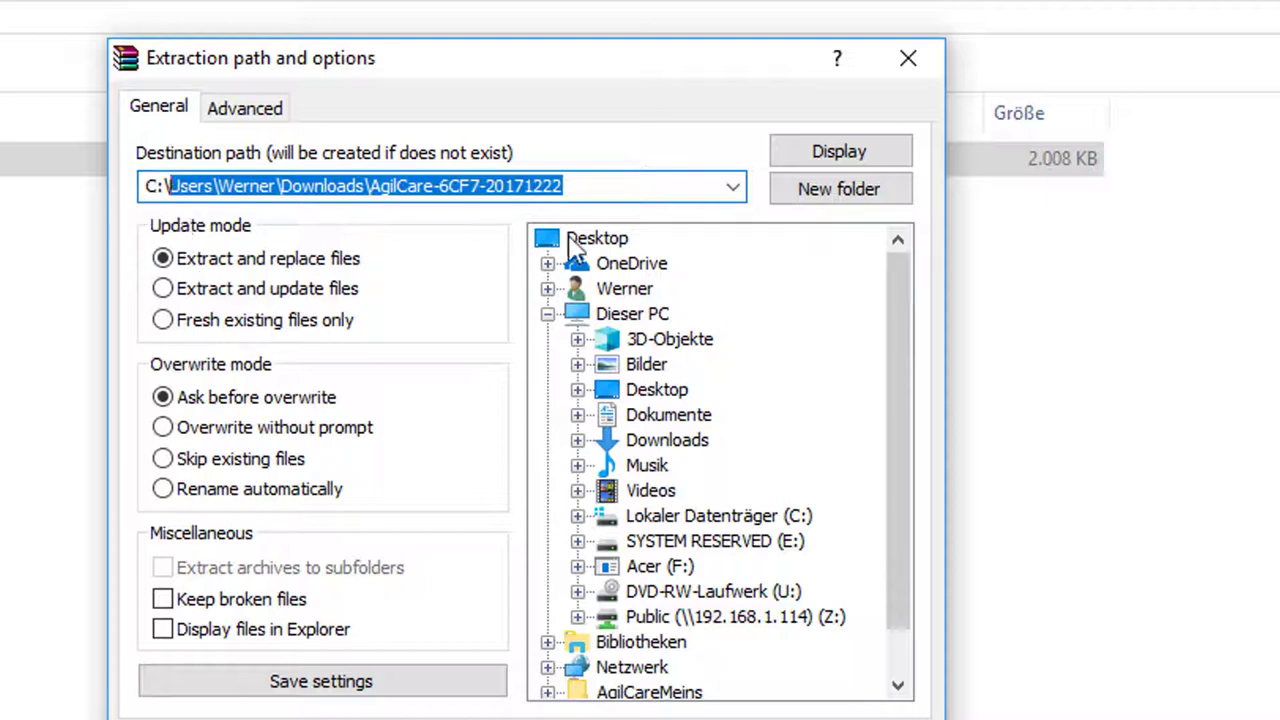
type("g")
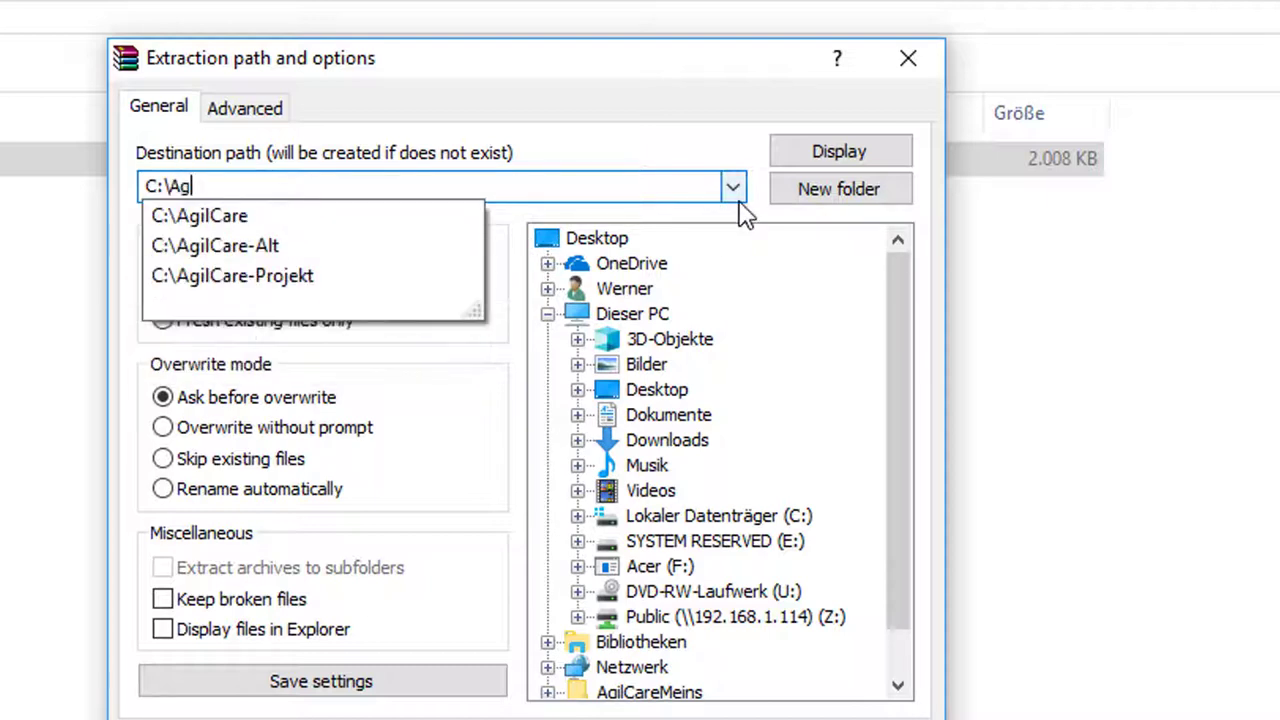
type("ilCare")
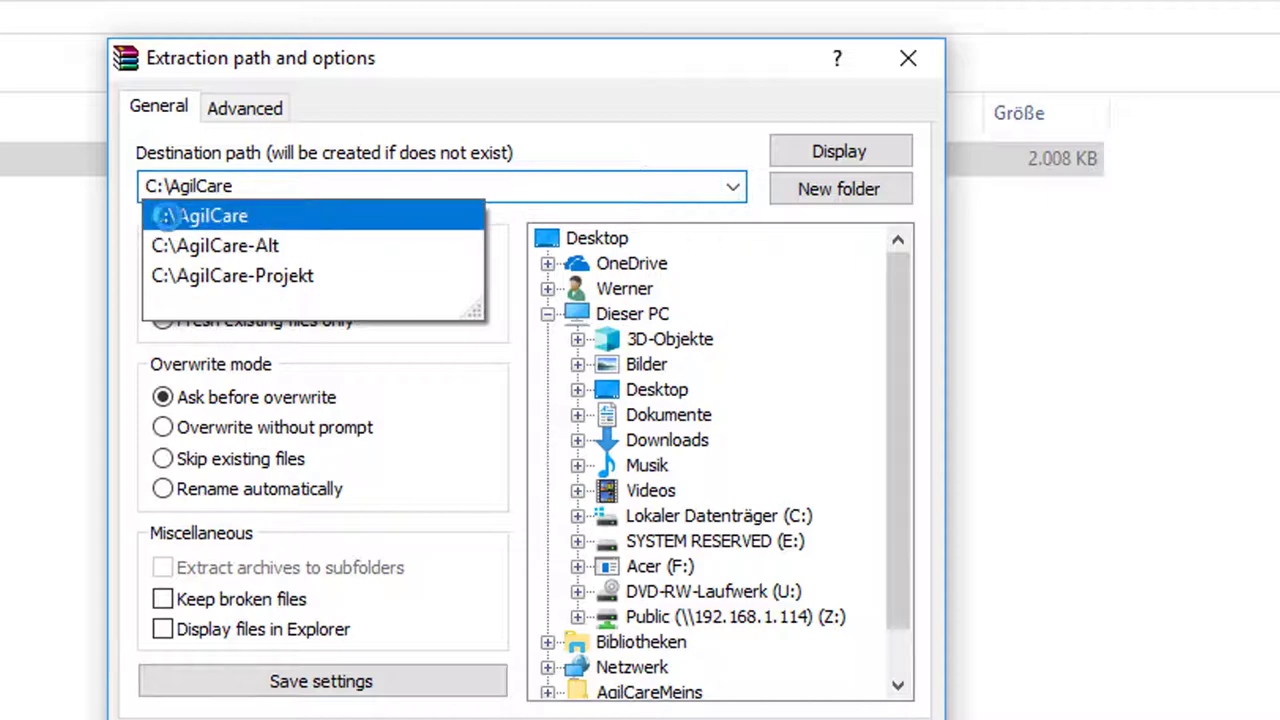
left_click(220, 222)
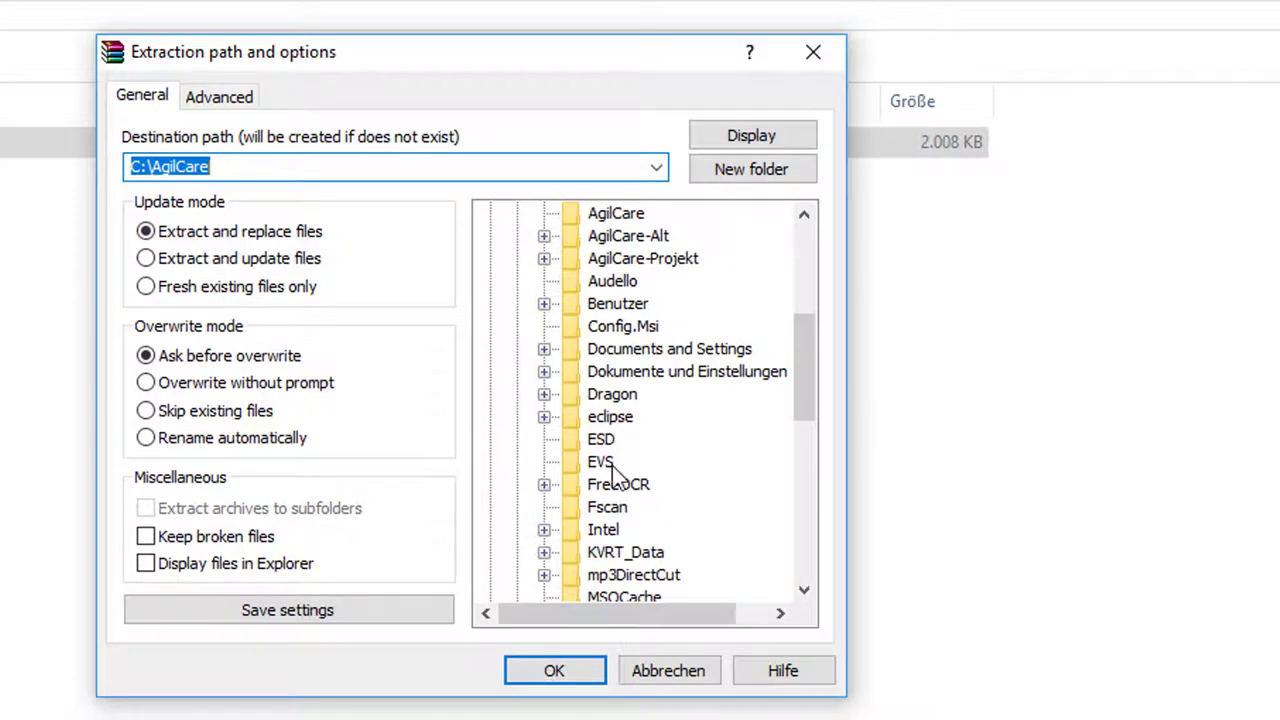
Choose the AgilCare folder on drive C: as the extraction destination and extract the archive into it
left_click_drag(797, 373, 802, 264)
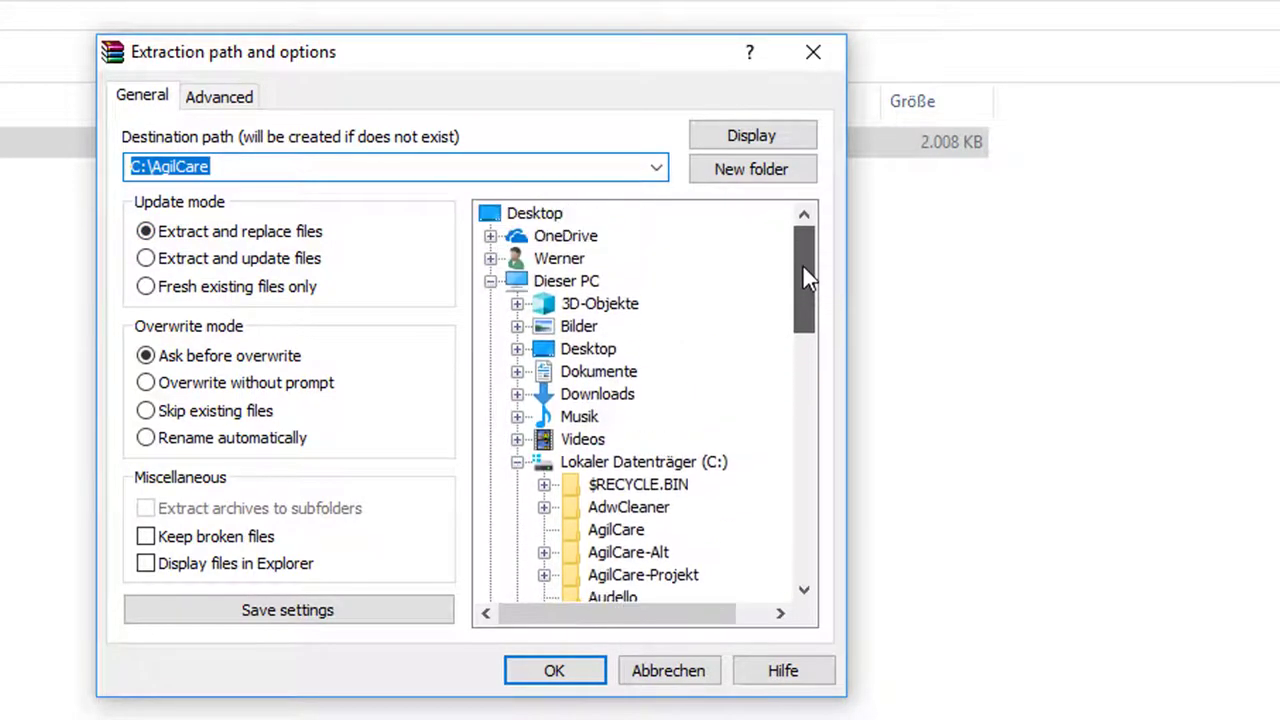
double_click(600, 463)
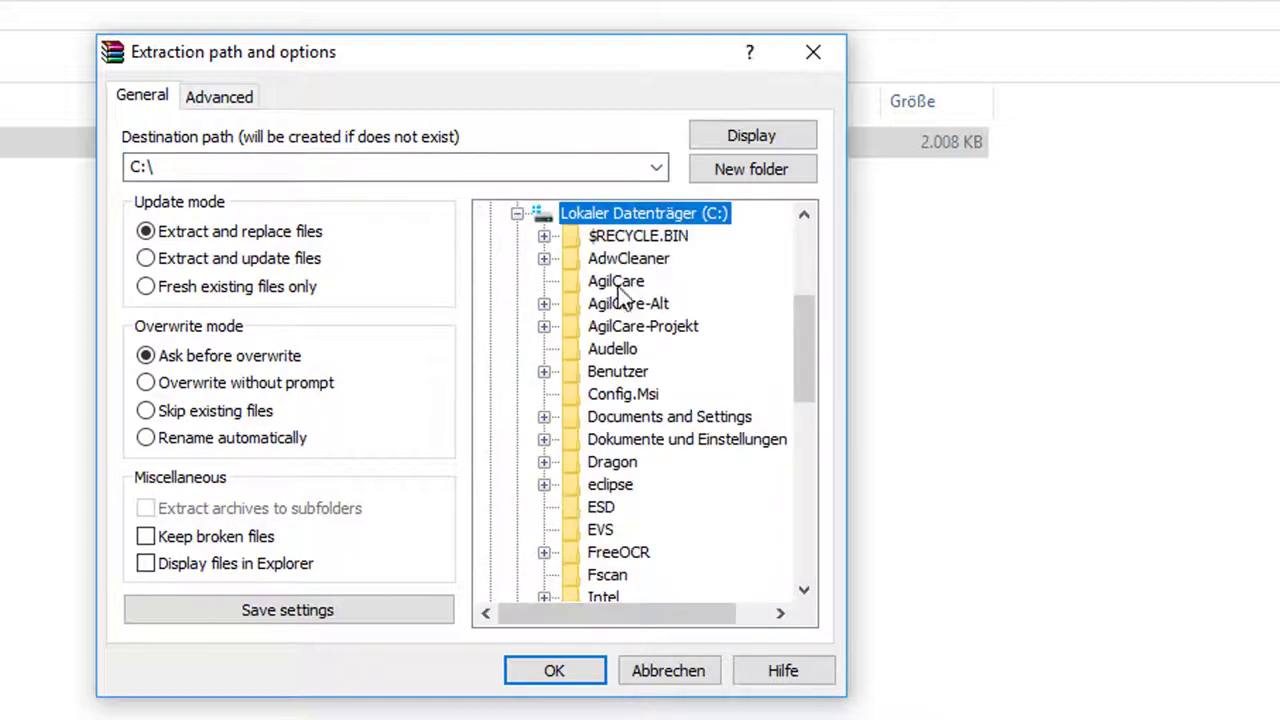
left_click(617, 284)
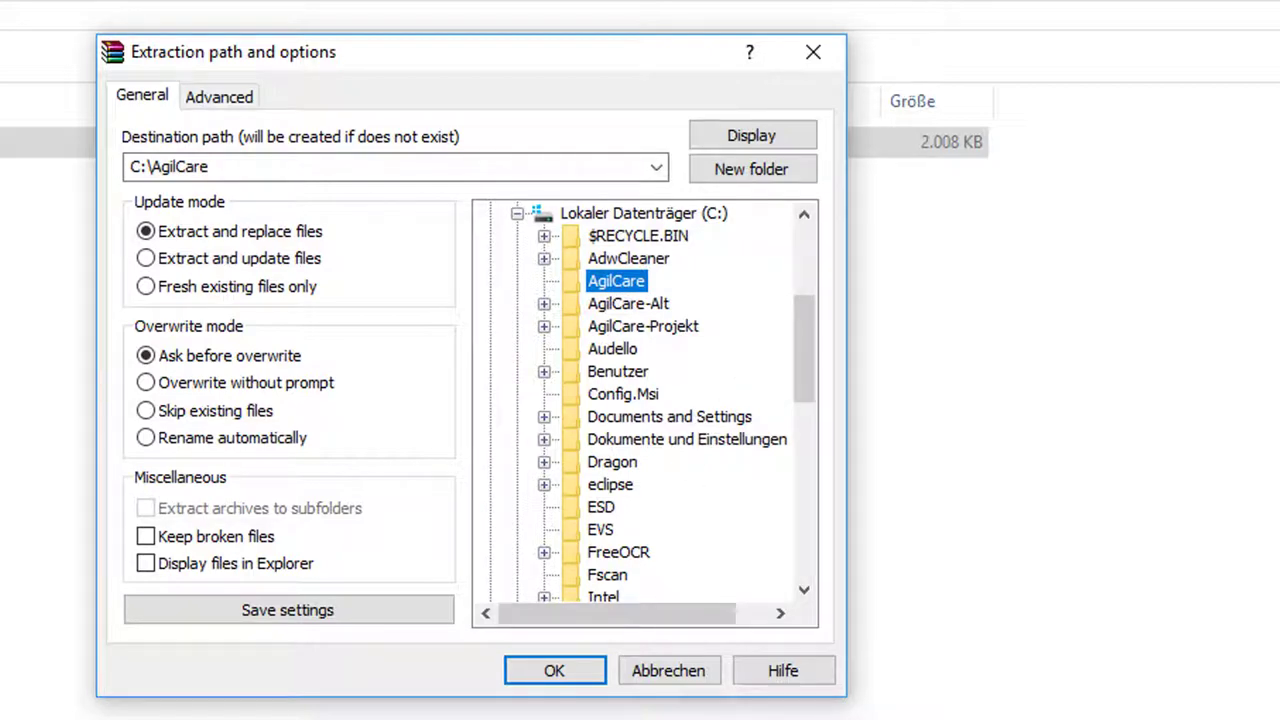
left_click(557, 680)
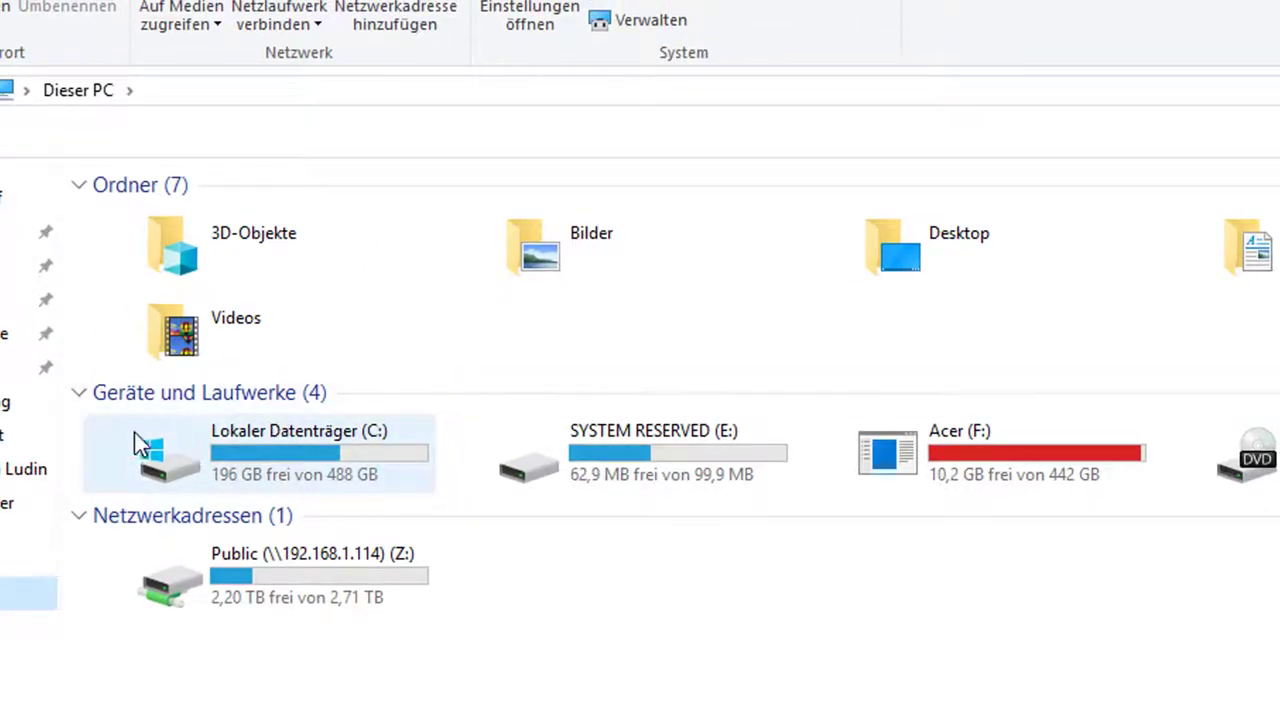
Open drive C: in File Explorer and go into the AgilCare folder to check the extracted files
left_click(117, 426)
double_click(117, 426)
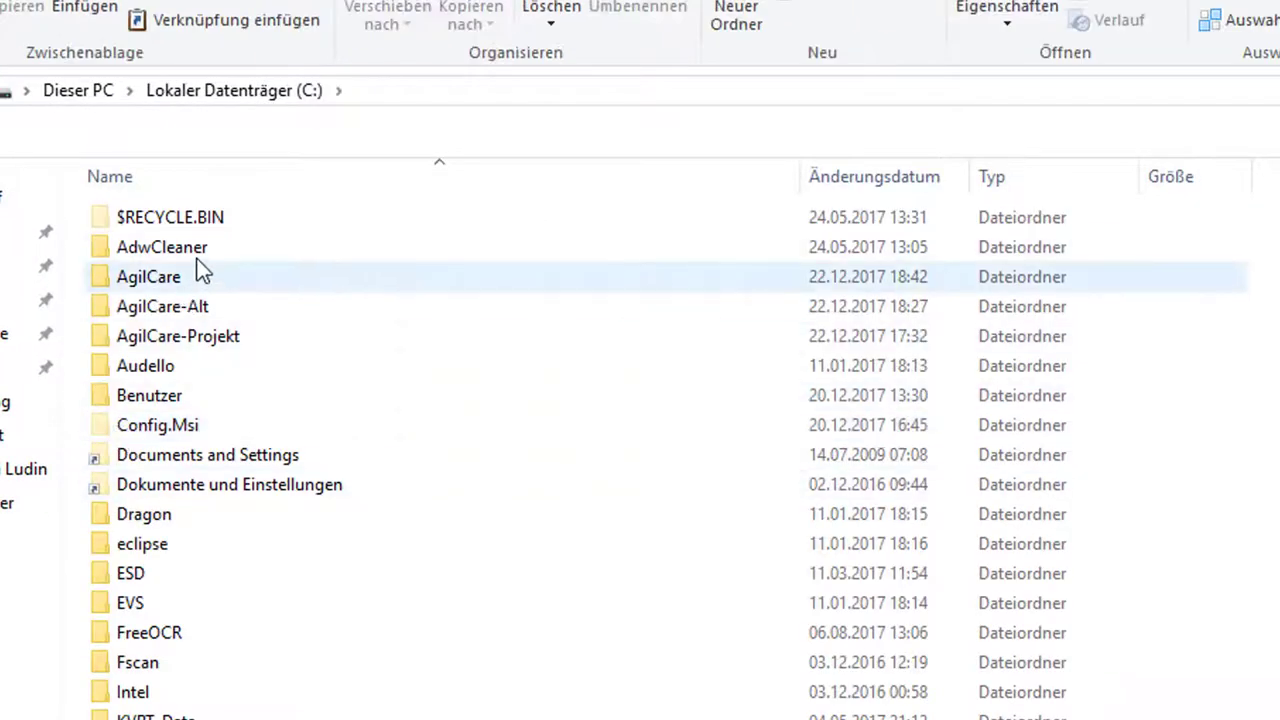
double_click(104, 280)
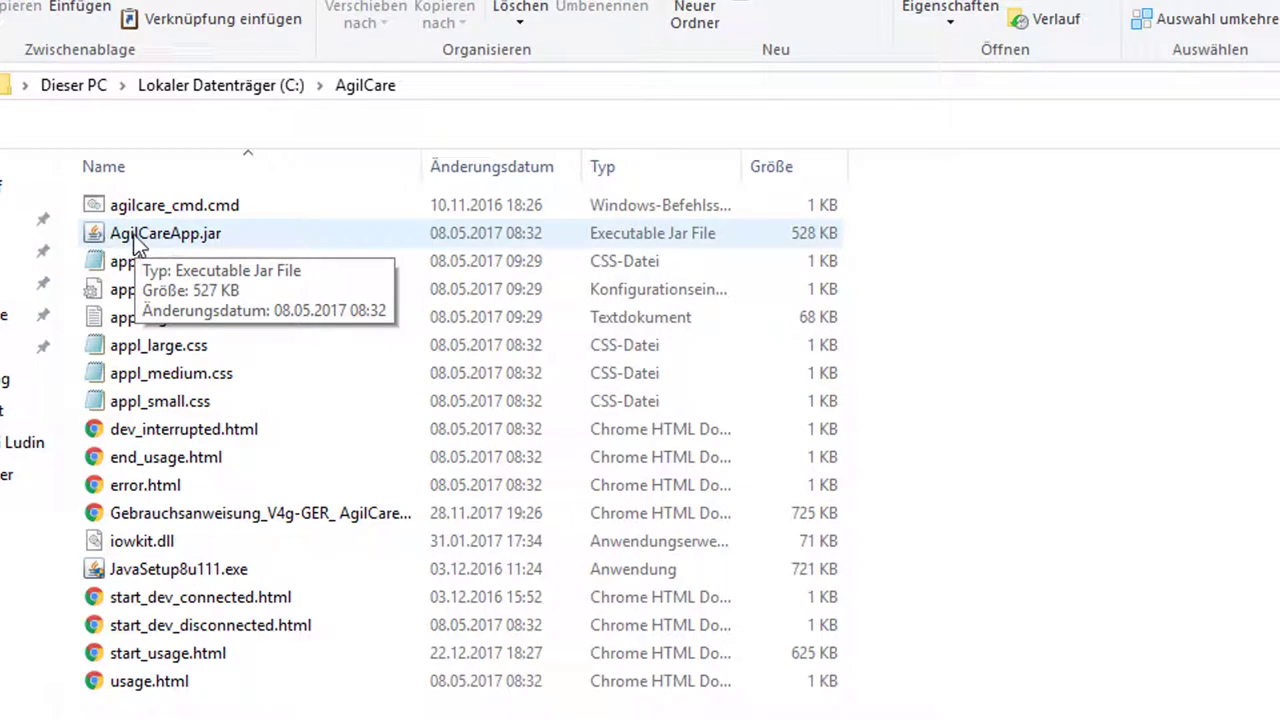
Start AgilCareApp.jar from the AgilCare folder as a test and exit the application again
left_click(95, 238)
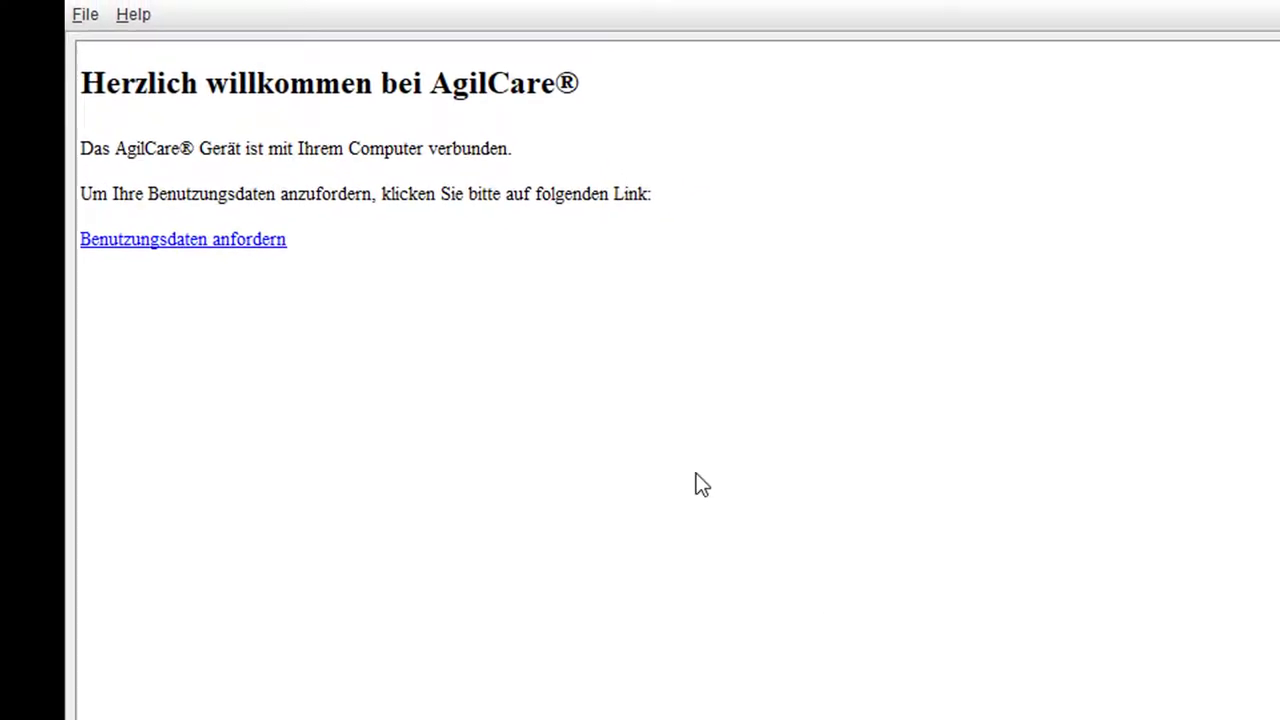
left_click(80, 14)
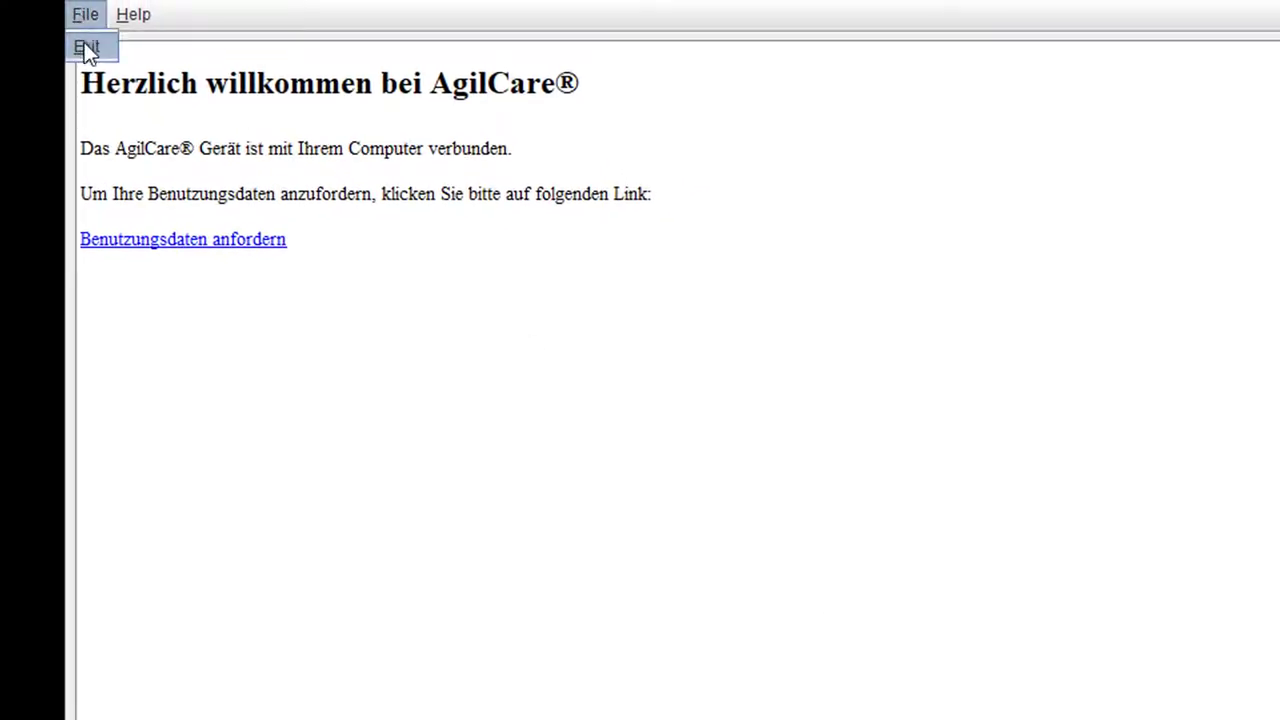
left_click(86, 43)
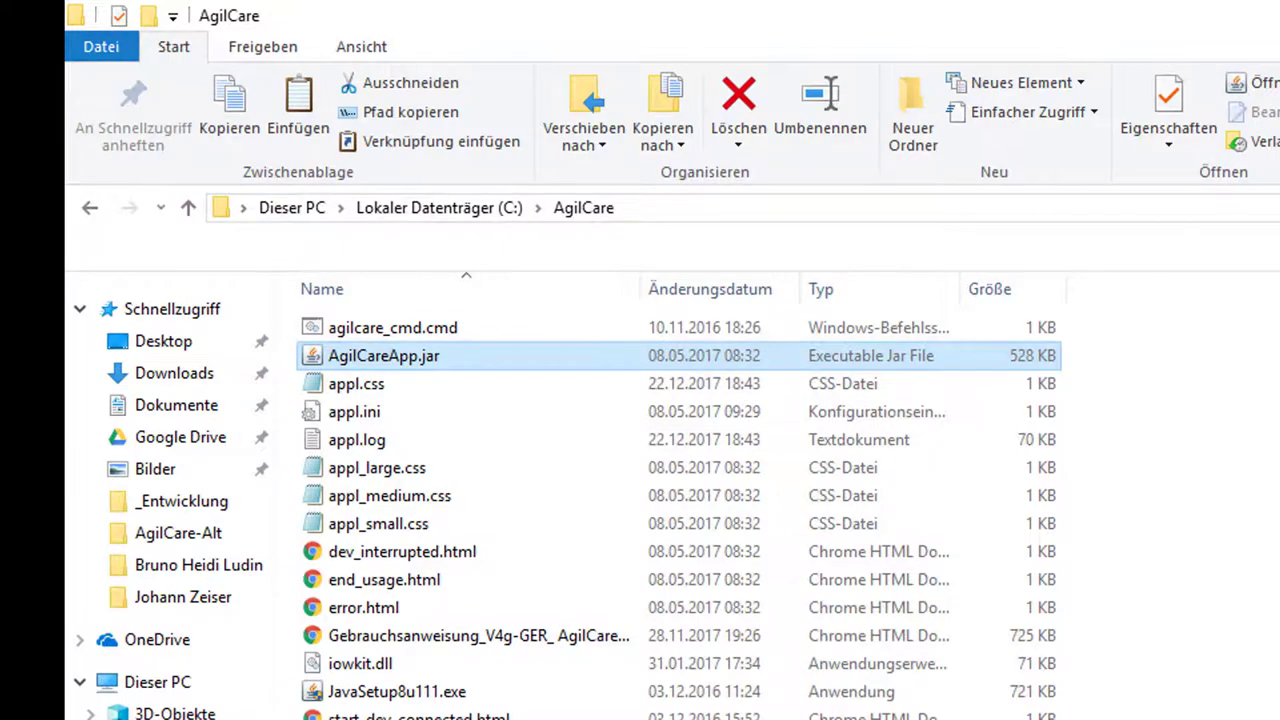
Minimize the browser, end the PowerPoint slide show, and minimize the PowerPoint and File Explorer windows to reach the desktop
key("alt+Tab")
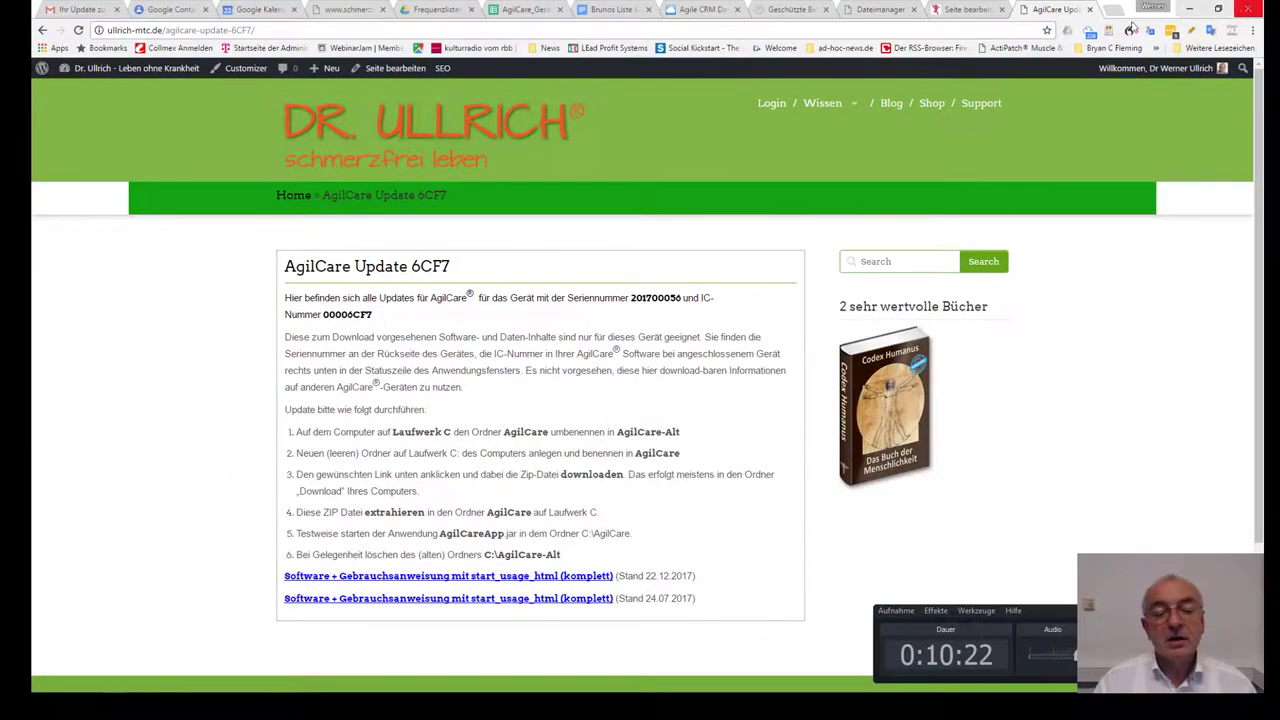
left_click(1191, 11)
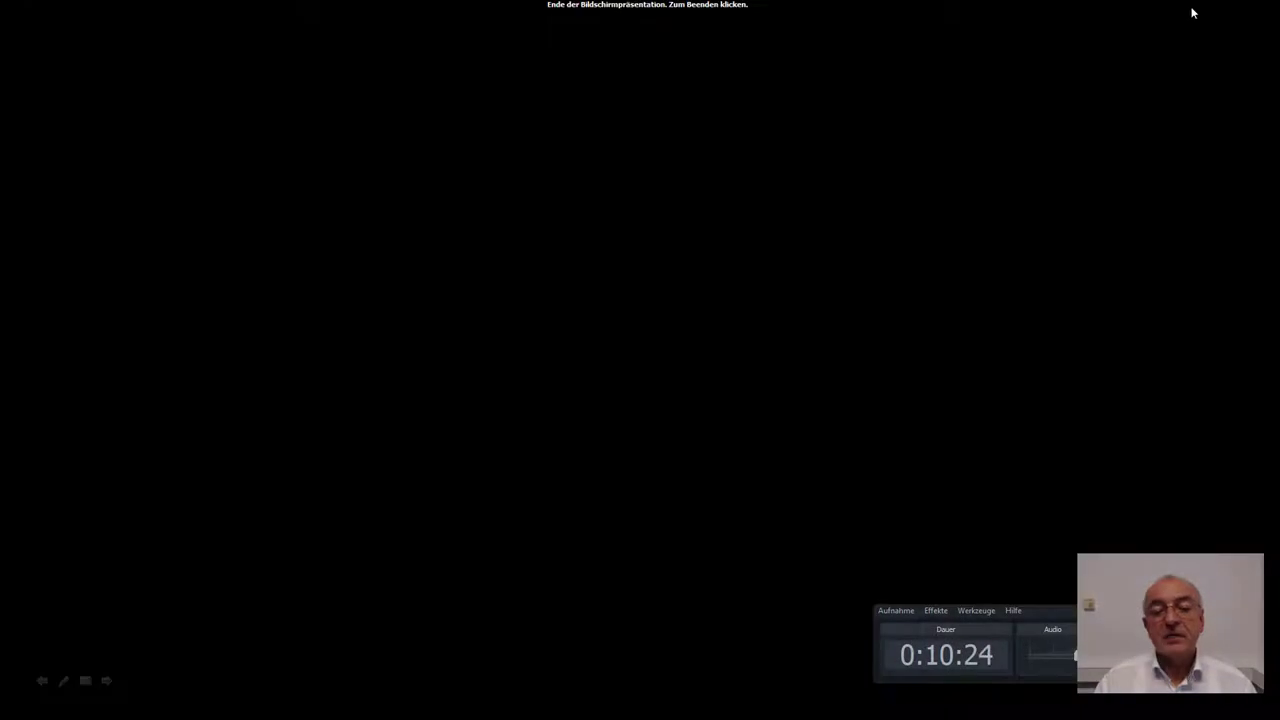
left_click(986, 135)
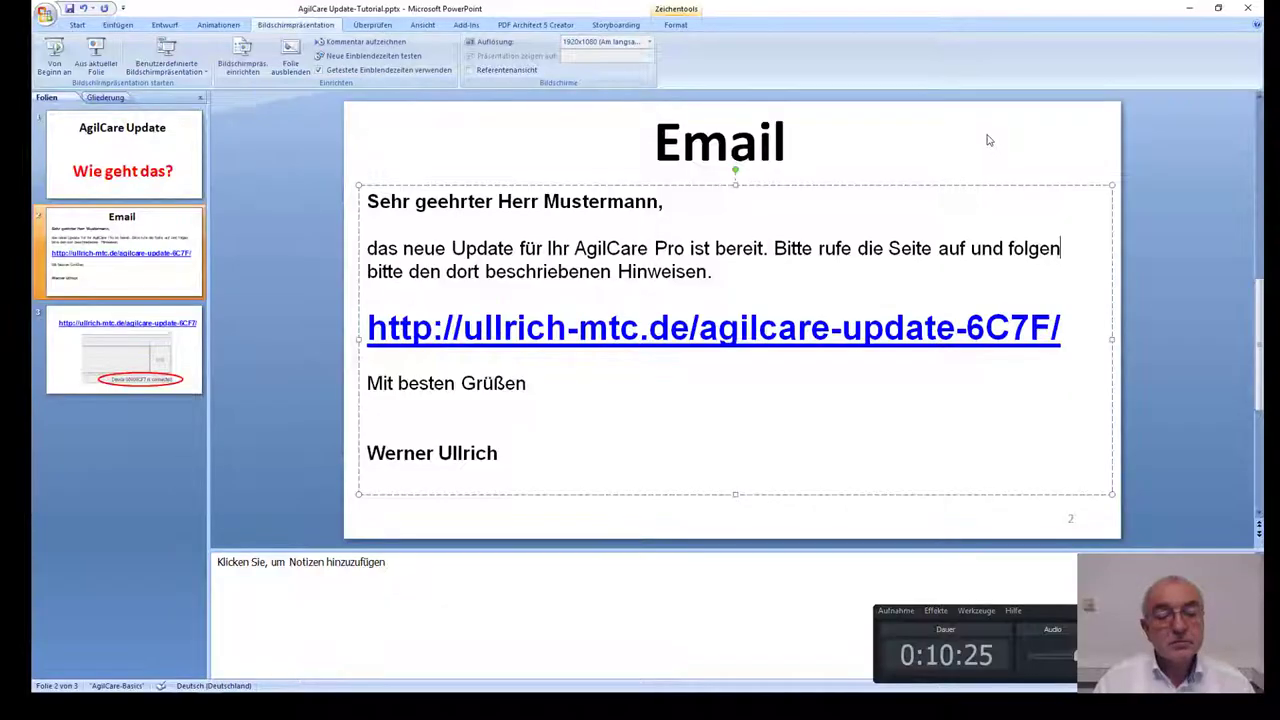
left_click(1189, 8)
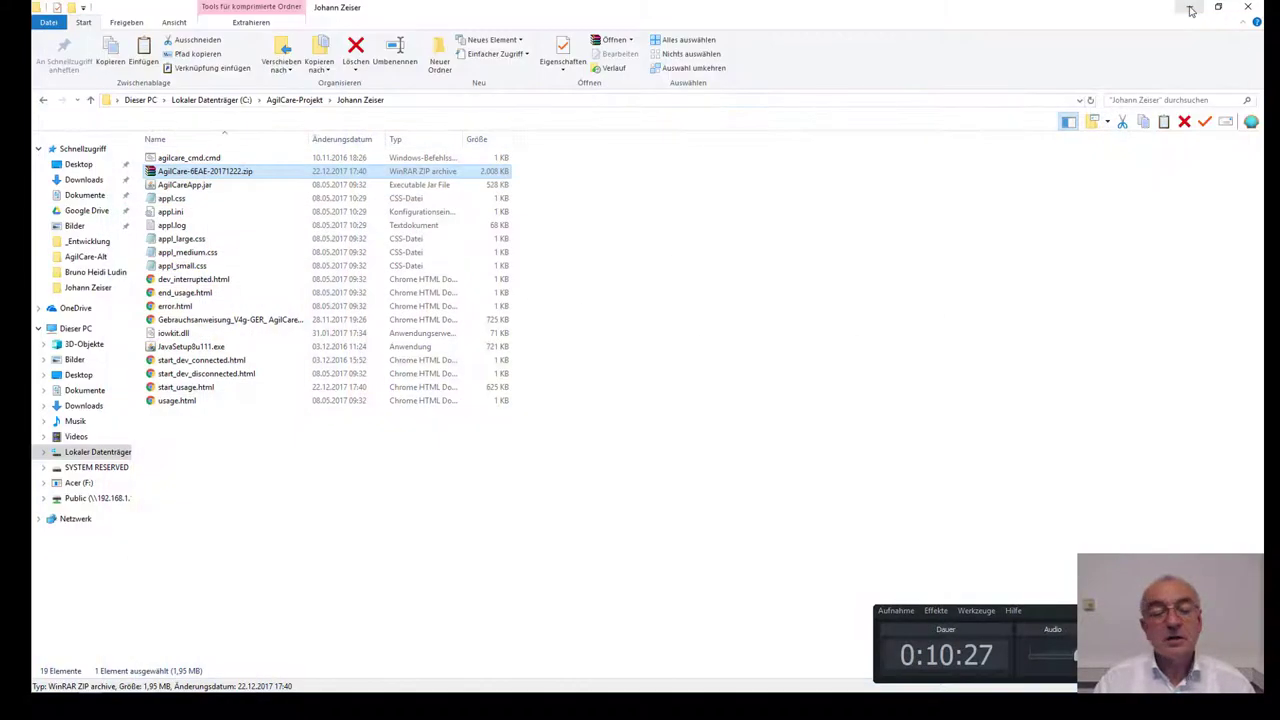
left_click(1191, 11)
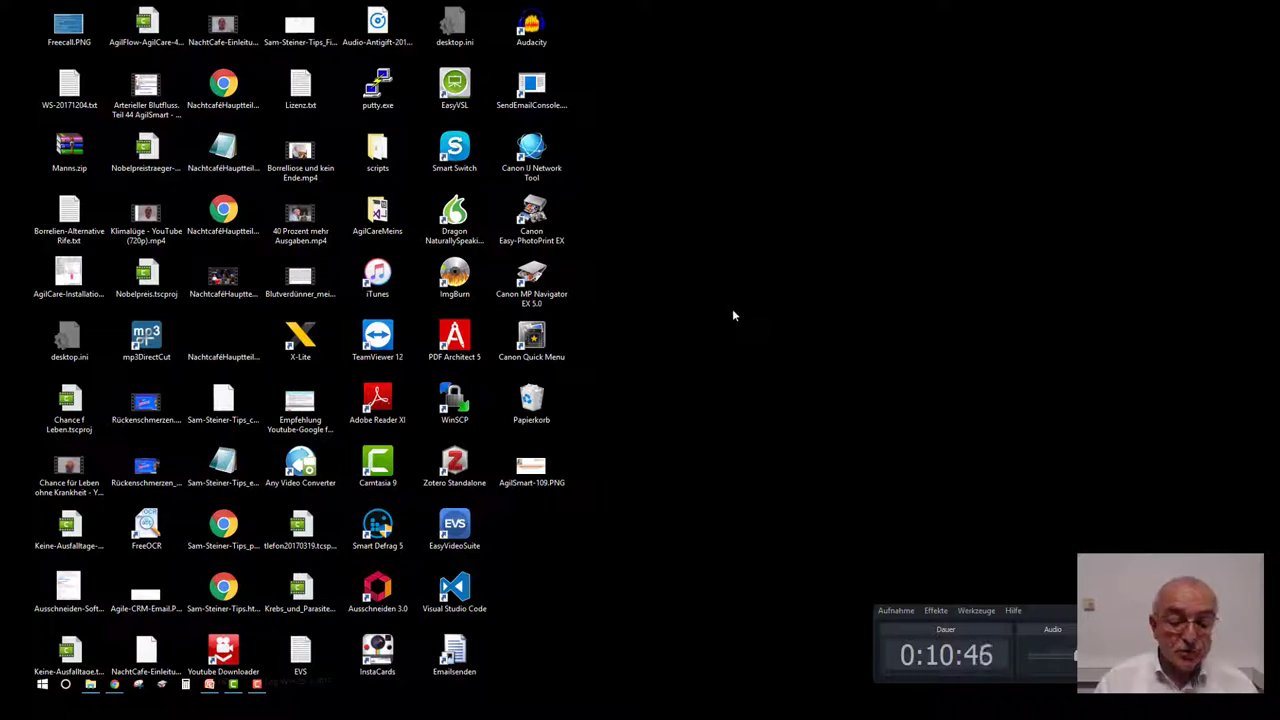
Return to the AgilCare update page in Chrome and launch Mozilla Firefox from the list of all installed programs
key("alt+Tab")
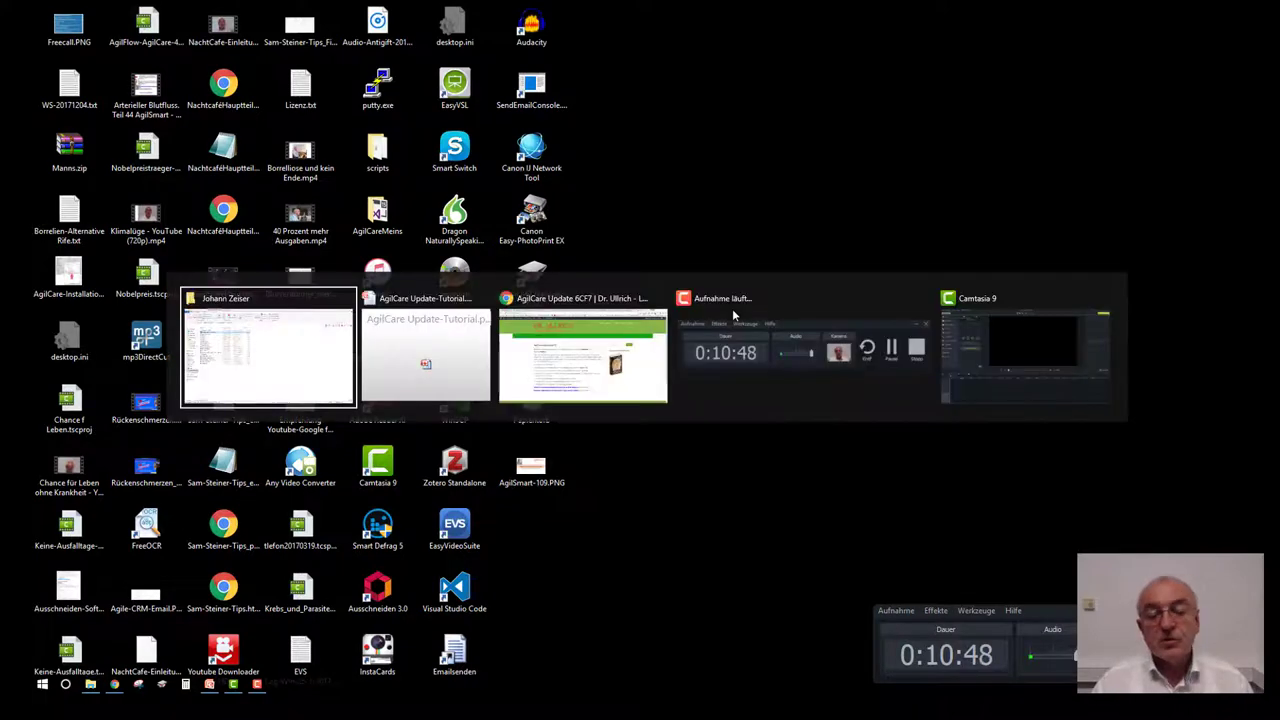
key("alt+Tab")
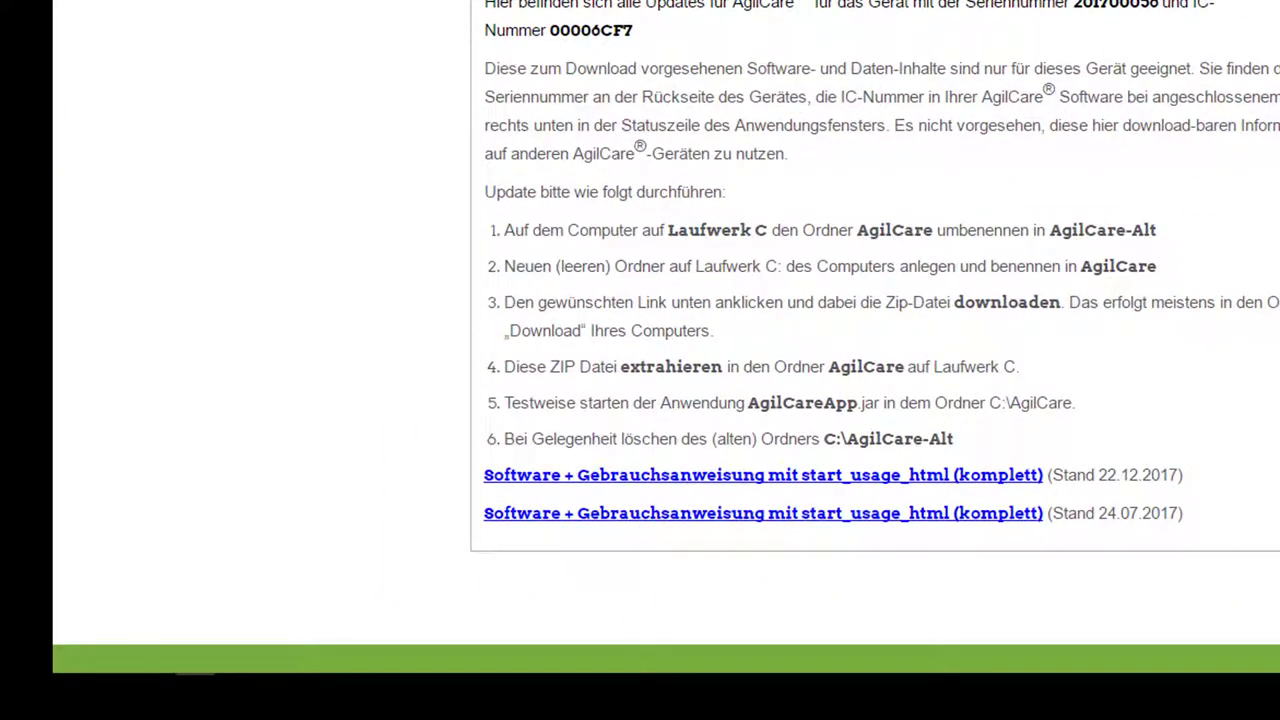
left_click(72, 660)
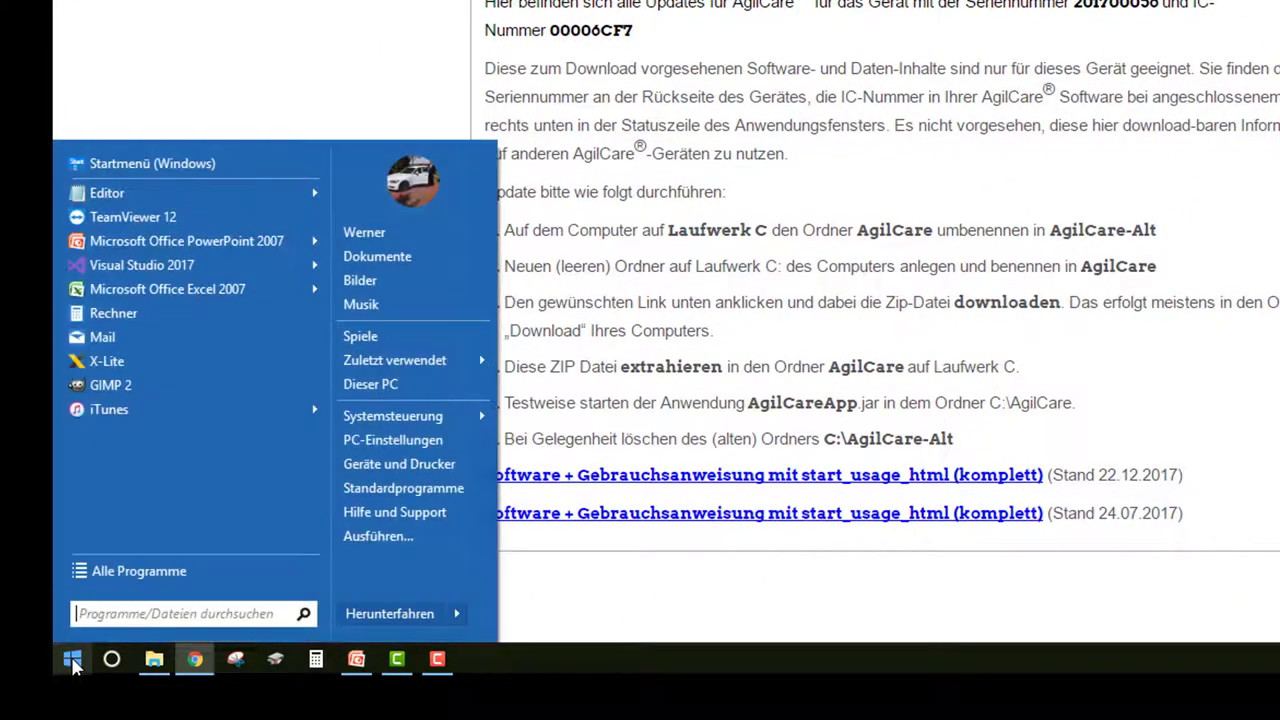
left_click(136, 574)
scroll(125, 263, "up", 10)
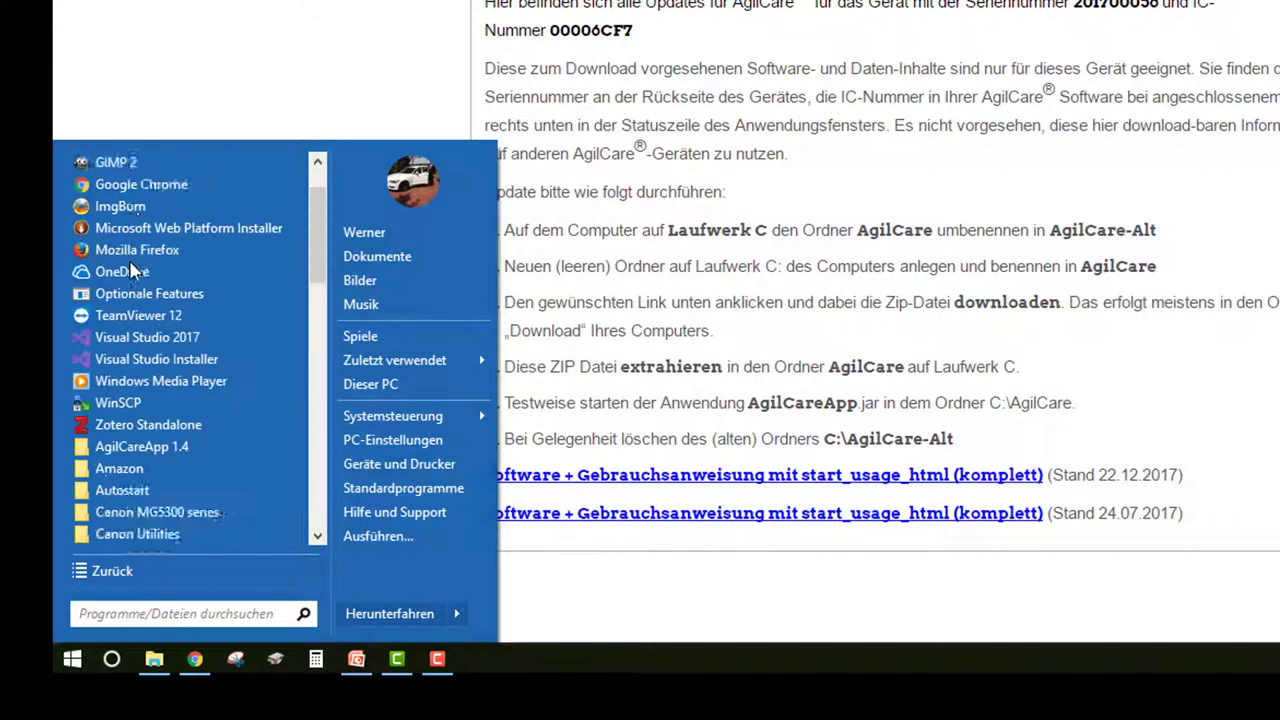
scroll(130, 268, "up", 1)
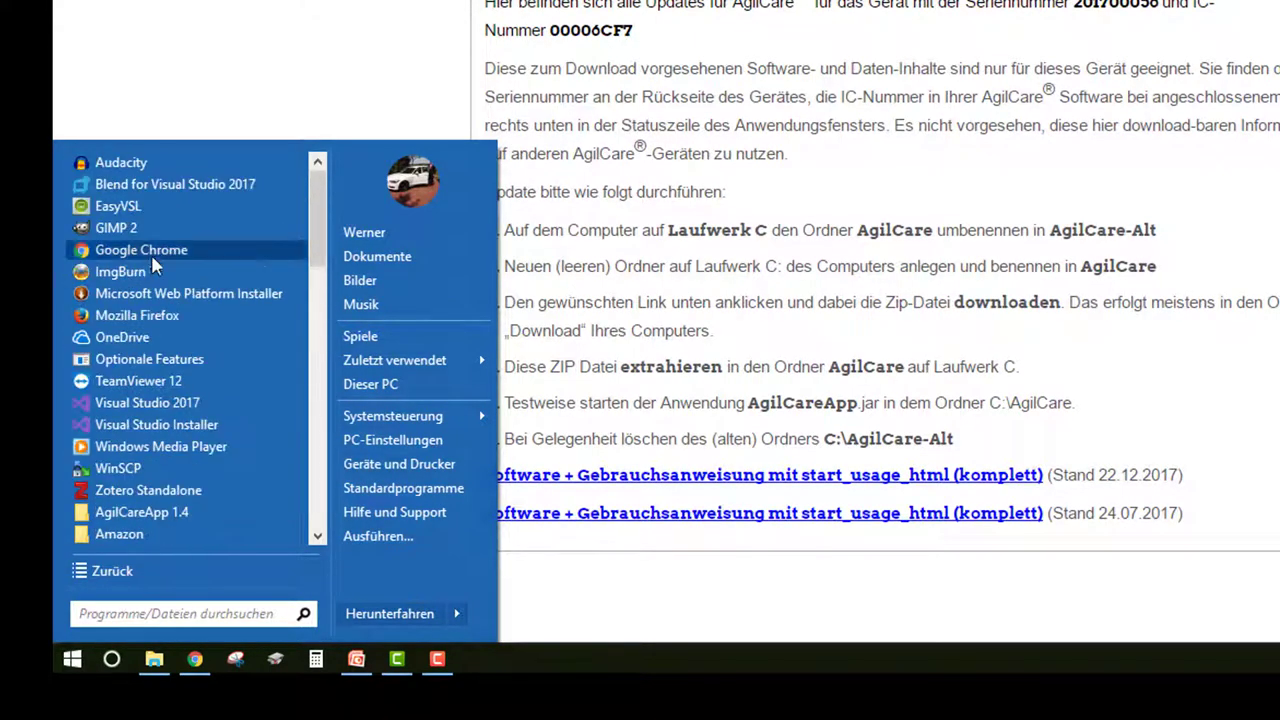
left_click(157, 316)
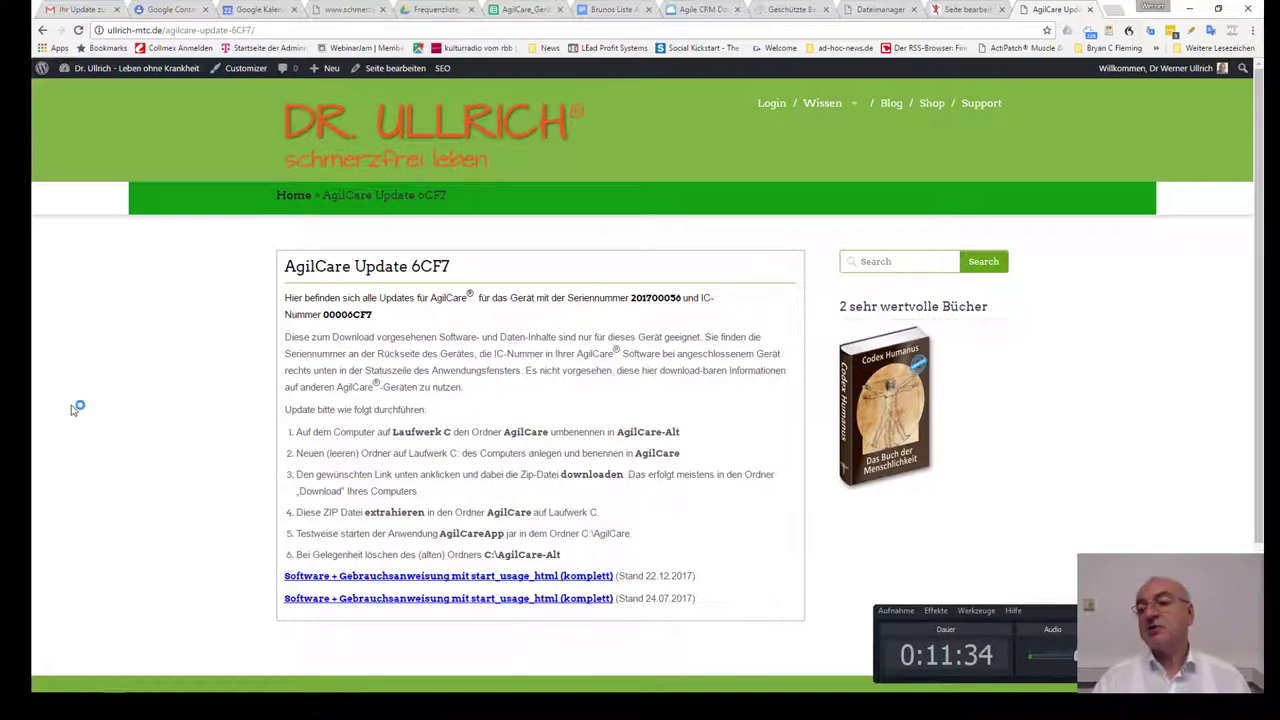
Switch to the Mozilla Firefox window and decline making Firefox the default browser for now
key("alt+Tab")
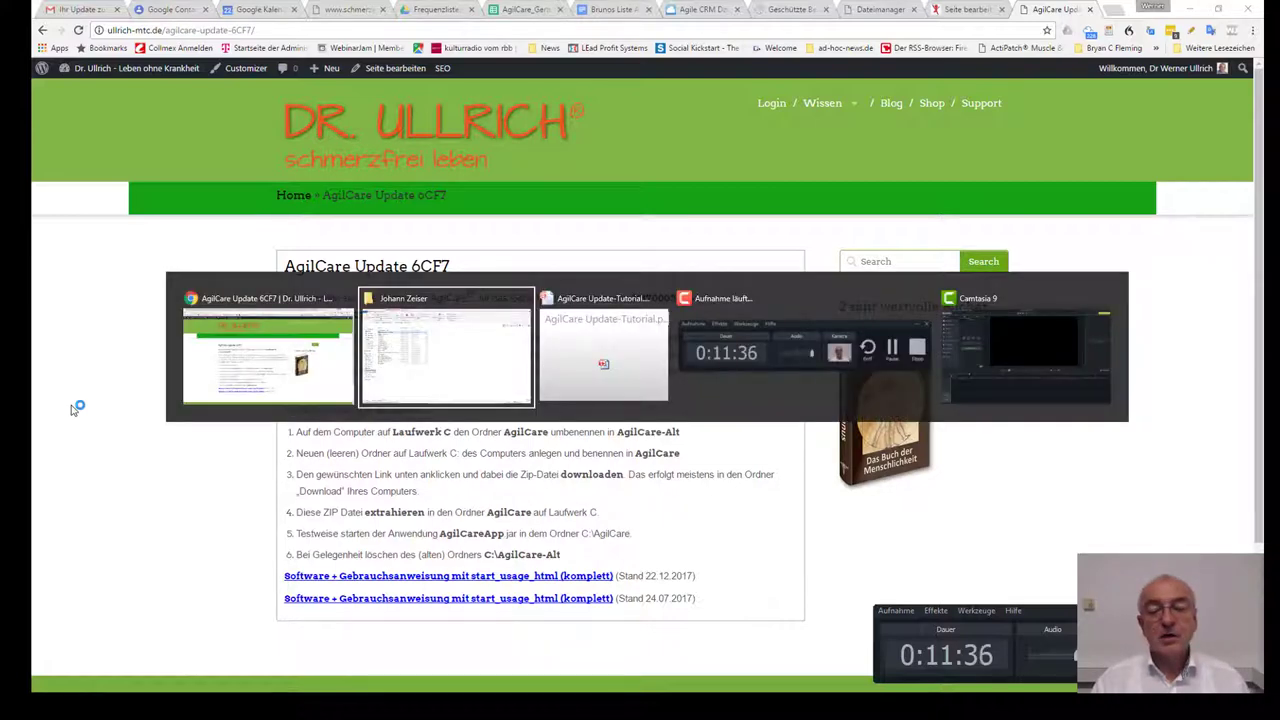
key("Tab")
key("Tab")
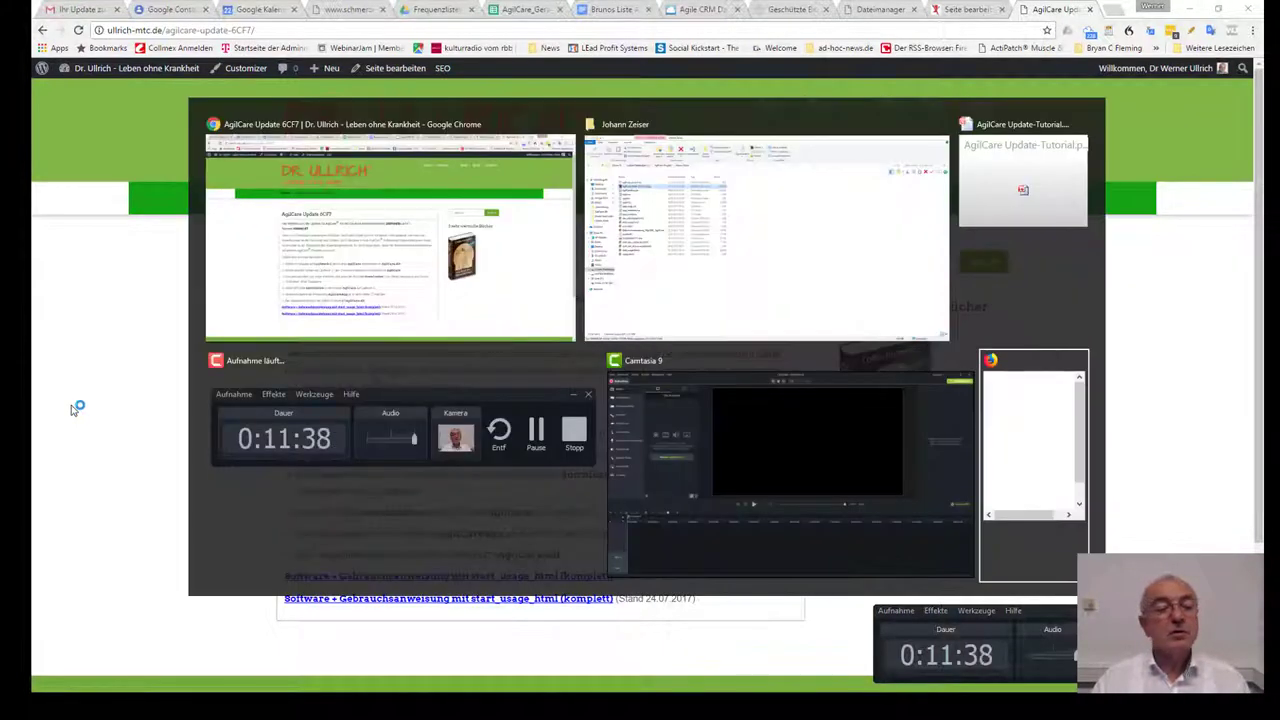
key("Tab")
key("Tab")
key("Tab")
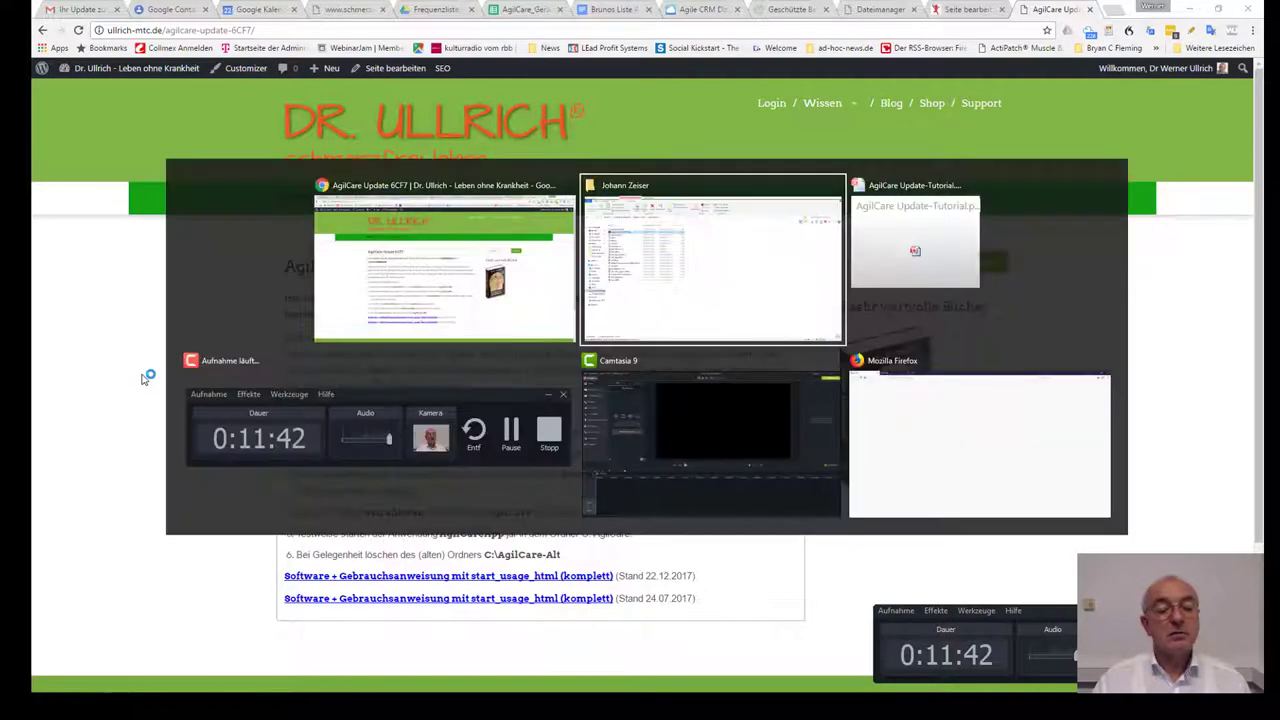
key("alt+Tab")
key("alt+Tab")
key("alt+Tab")
key("alt+Tab")
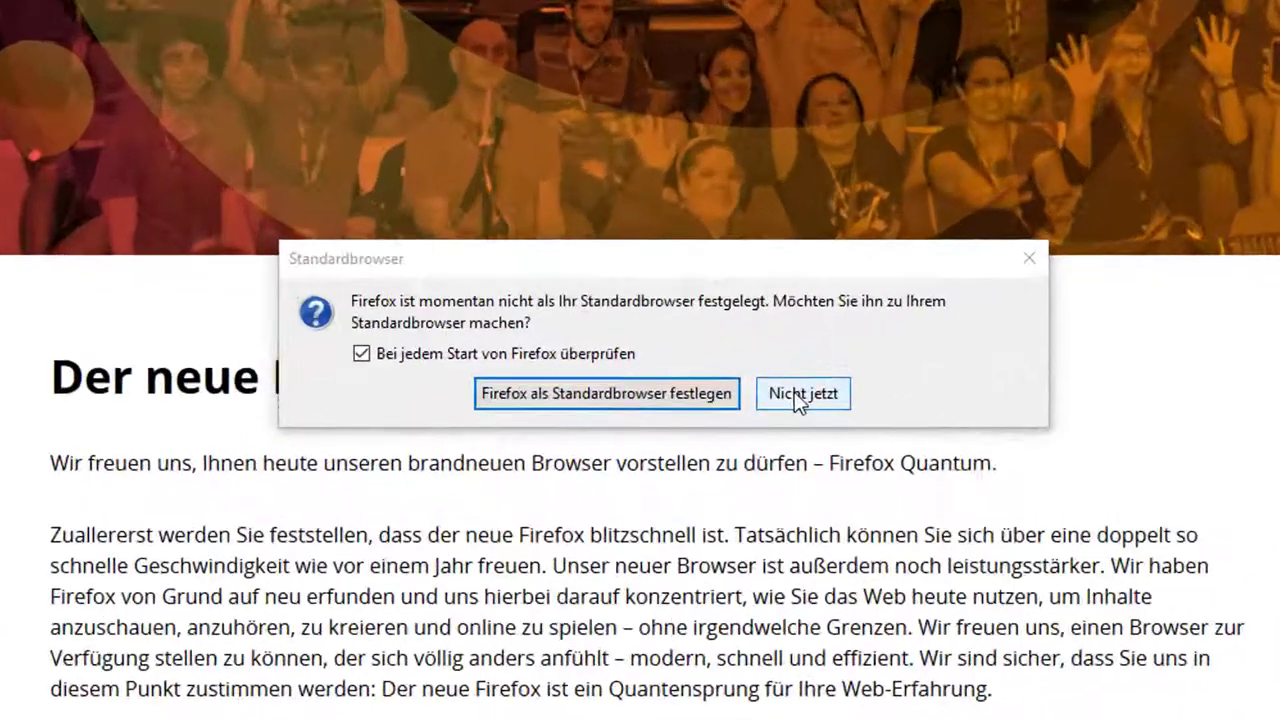
left_click(800, 394)
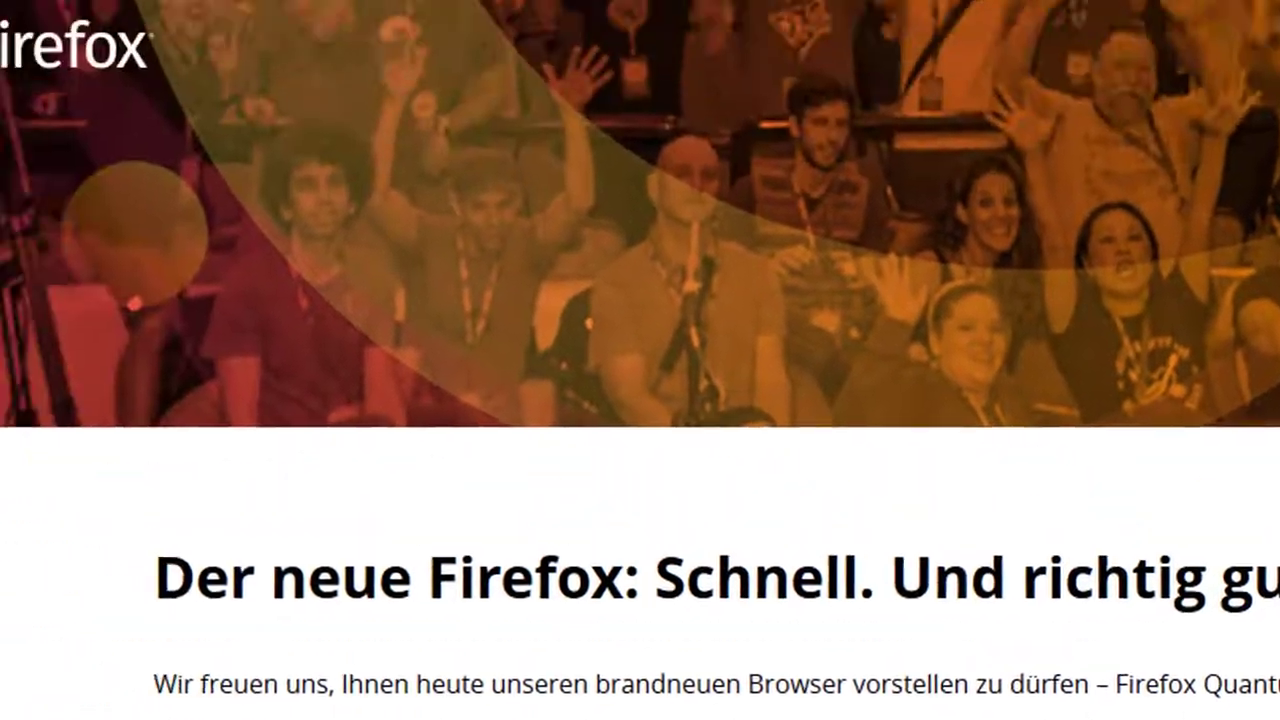
Load the page ullrich-mtc.de/agilcare-update-6CF7 in Firefox
left_click(565, 84)
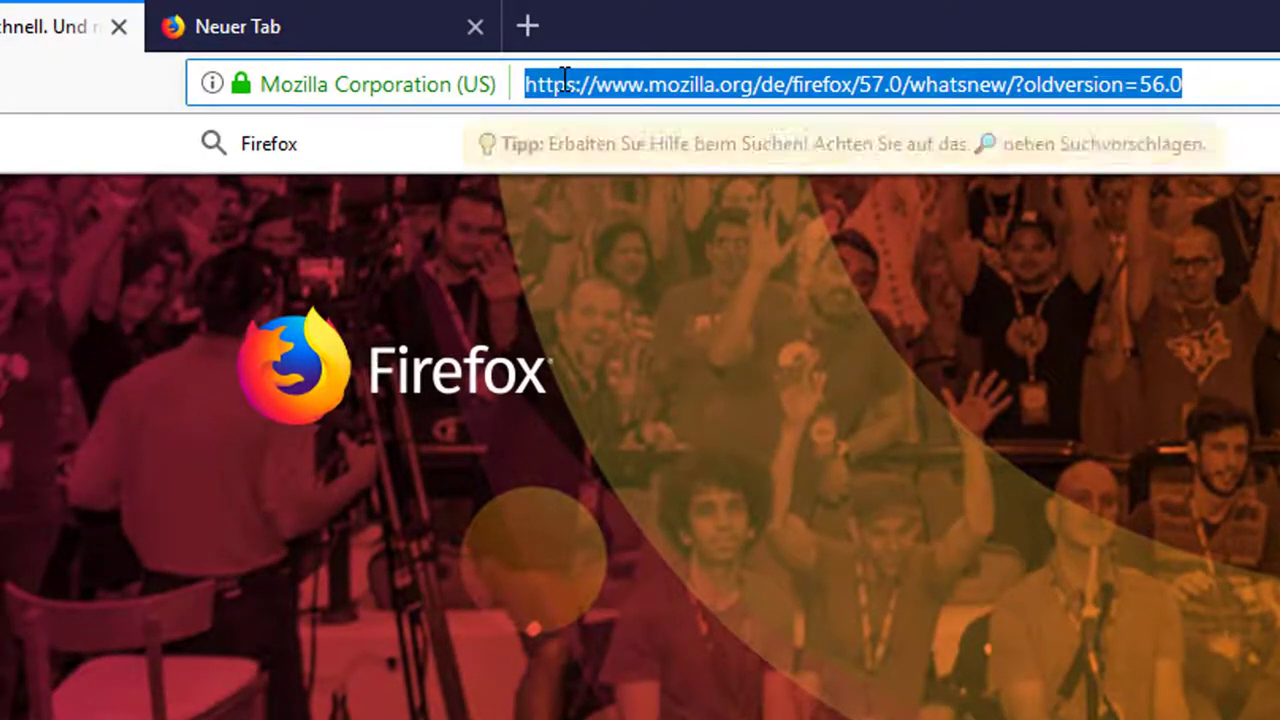
type("ullrich-mtc.de/")
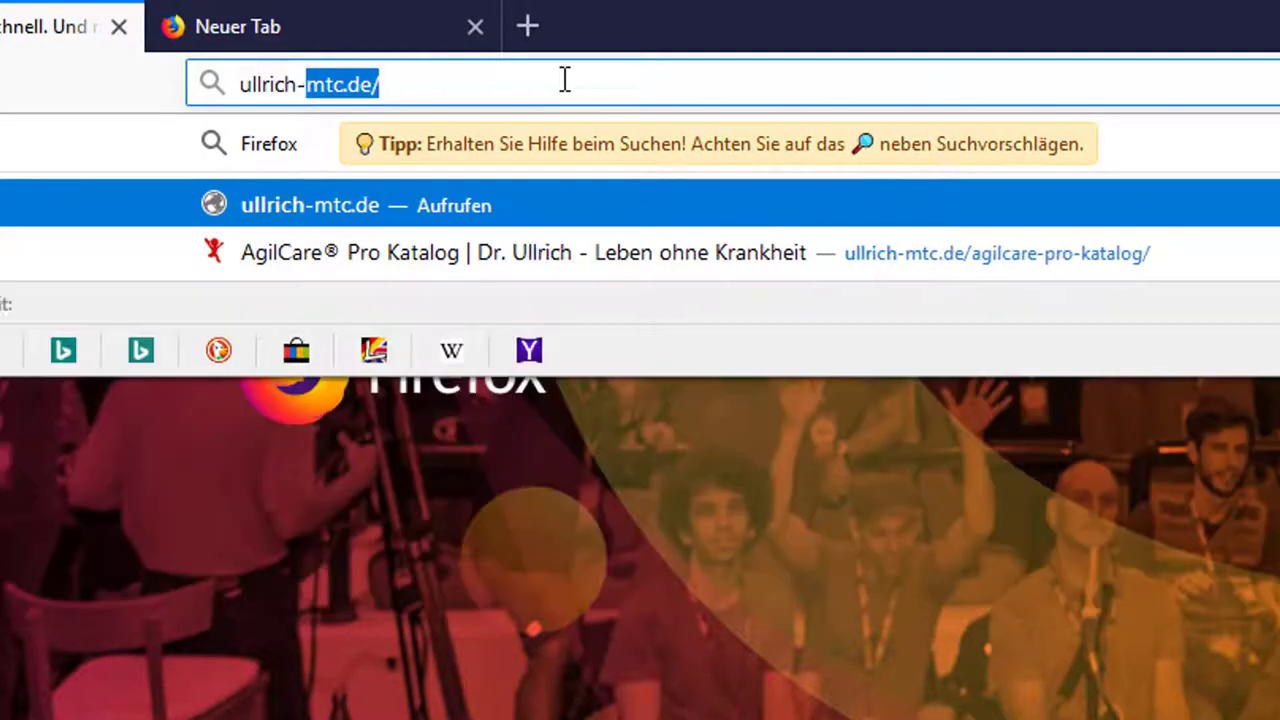
type("agil")
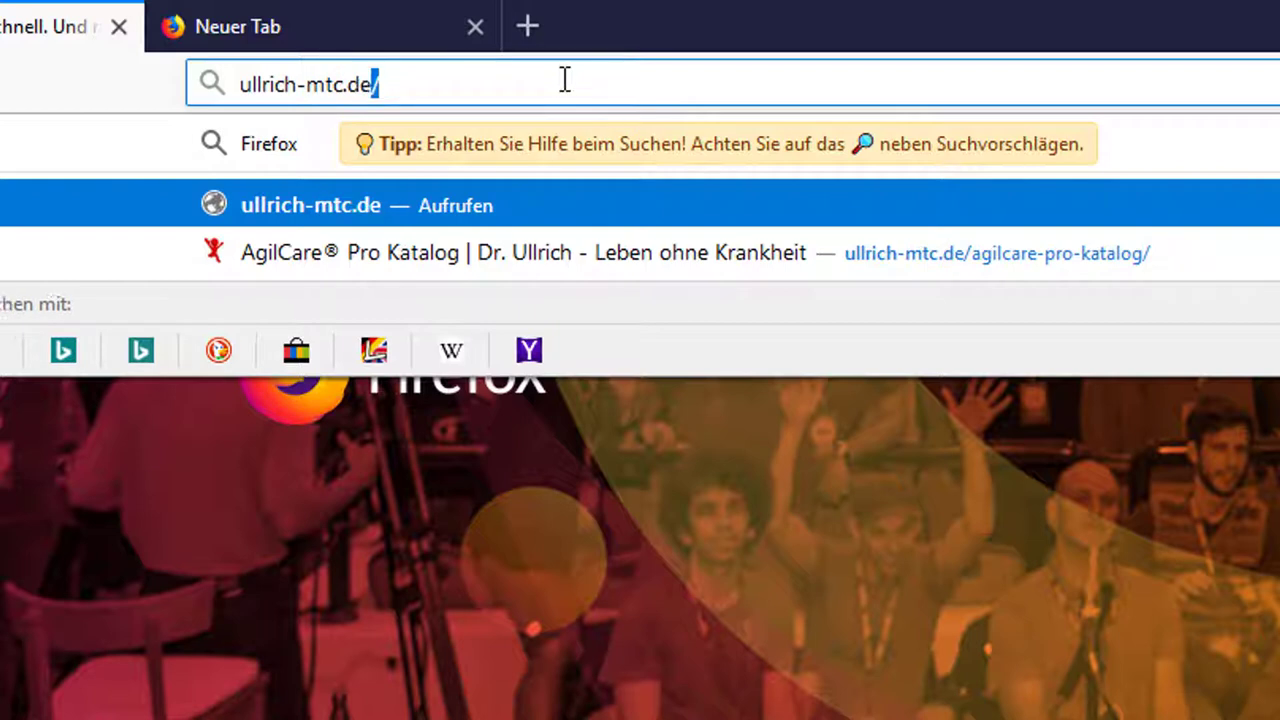
type("care")
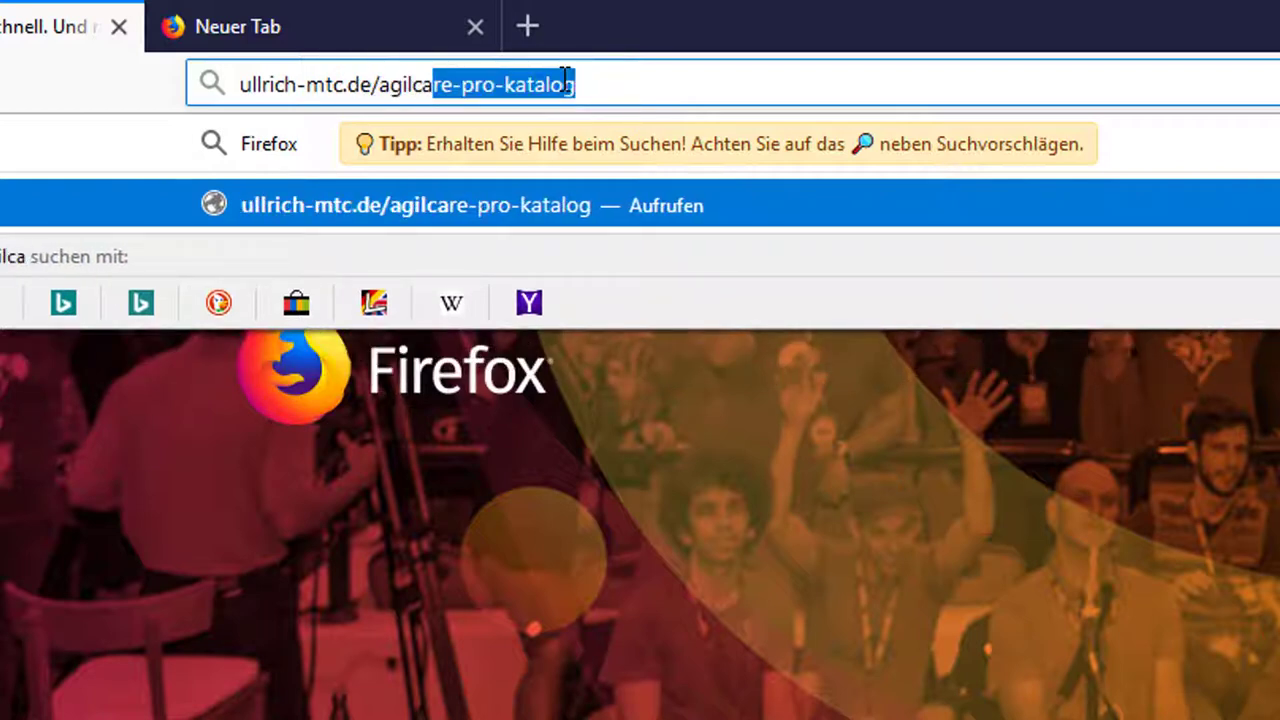
type("-u")
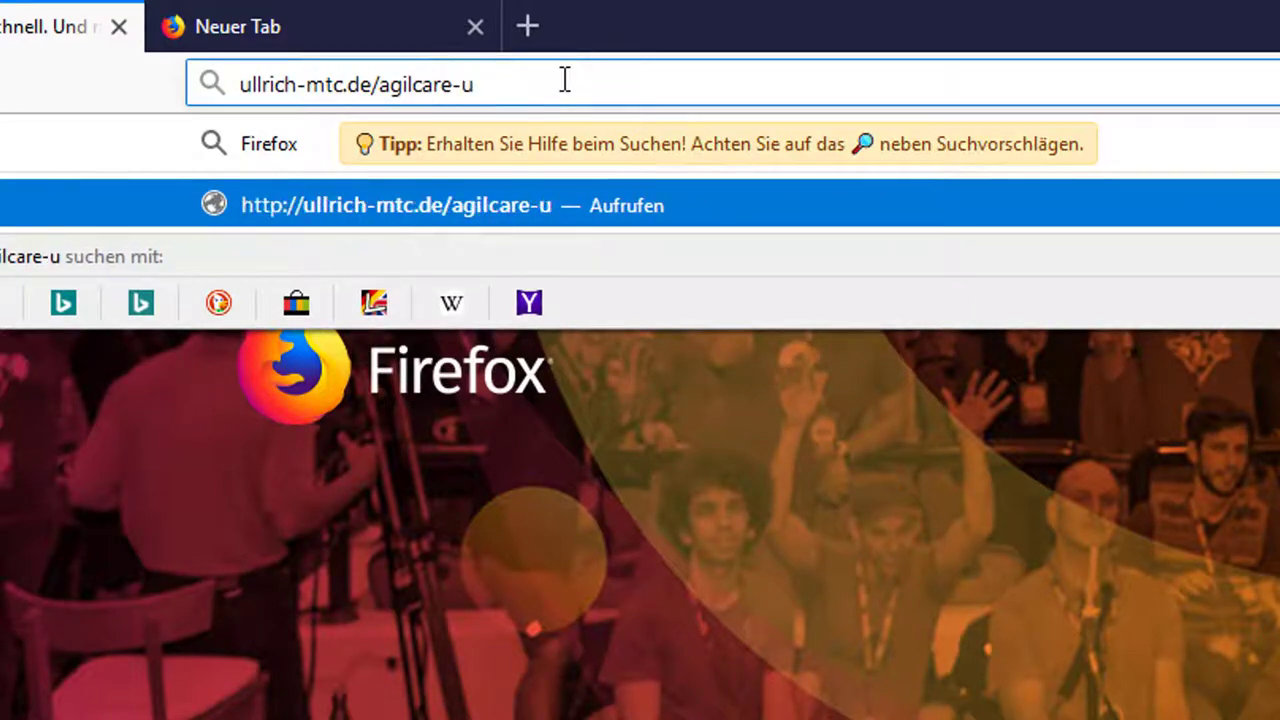
type("pdate-")
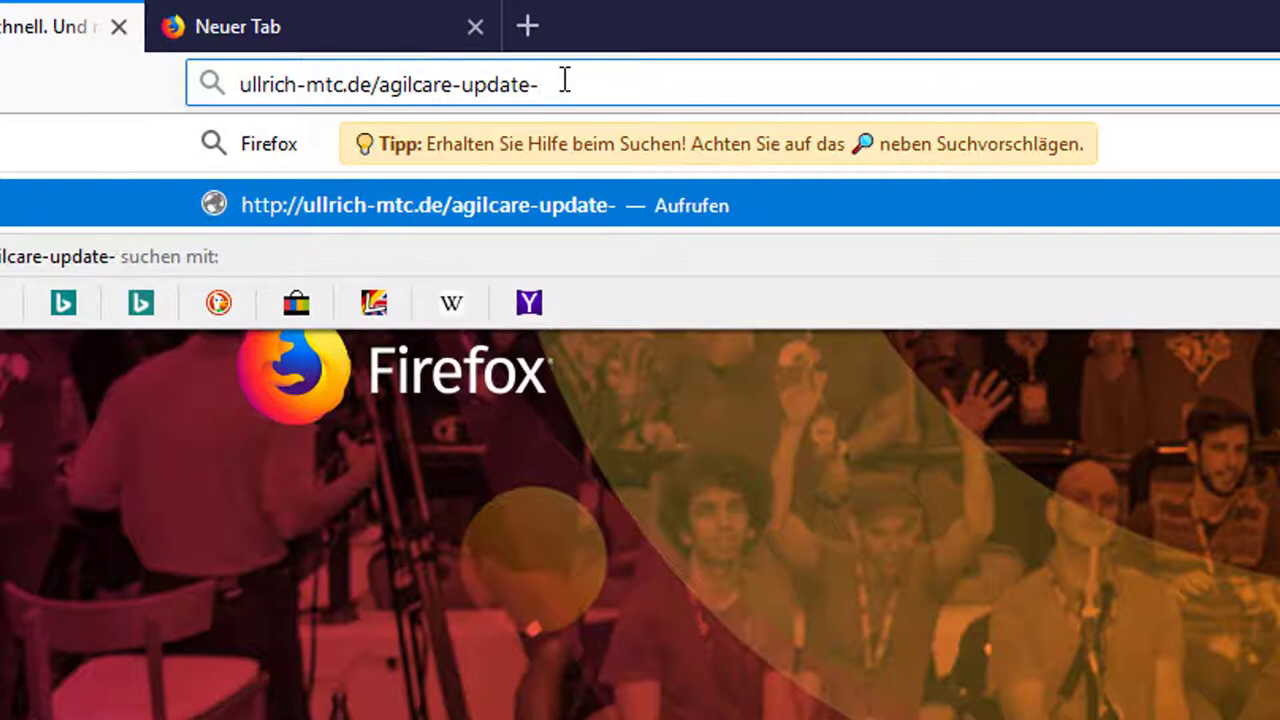
type("6CF")
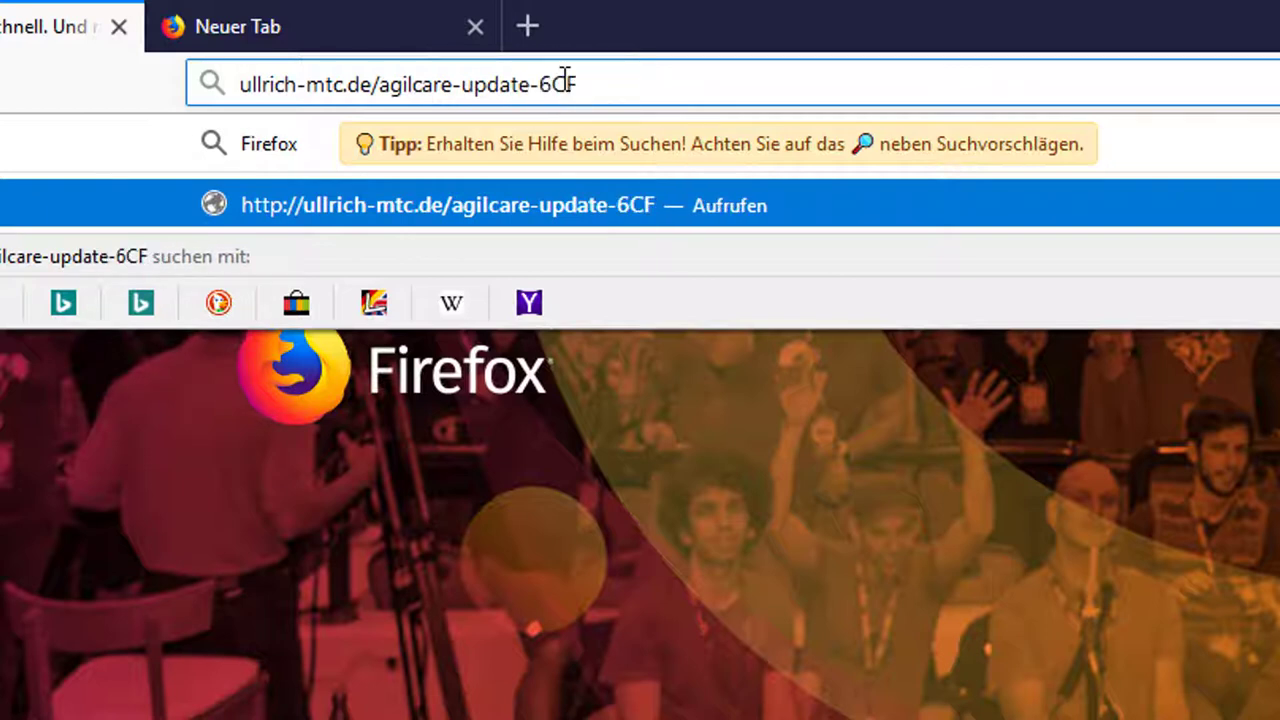
type("7")
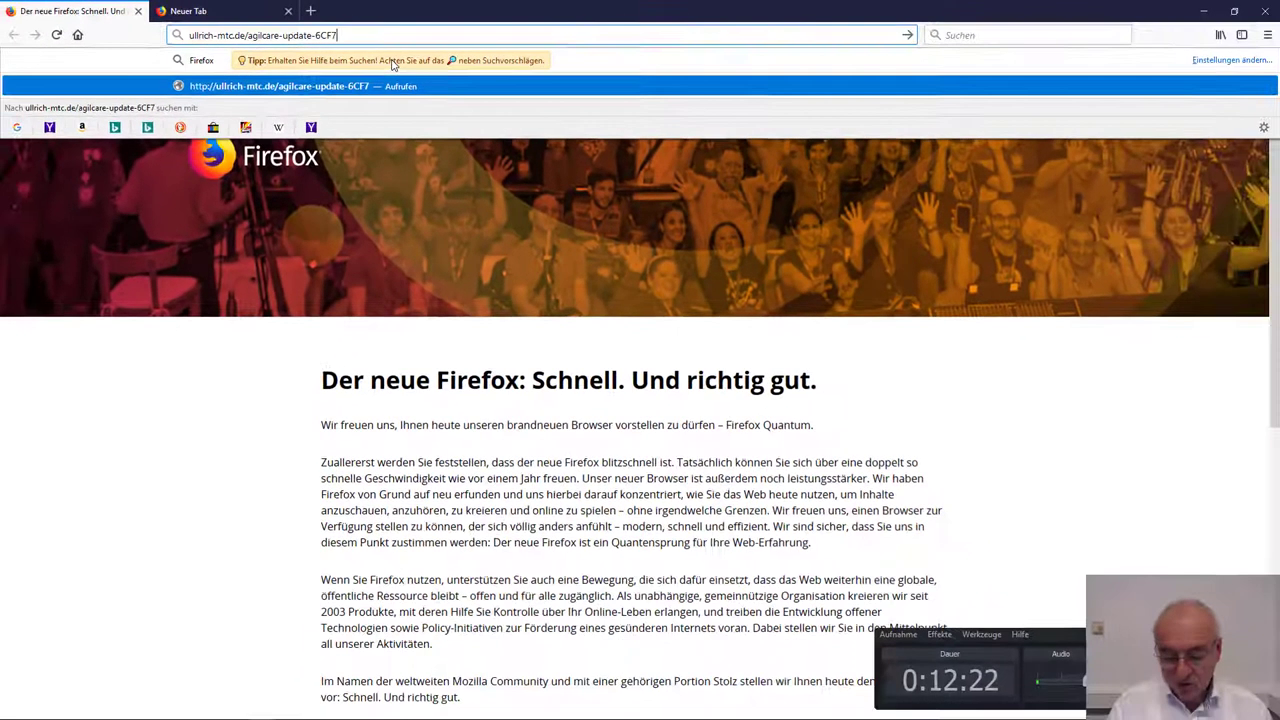
key("Return")
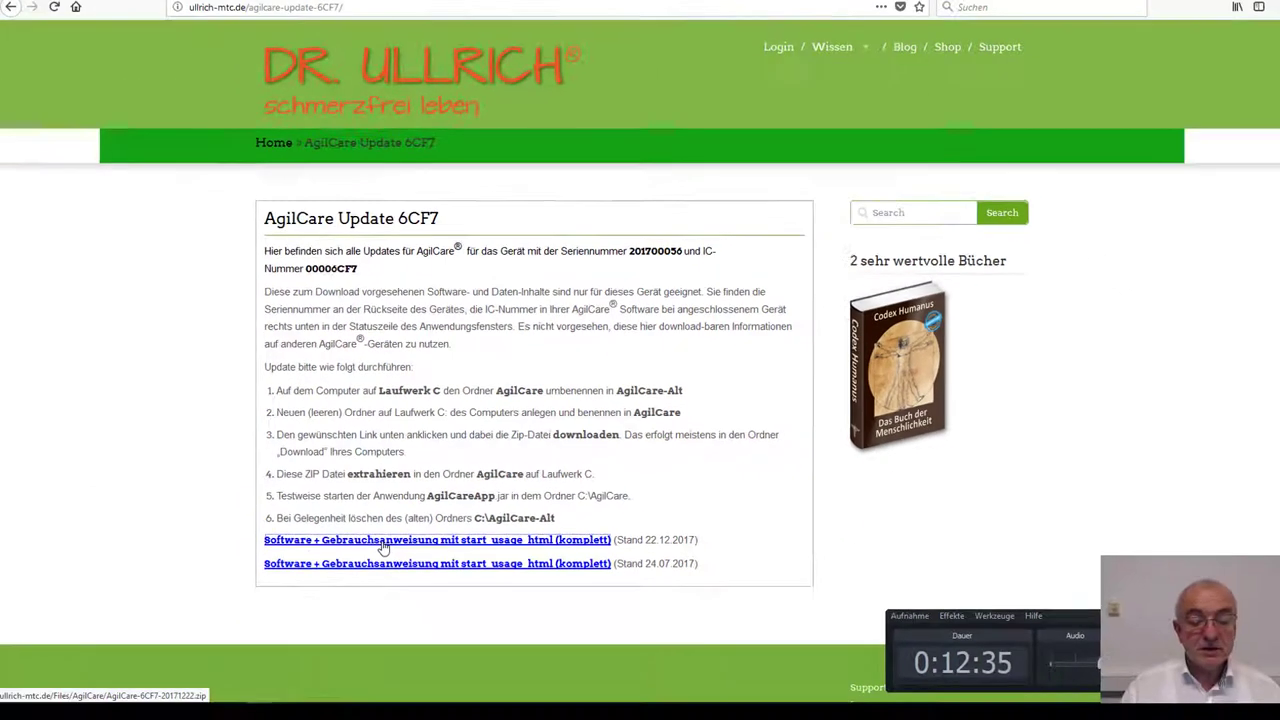
Download the complete software package dated 22.12.2017, choosing to save AgilCare-6CF7-20171222.zip as a file
left_click(223, 636)
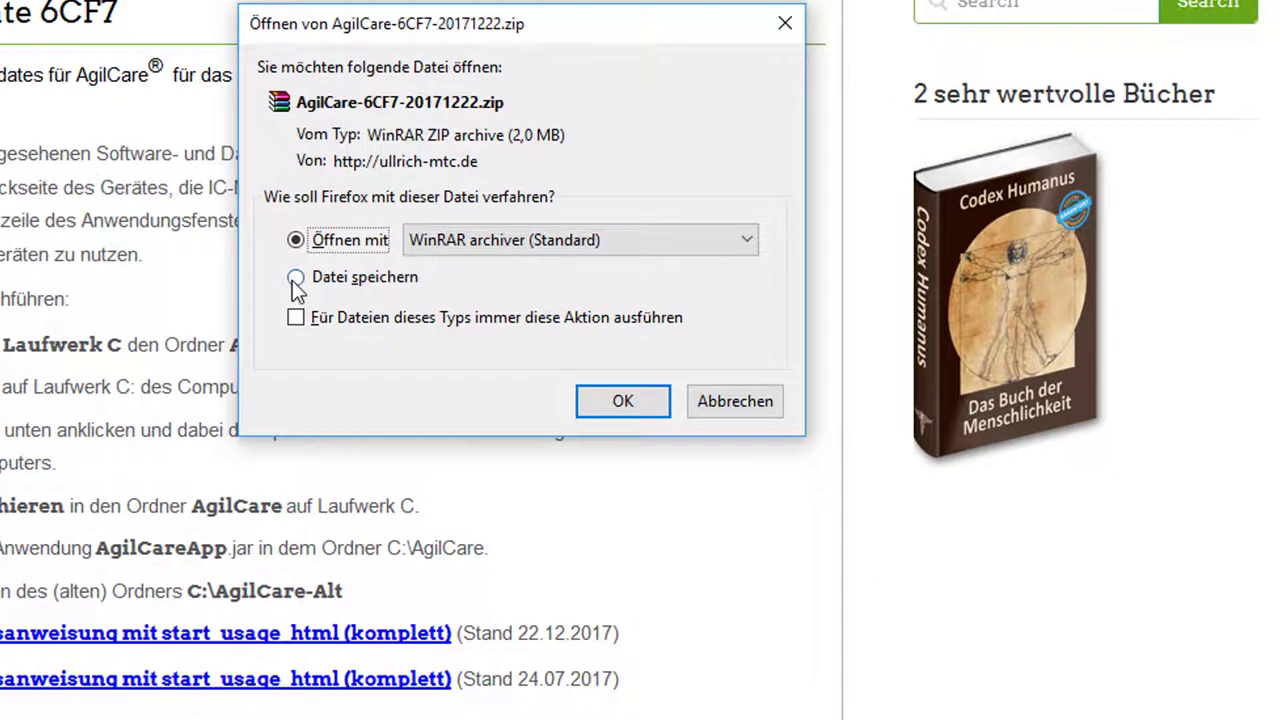
left_click(295, 278)
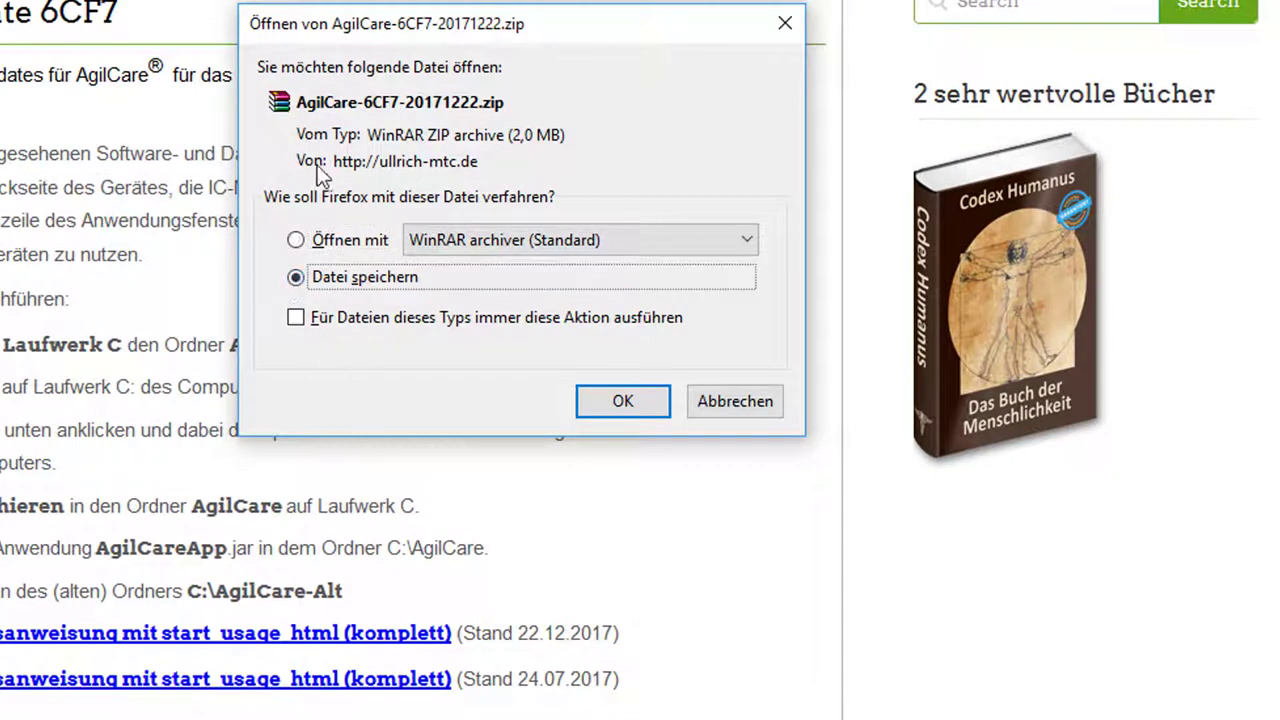
left_click(622, 402)
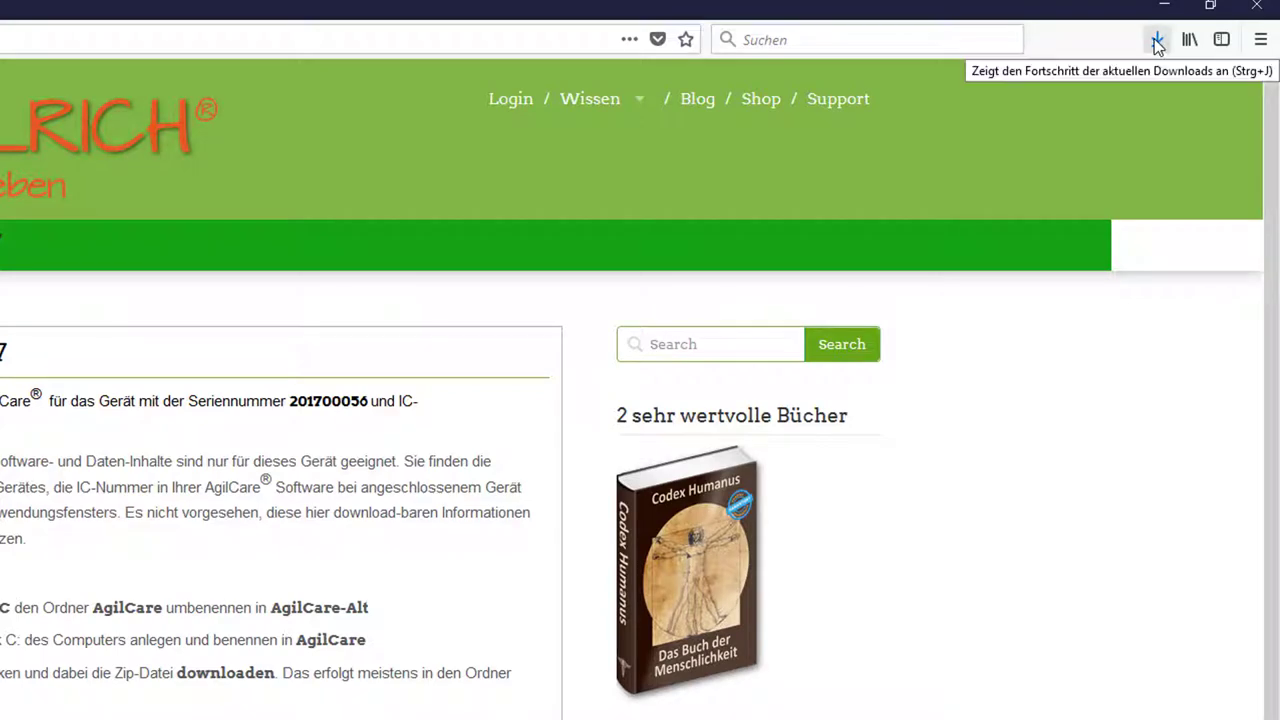
left_click(1157, 42)
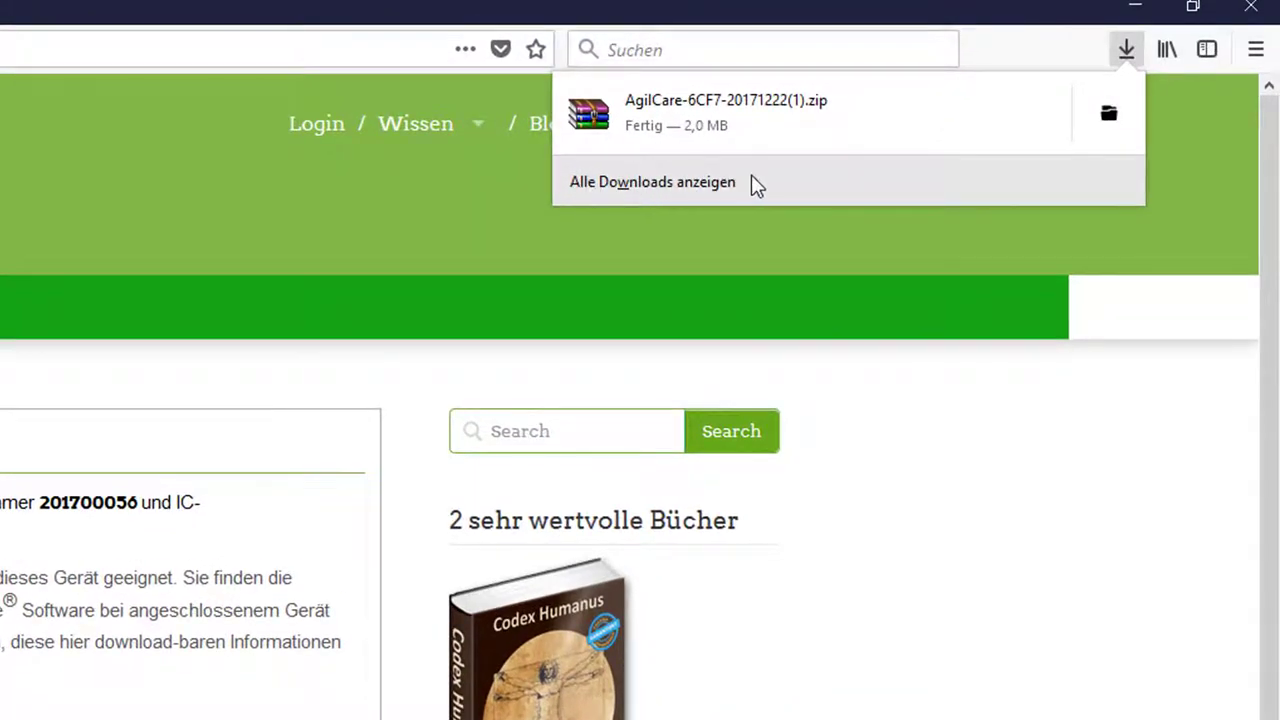
left_click(604, 182)
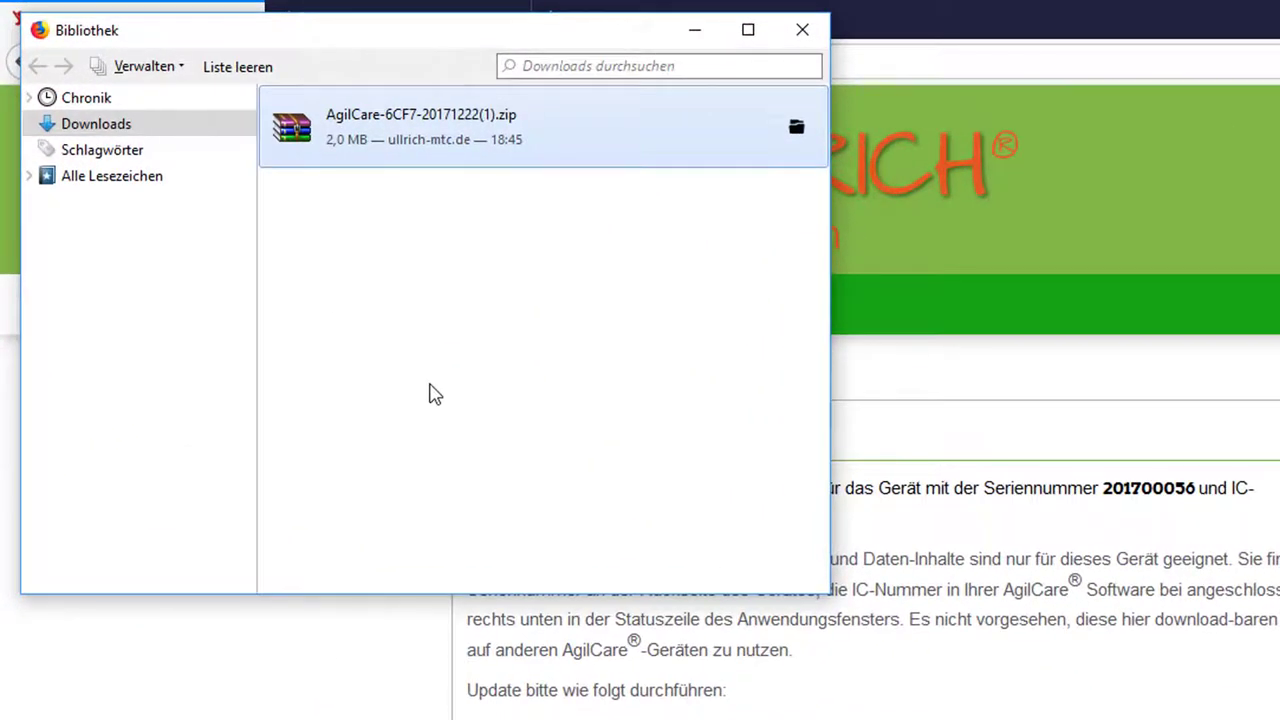
right_click(365, 136)
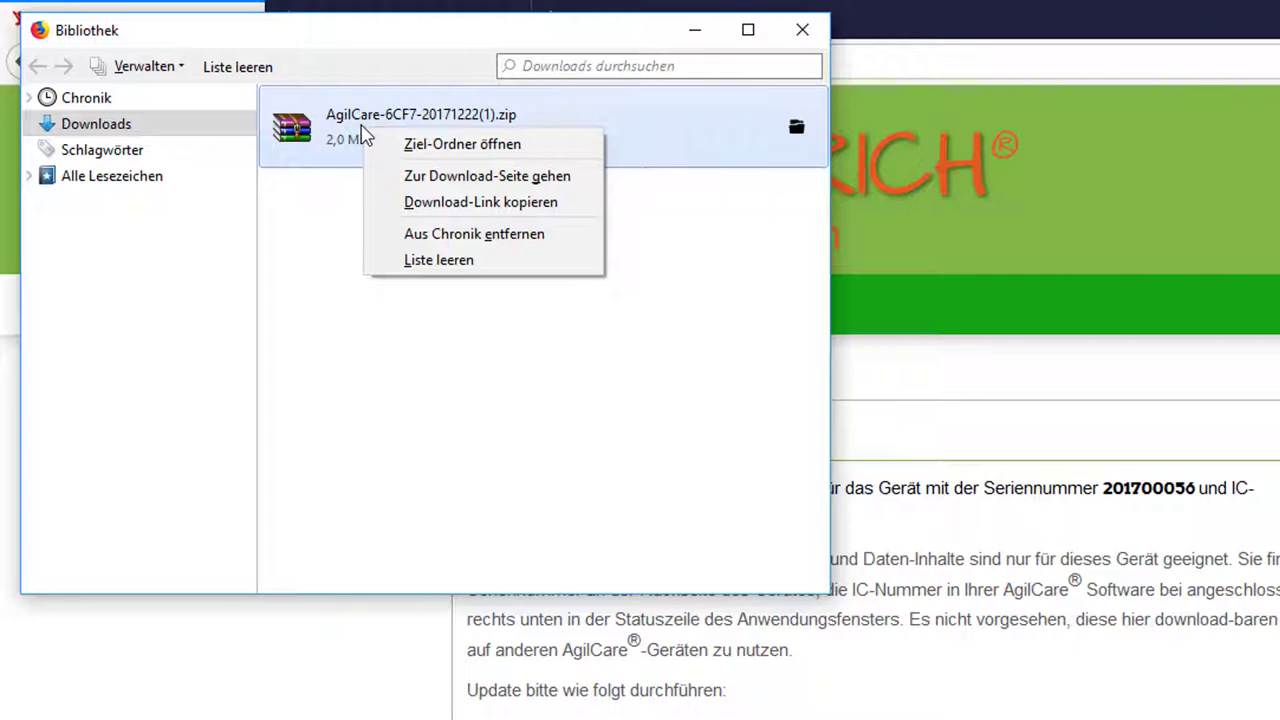
left_click(445, 149)
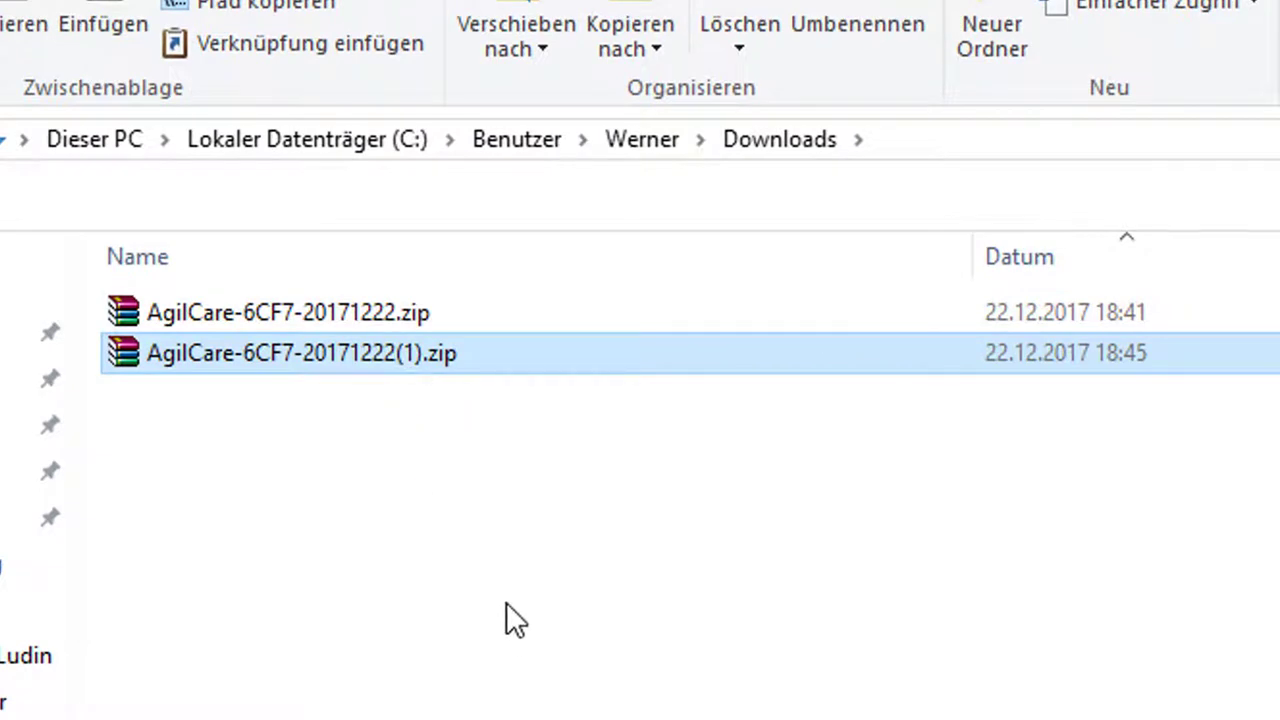
right_click(122, 360)
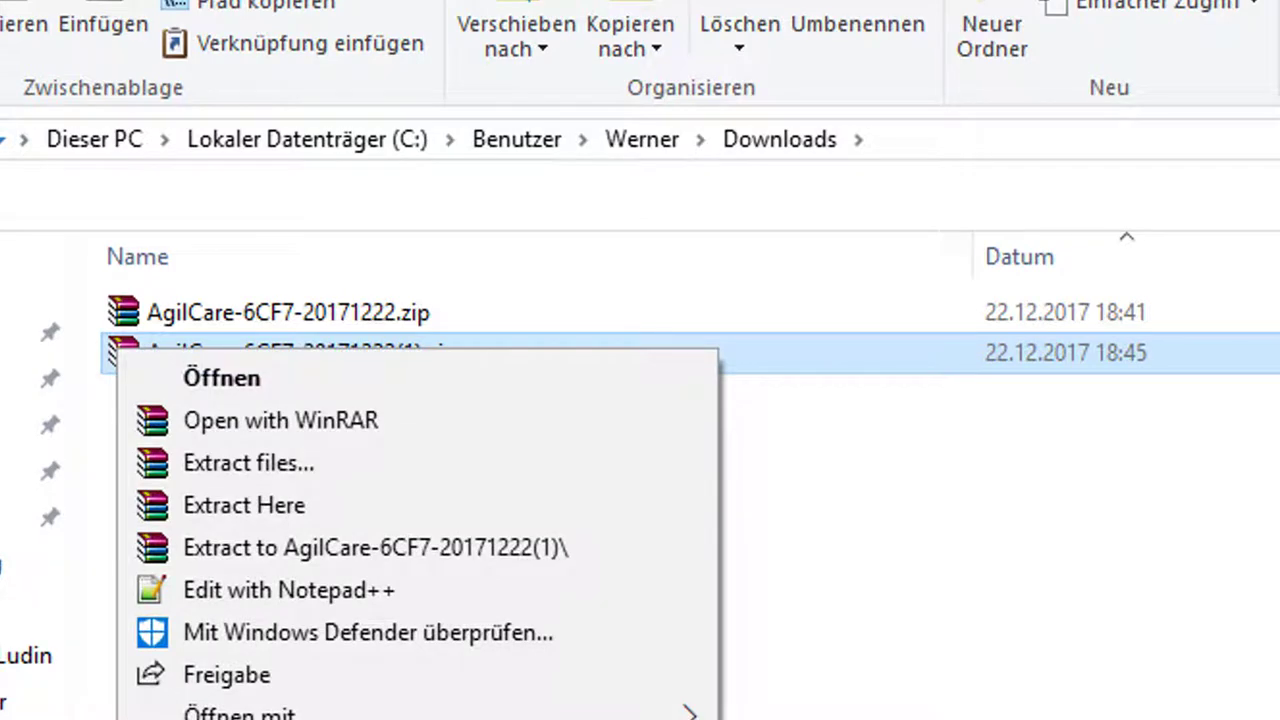
left_click(280, 467)
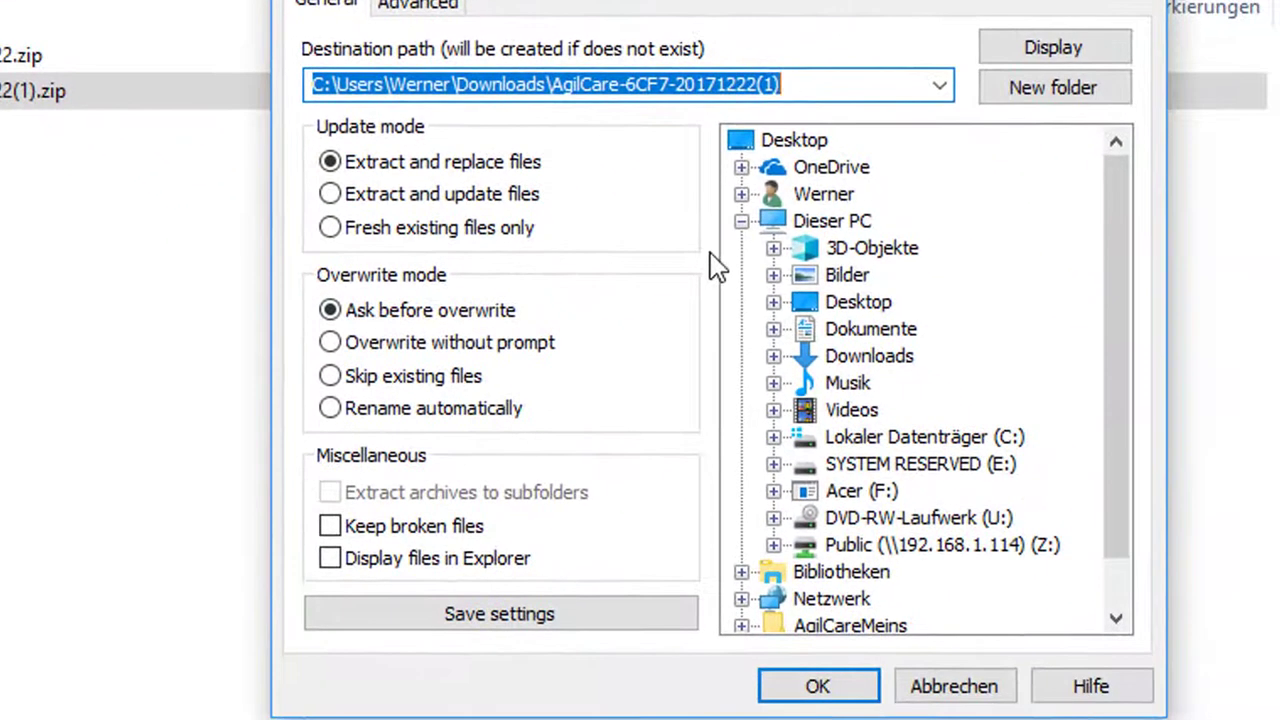
left_click(915, 437)
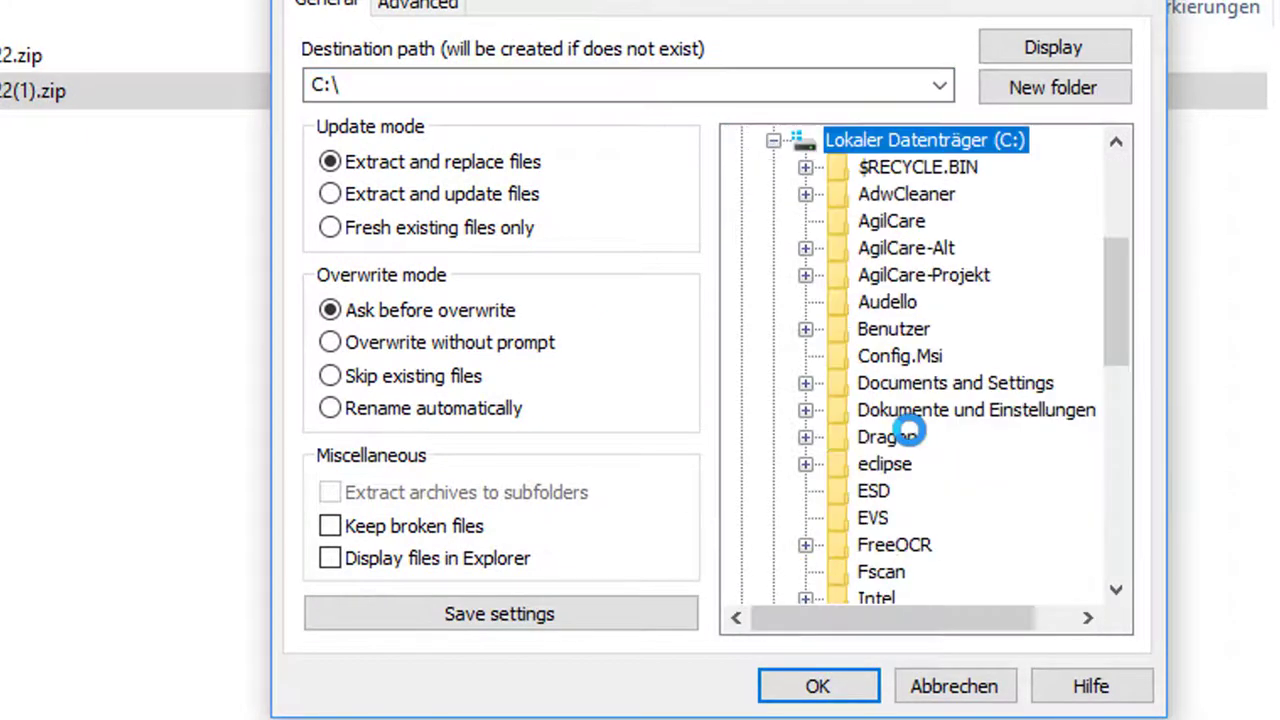
left_click(892, 222)
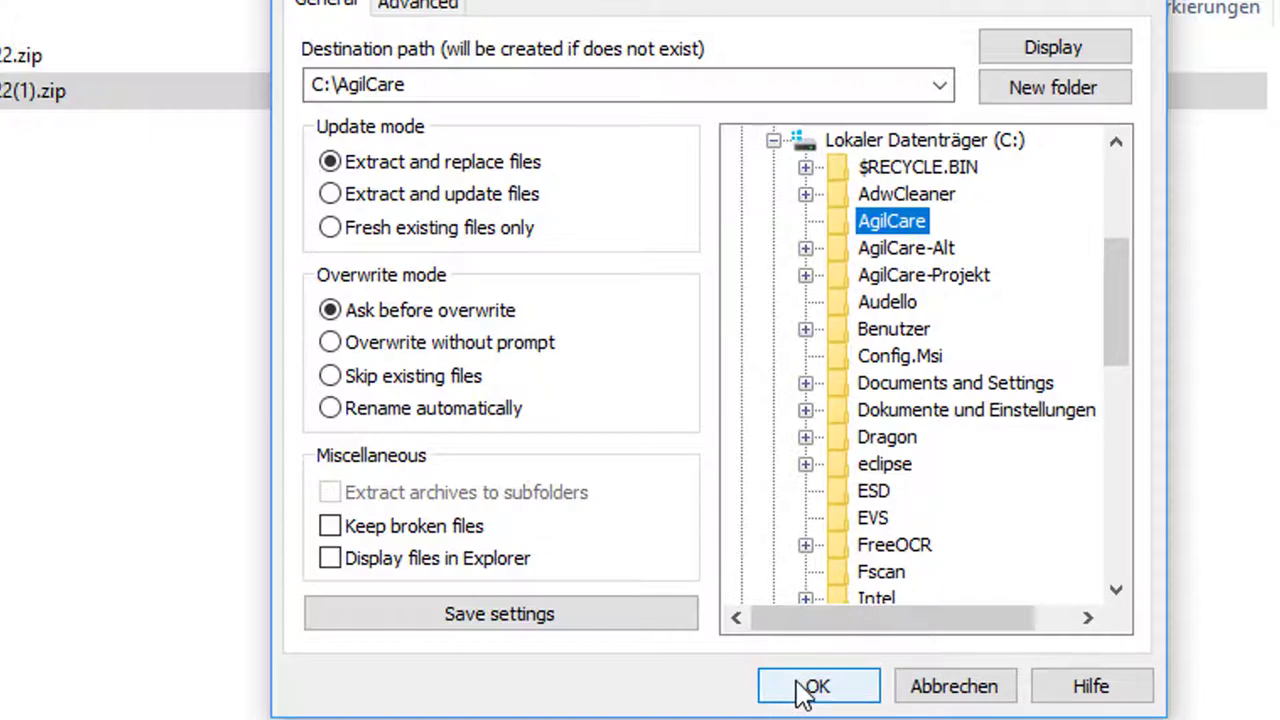
left_click(962, 686)
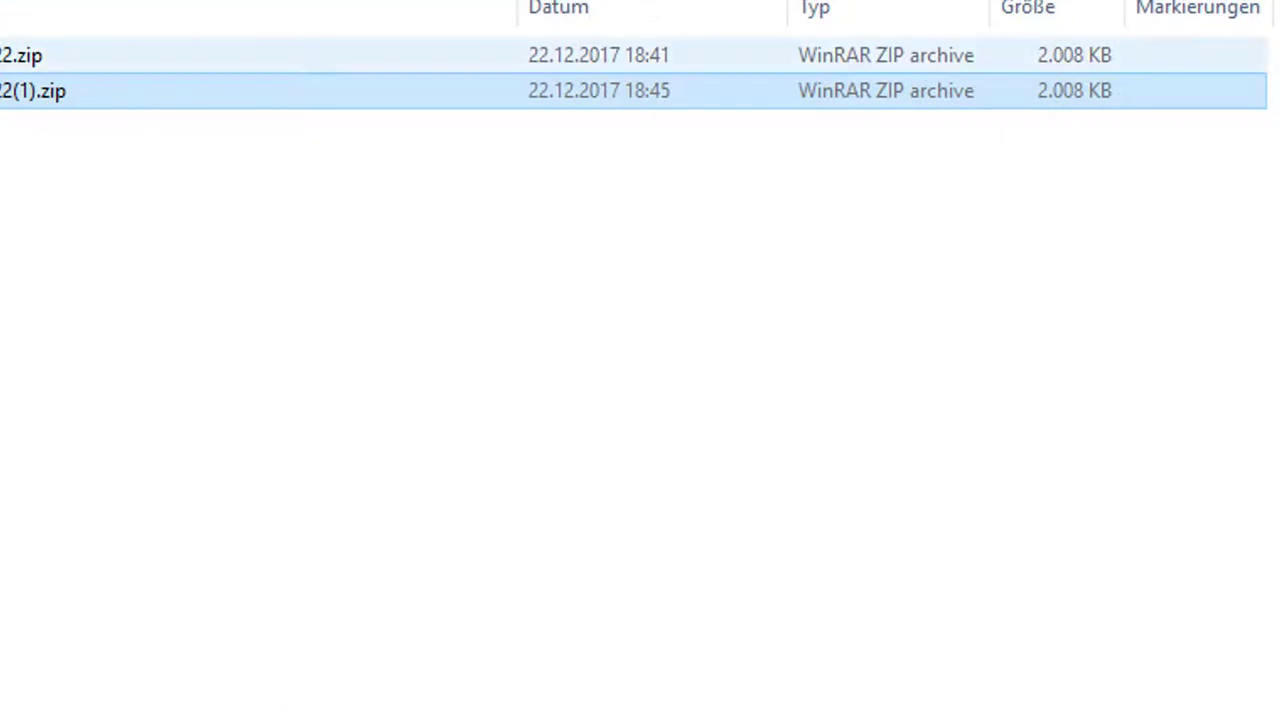
Delete both AgilCare-6CF7-20171222 ZIP files from the Downloads folder
left_click(2, 55)
left_click(2, 91, "ctrl")
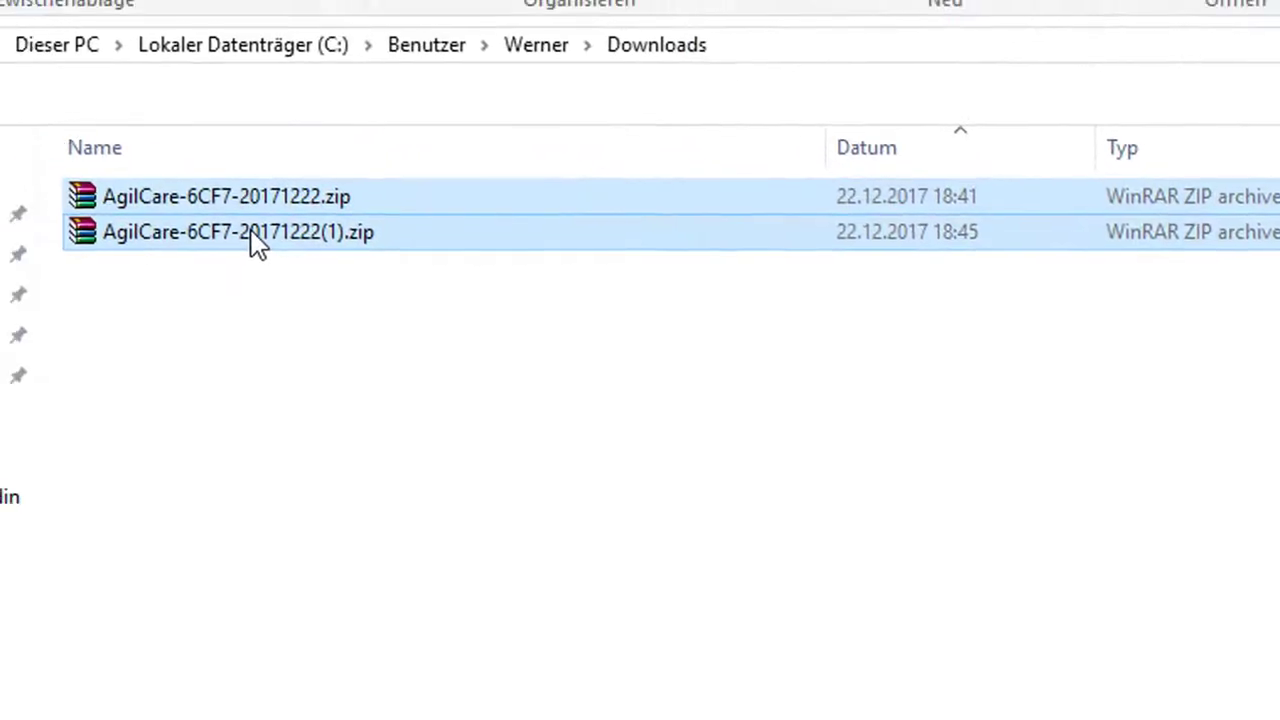
key("Delete")
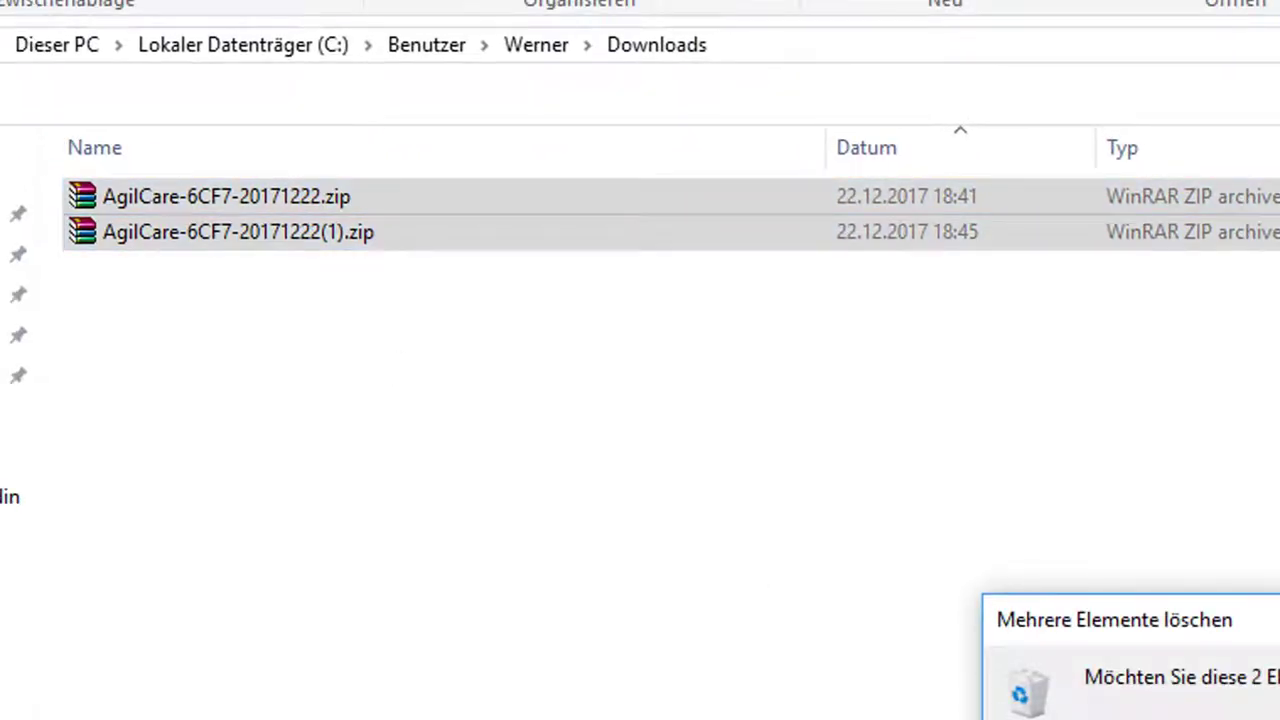
key("Return")
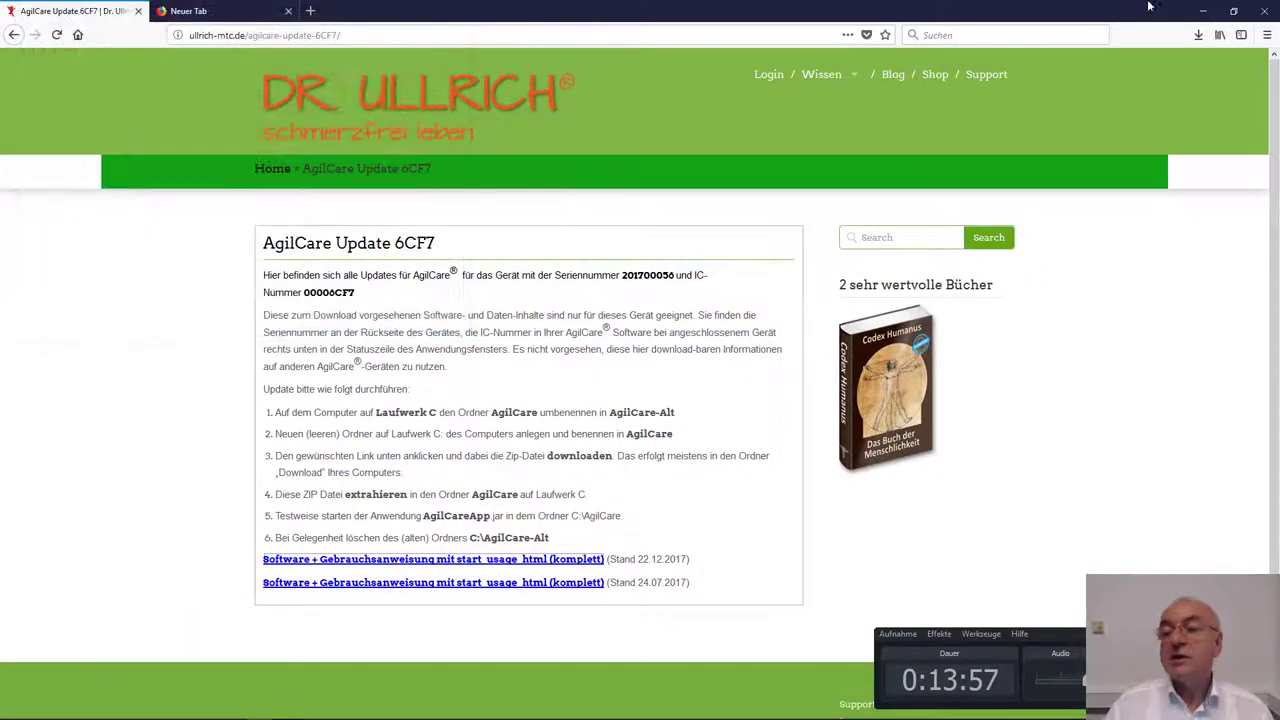
Close Firefox with both of its tabs, then search the installed programs for edge and launch Microsoft Edge
left_click(1264, 10)
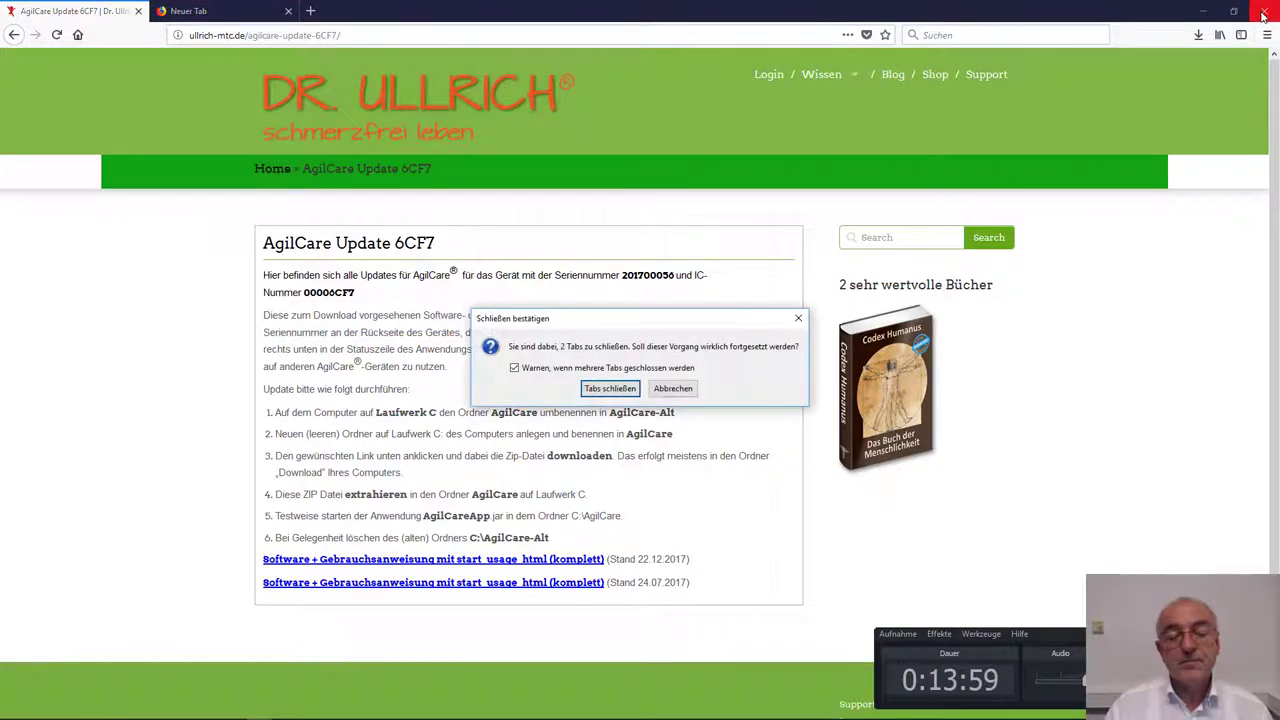
left_click(612, 389)
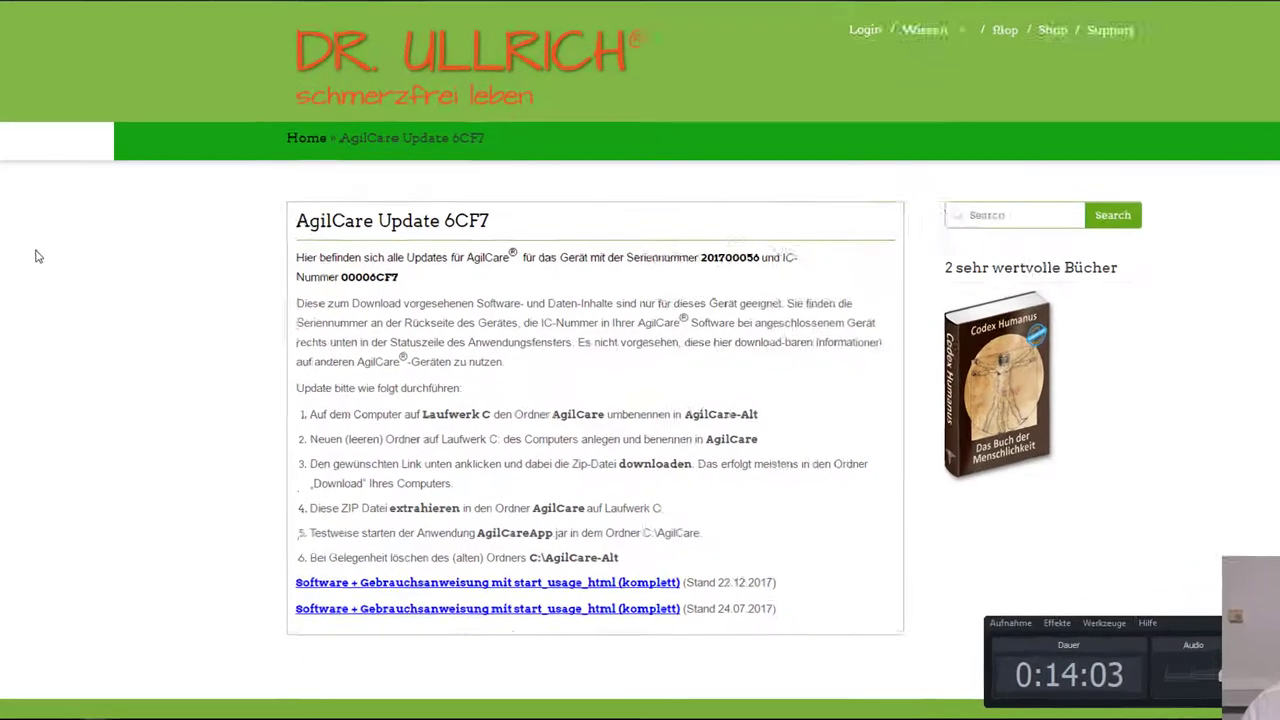
key("super")
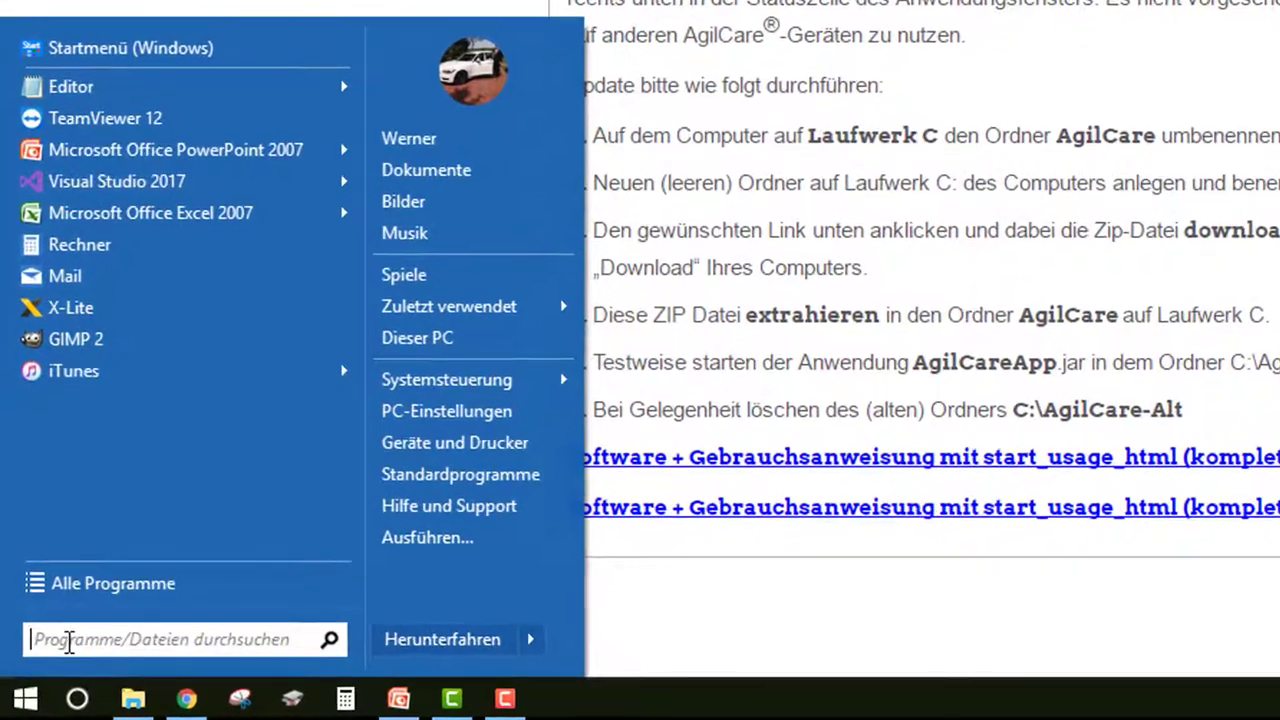
type("edge")
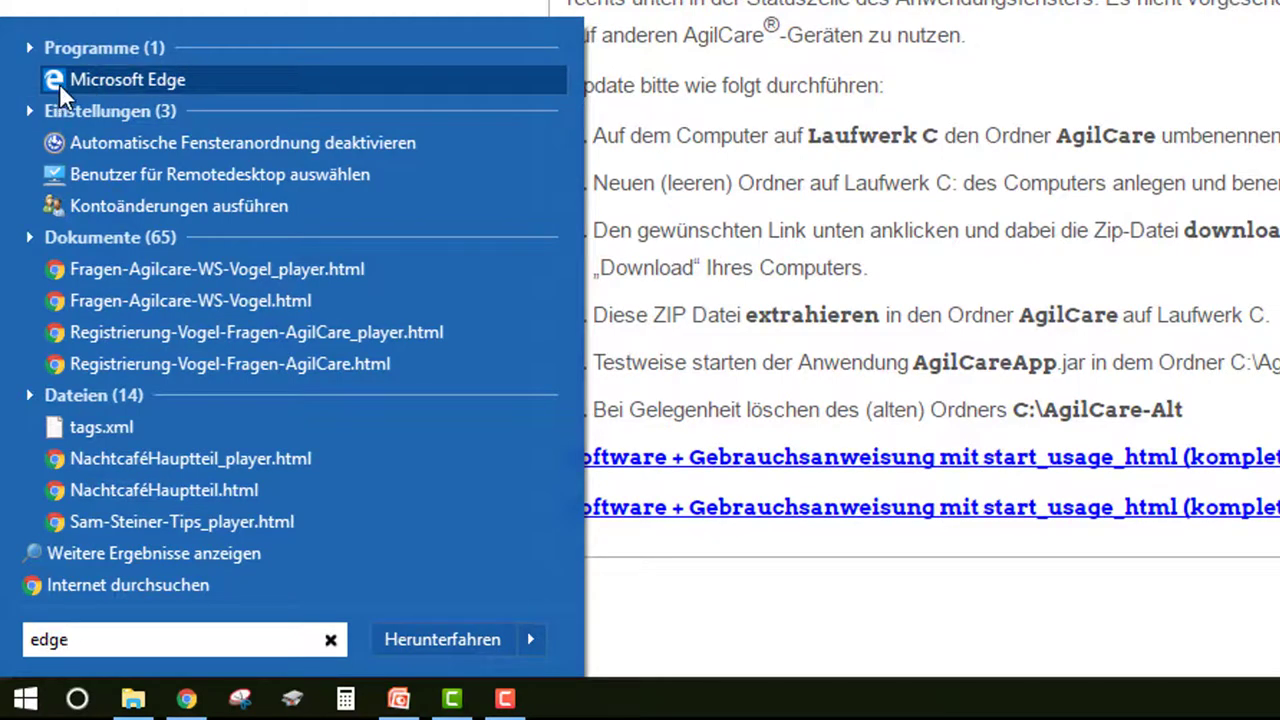
left_click(114, 80)
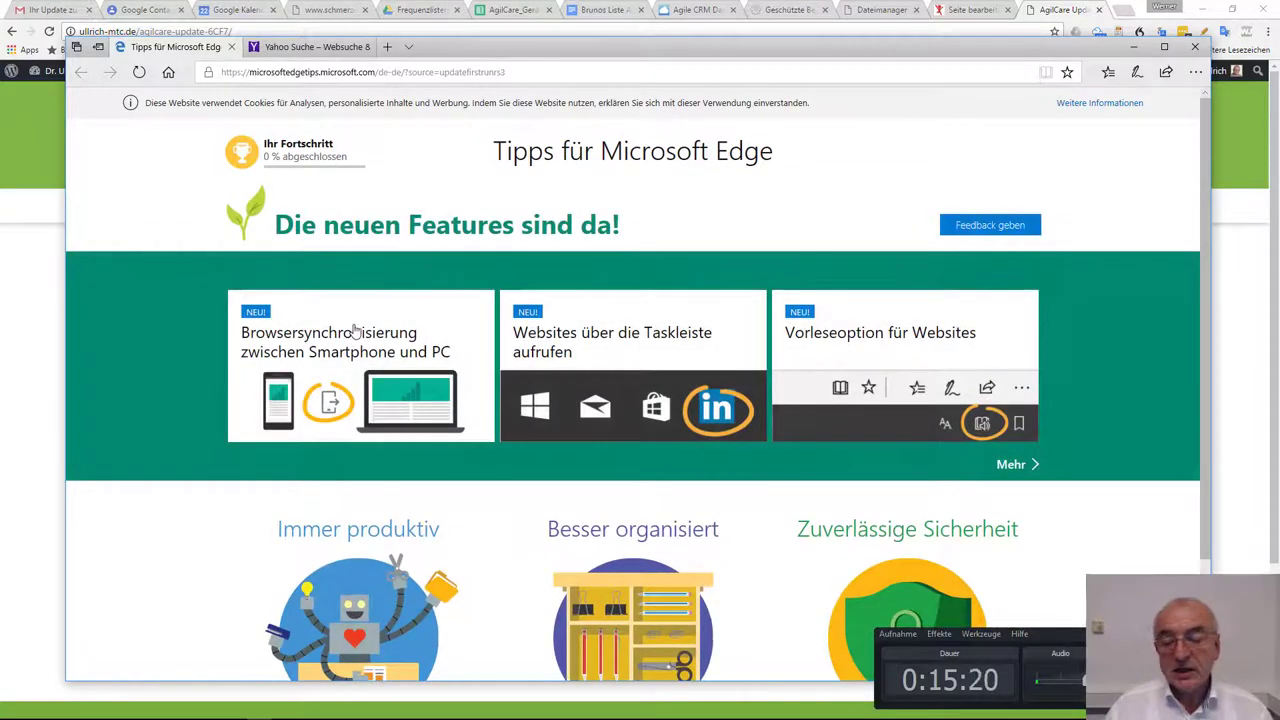
Load the page ullrich-mtc.de/agilcare-update-6CF7 in Microsoft Edge and maximize the browser window
left_click(298, 72)
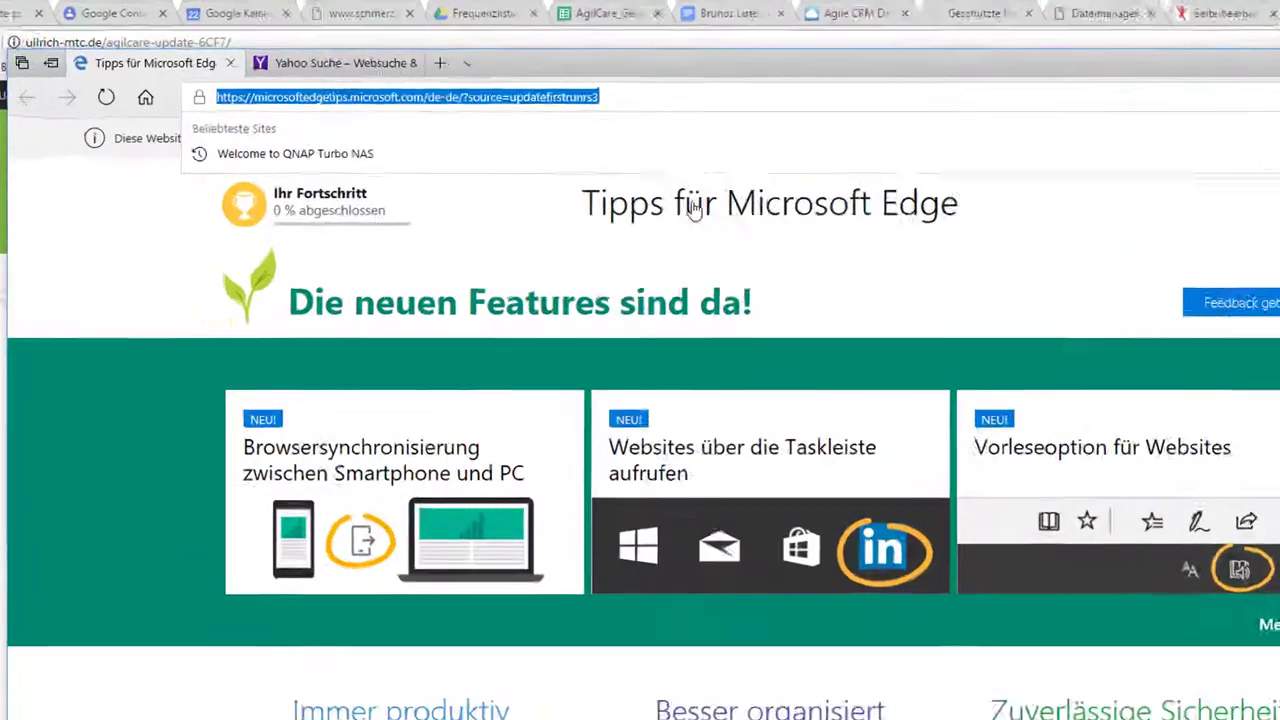
type("ul")
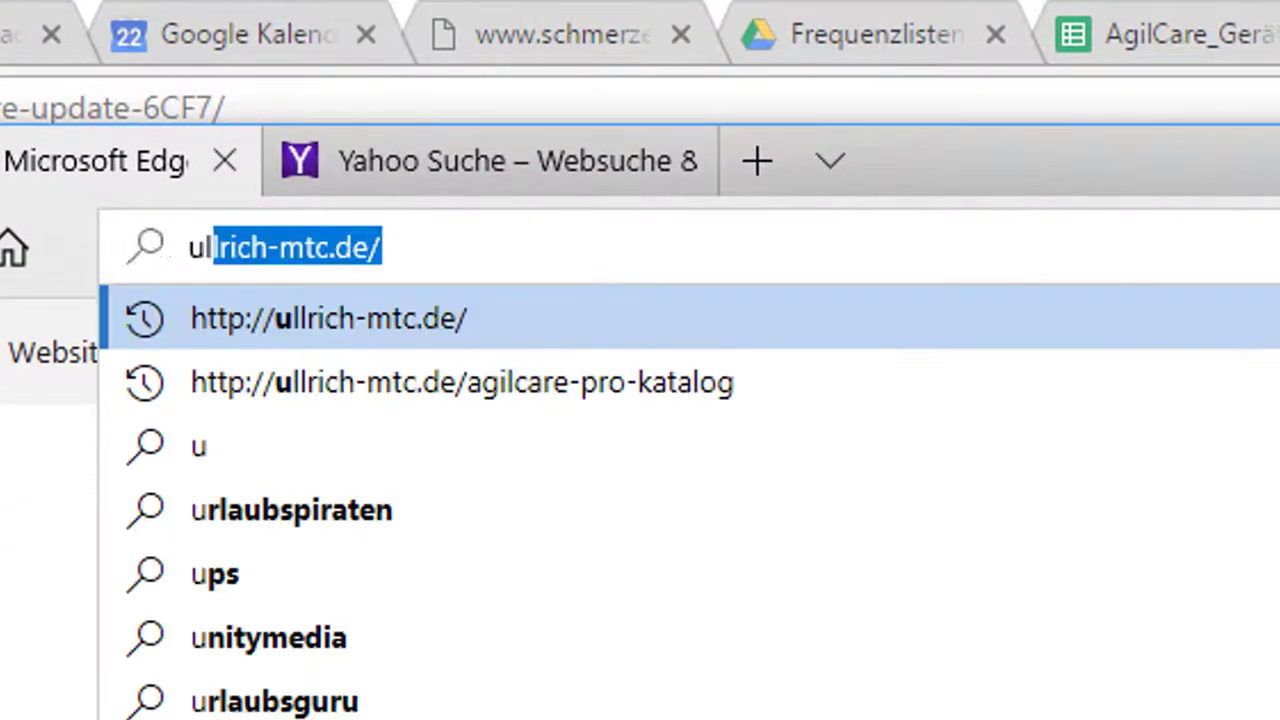
type("lrich-mt")
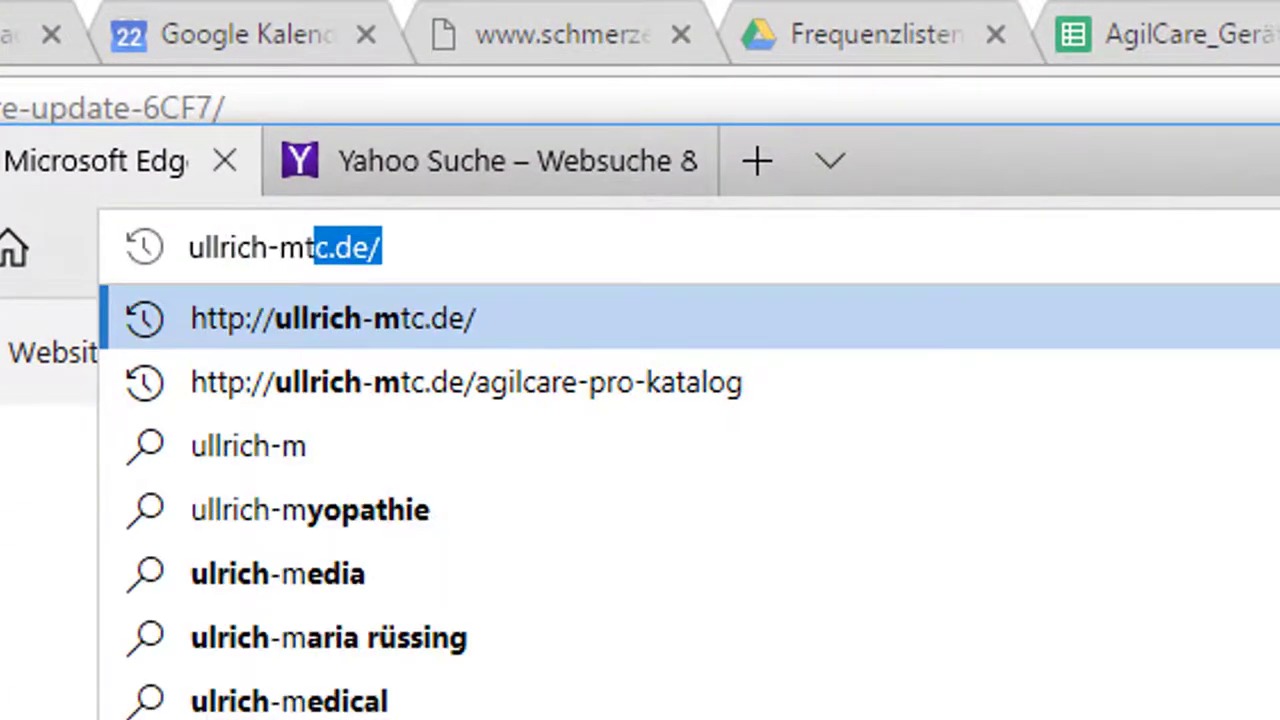
type("c.de/ag")
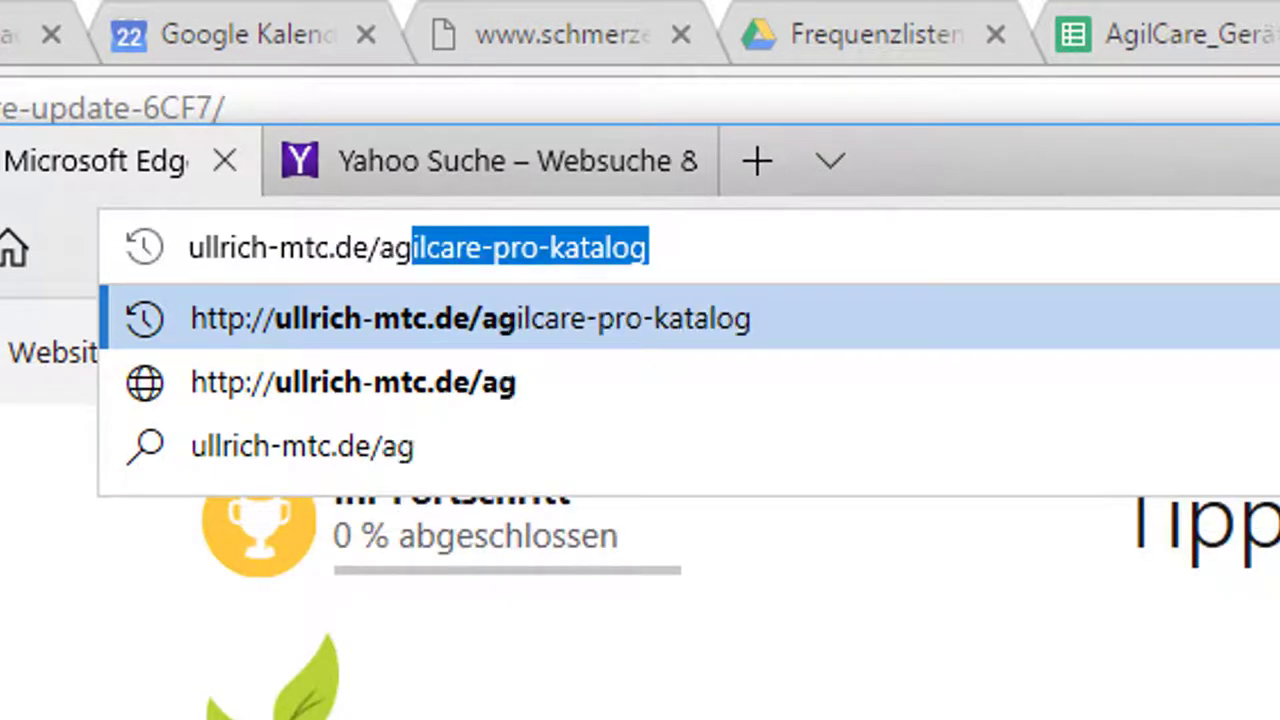
type("ilcare-")
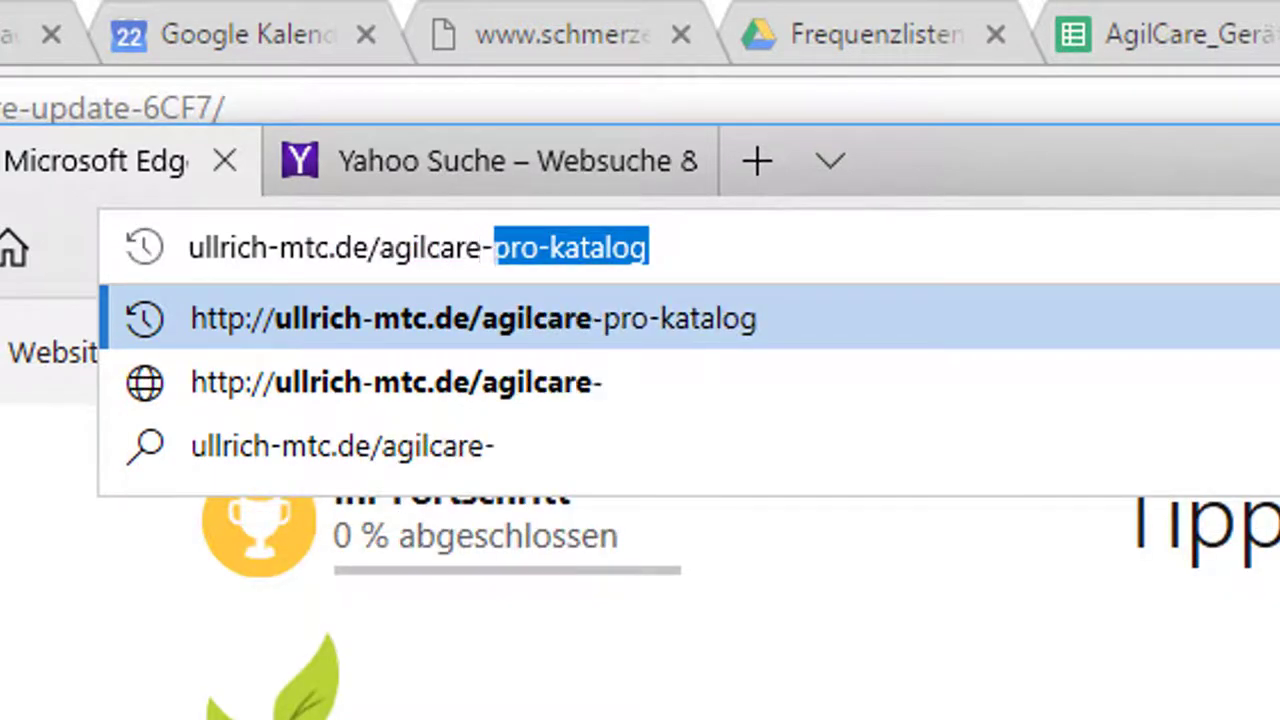
type("update")
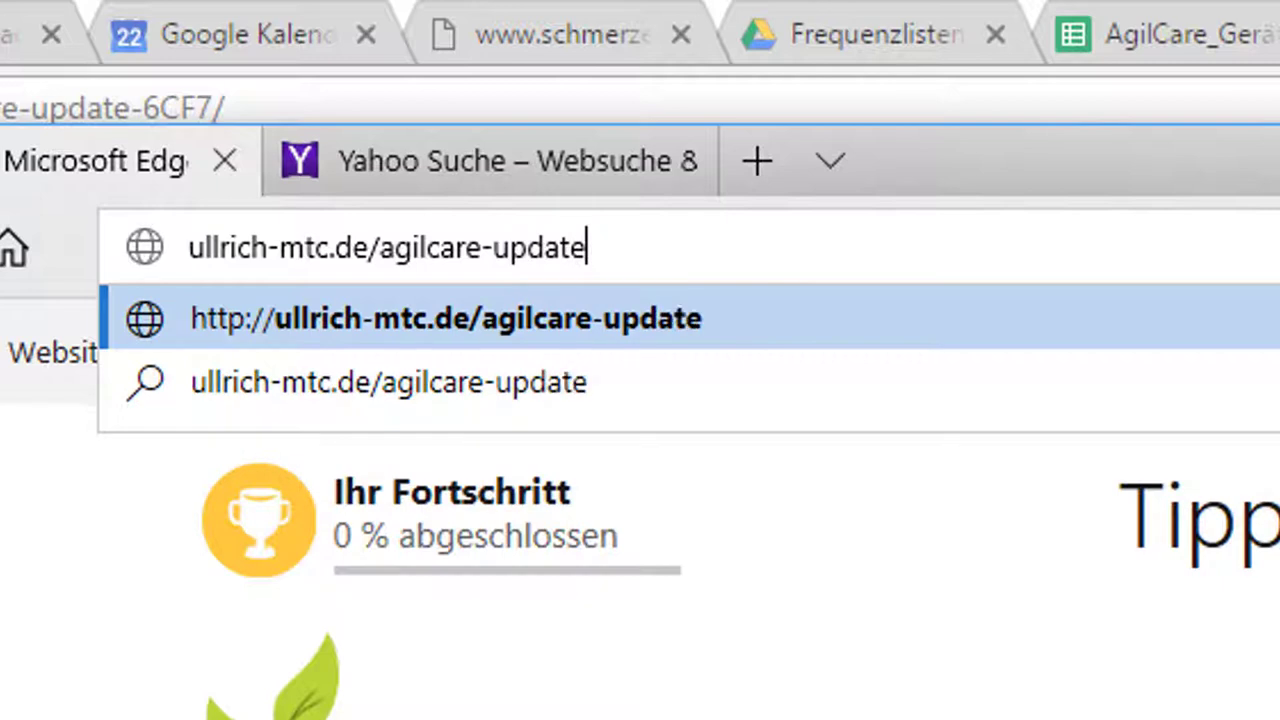
type("-6CF")
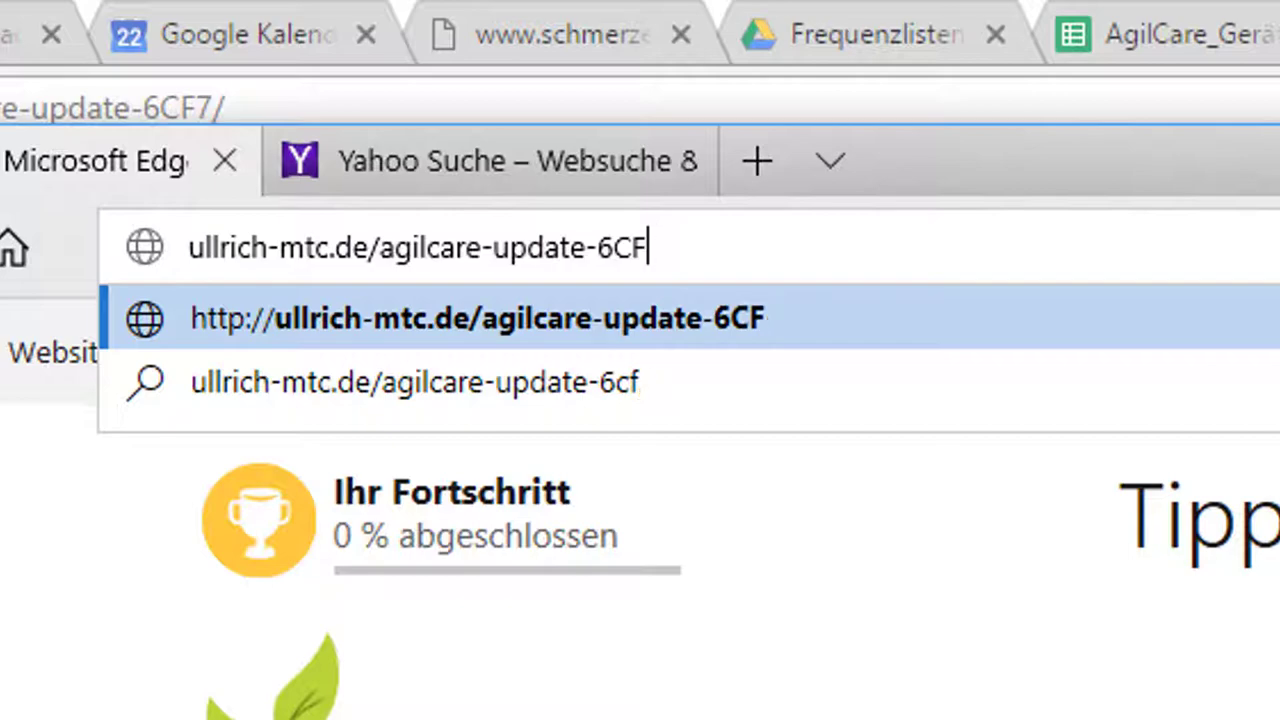
type("7")
key("Return")
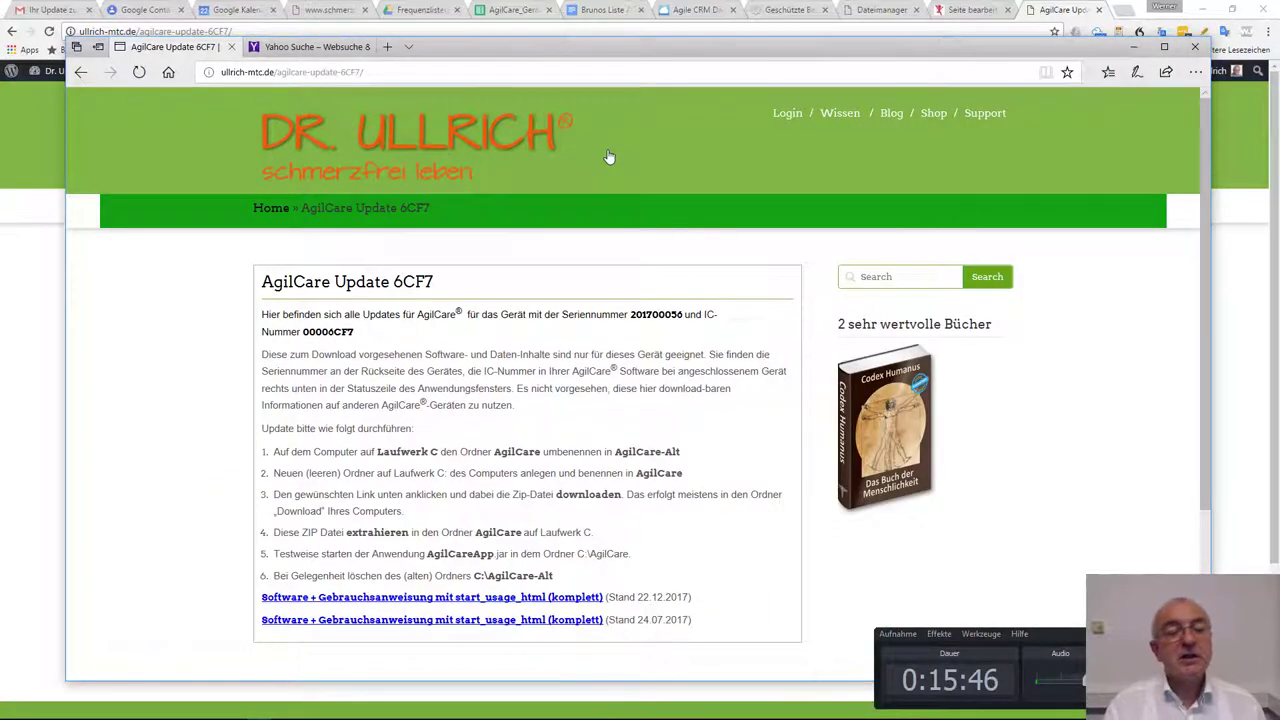
left_click(1133, 47)
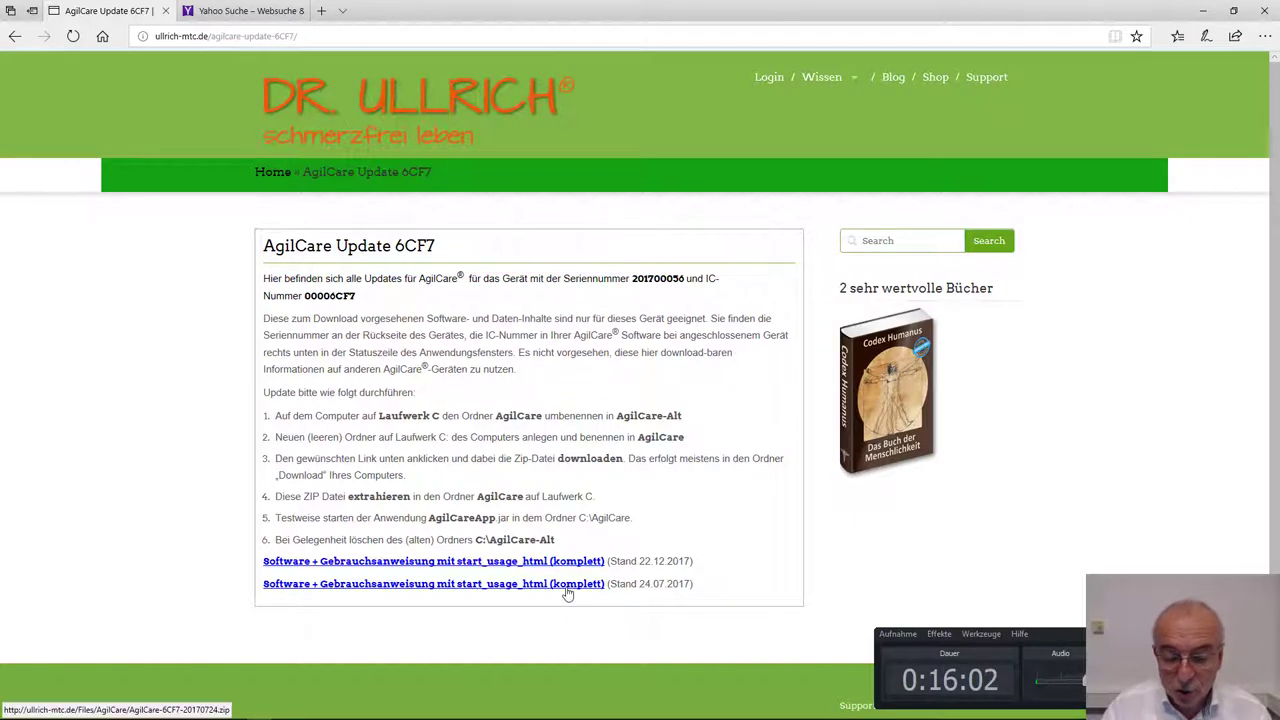
Save AgilCare-6CF7-20171222.zip from the link dated 22.12.2017 and open the folder containing the download
left_click(373, 563)
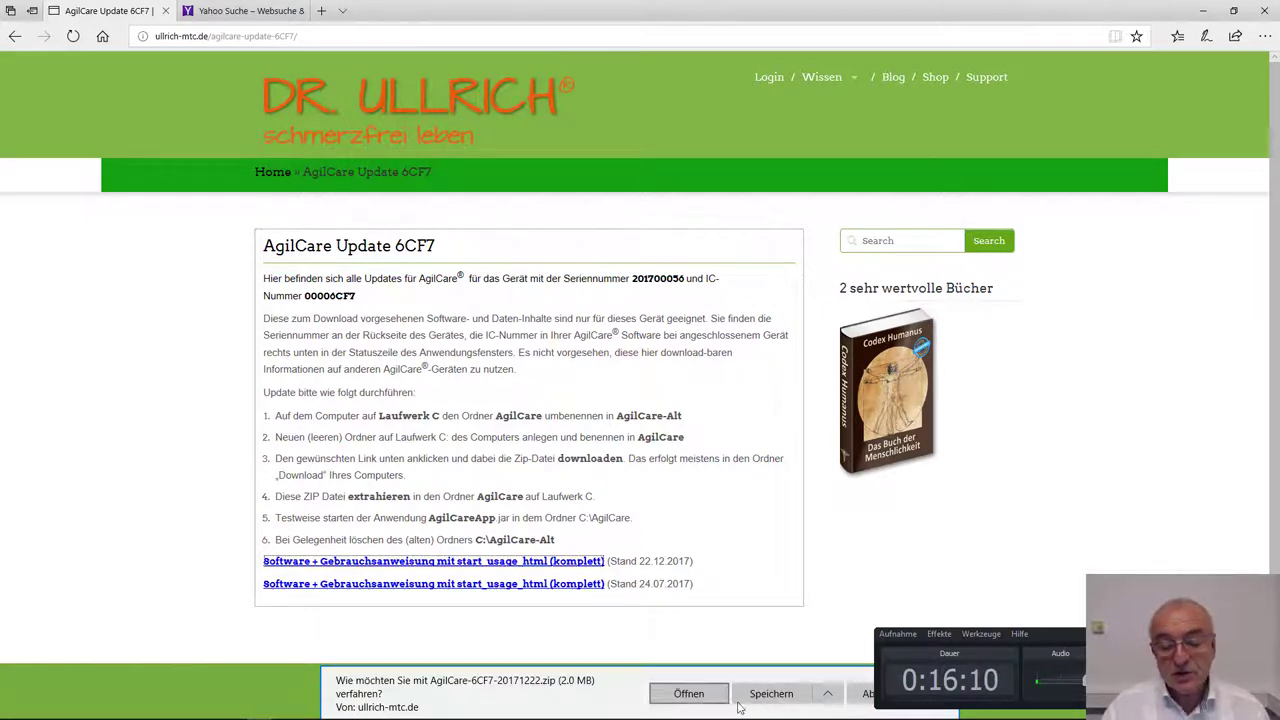
left_click(771, 695)
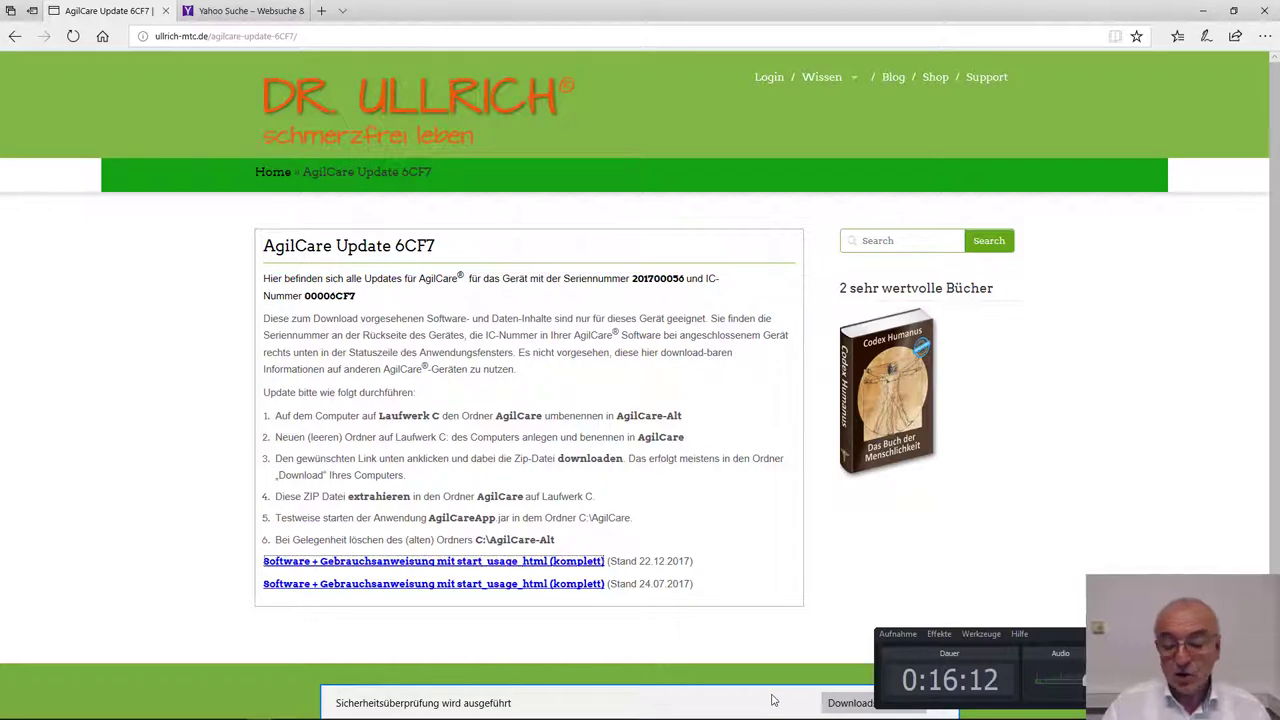
left_click(850, 704)
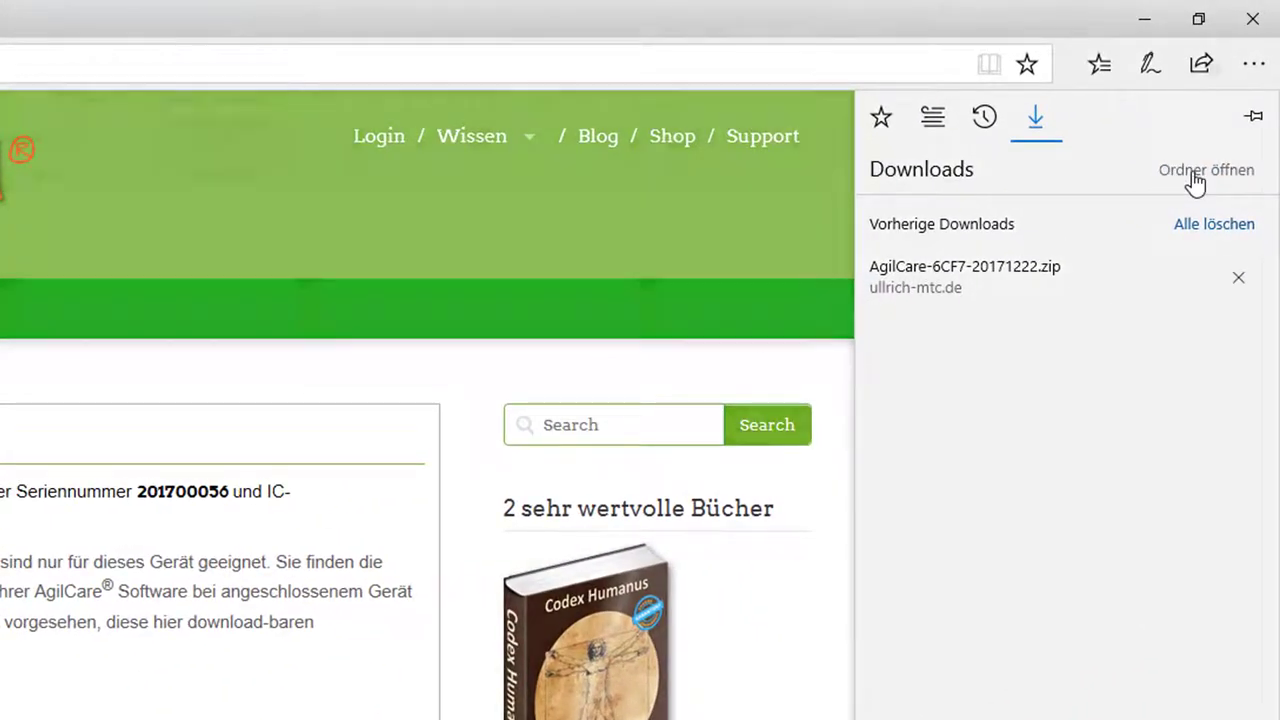
left_click(1195, 178)
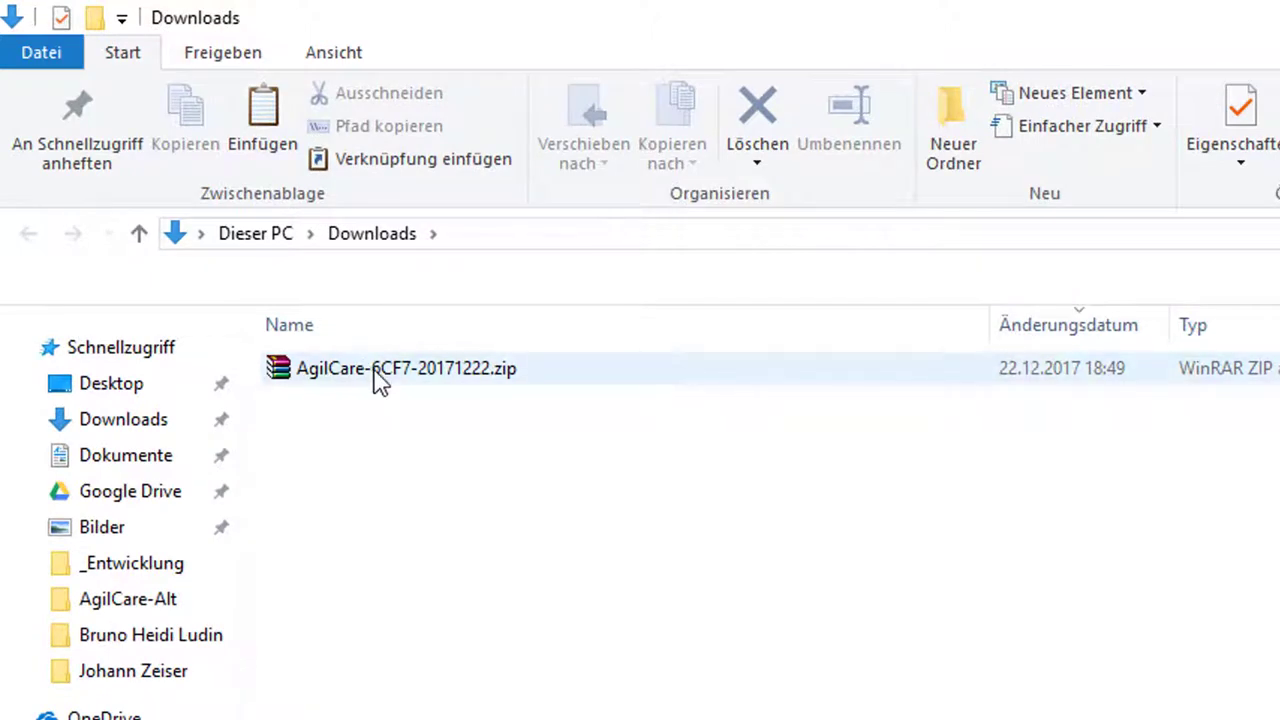
Choose C:\AgilCare as the destination for extracting AgilCare-6CF7-20171222.zip, then cancel without extracting
right_click(380, 380)
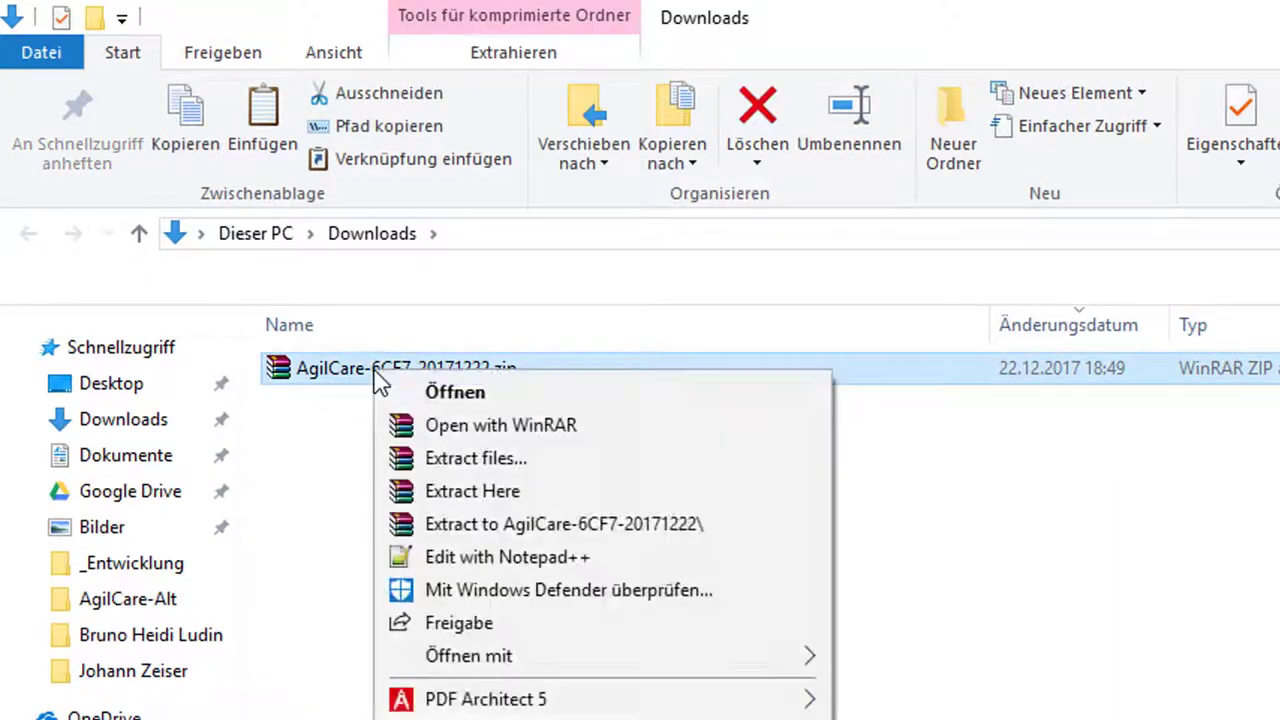
left_click(494, 460)
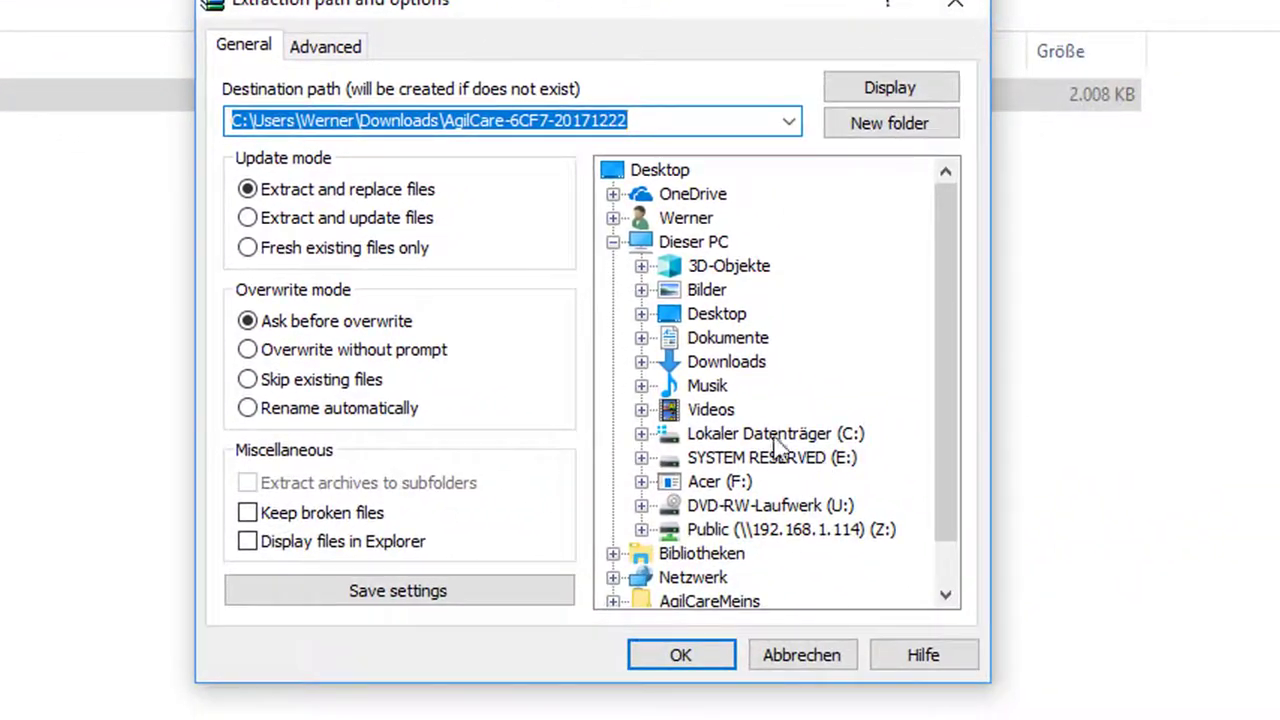
left_click(770, 437)
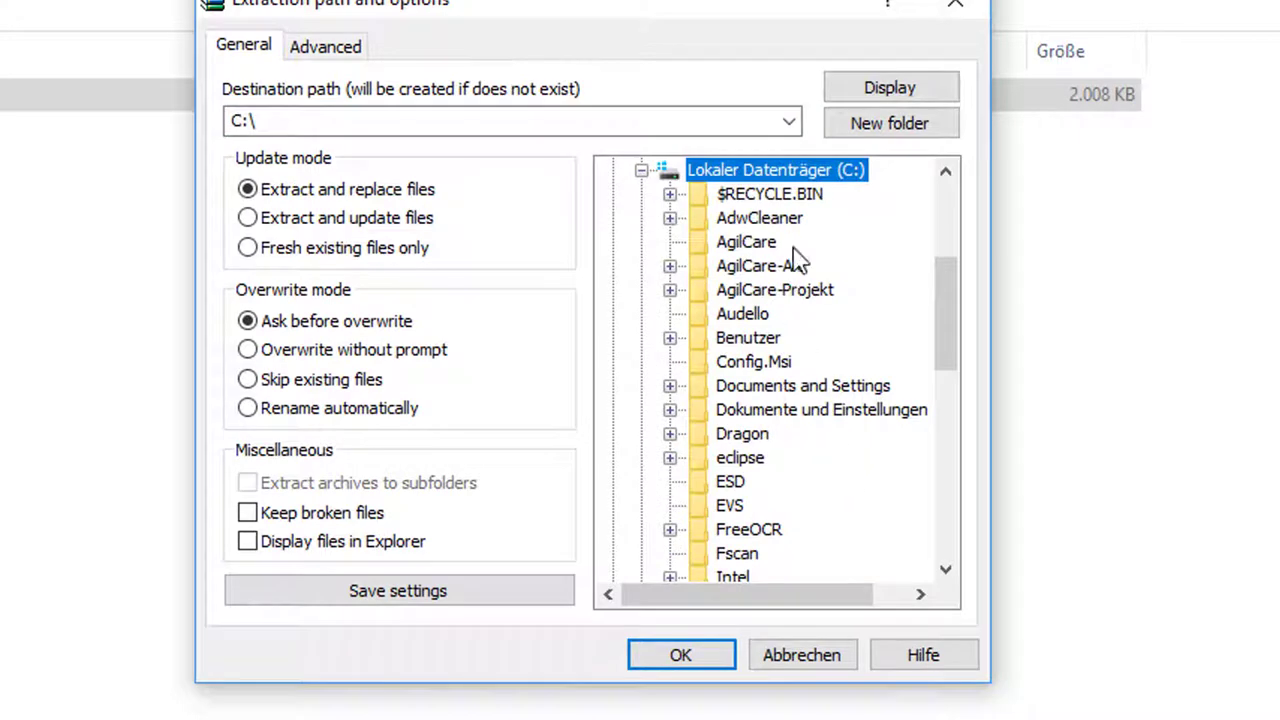
left_click(740, 243)
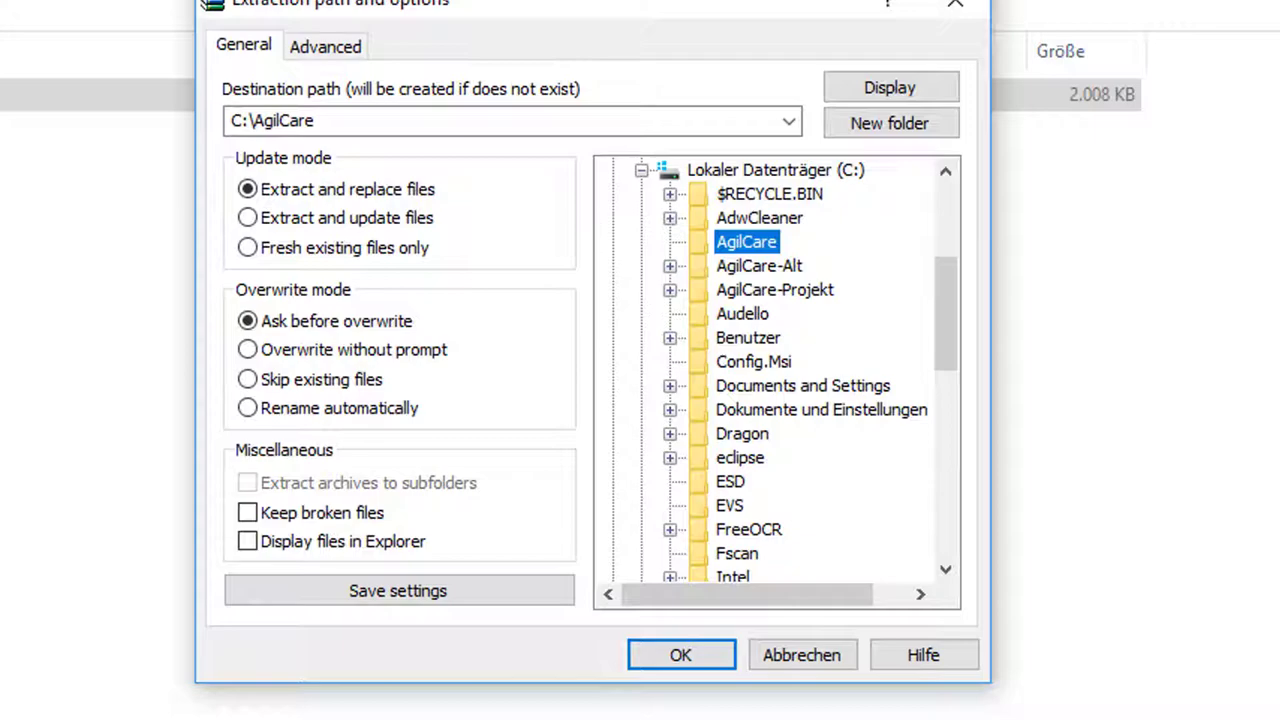
left_click(810, 655)
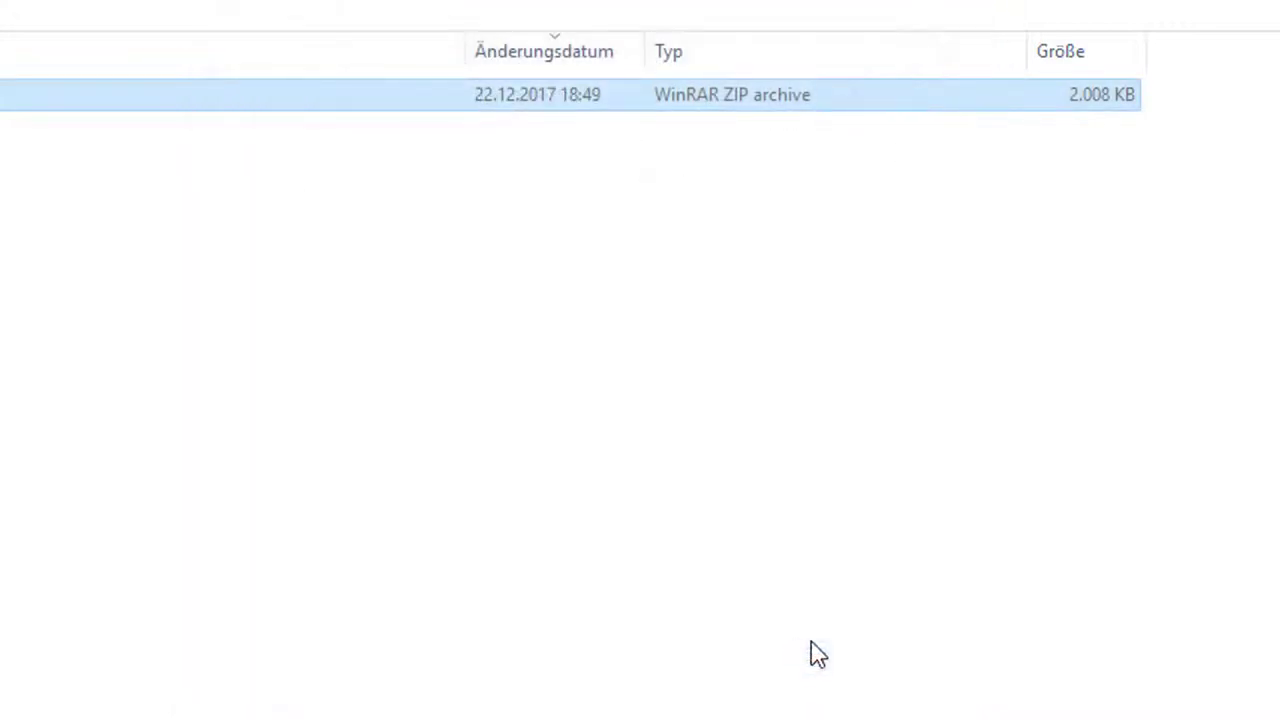